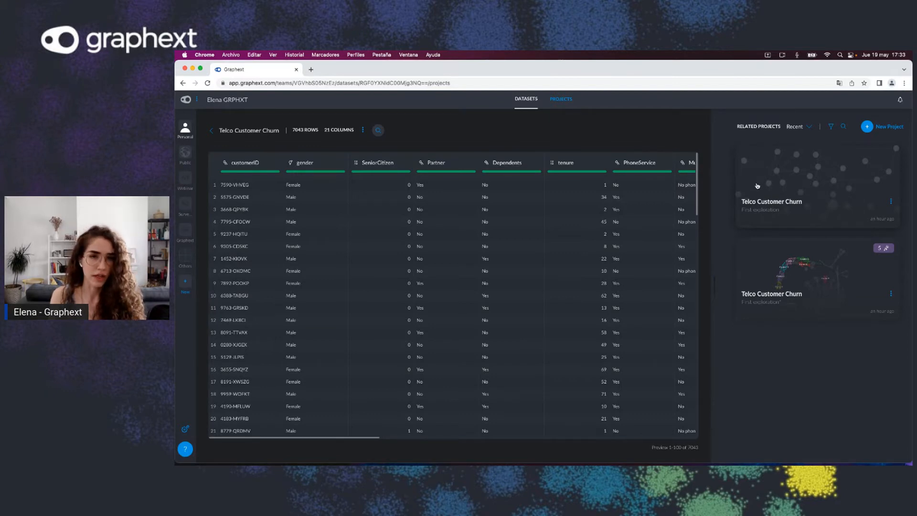
Step: Open the Telco Customer Churn project from the dataset's related projects and dismiss the translation popup
{"action": "left_click", "coordinate": [789, 175]}
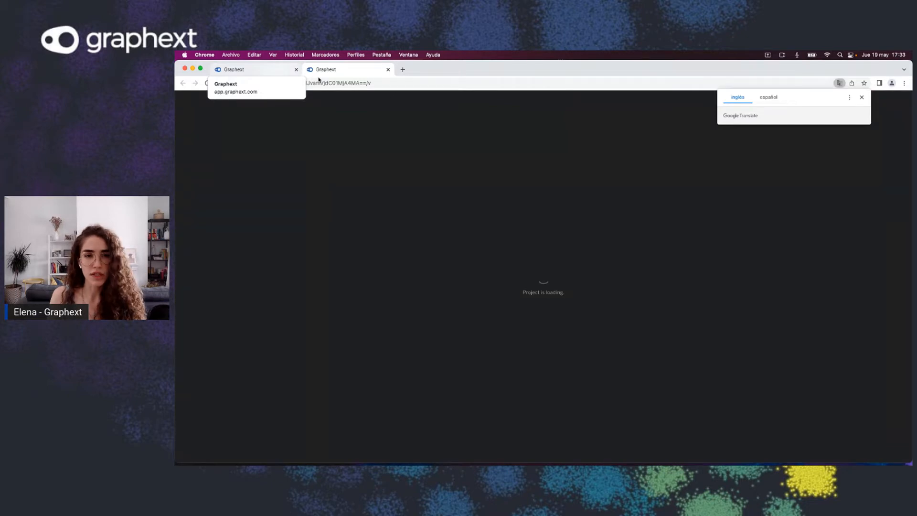
{"action": "left_click", "coordinate": [861, 97]}
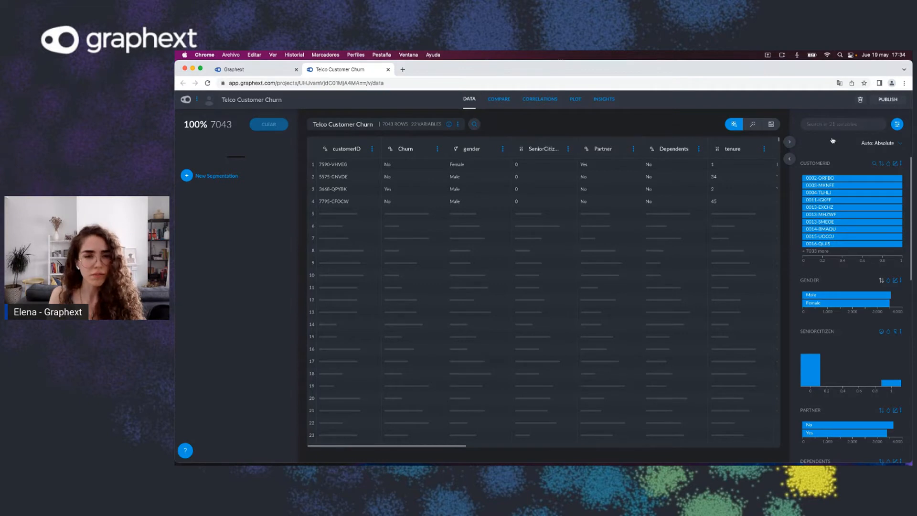
Step: Expand the variables panel into the full Variable Viewer showing every variable's chart
{"action": "left_click", "coordinate": [897, 126]}
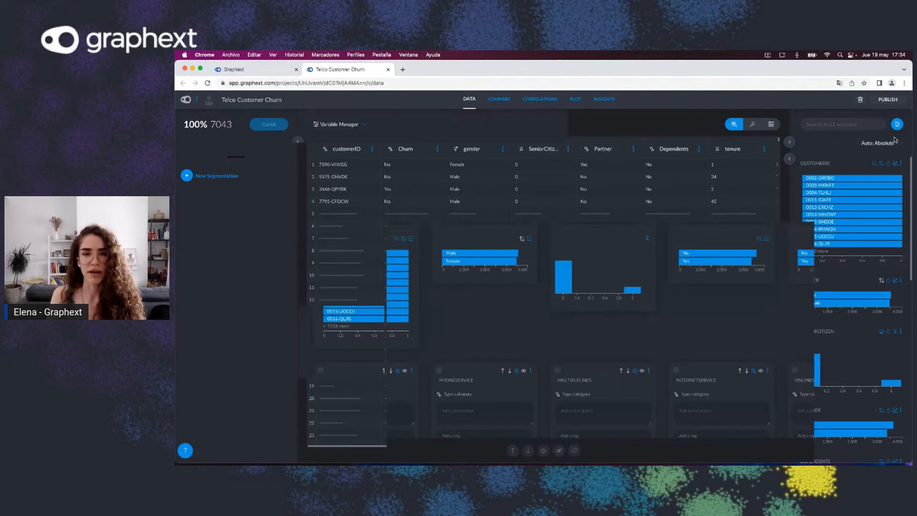
{"action": "left_click", "coordinate": [363, 126]}
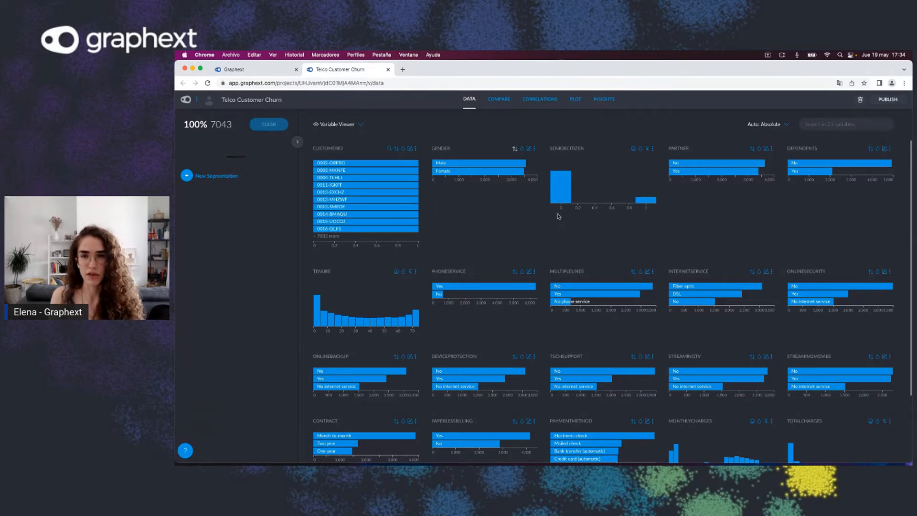
{"action": "mouse_move", "coordinate": [642, 204]}
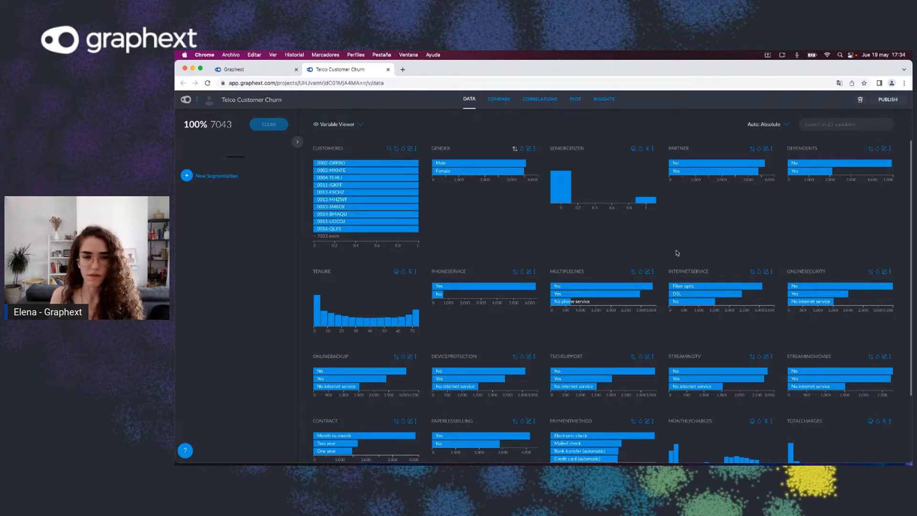
{"action": "scroll", "coordinate": [662, 246], "scroll_direction": "down", "scroll_amount": 1}
{"action": "scroll", "coordinate": [662, 246], "scroll_direction": "up", "scroll_amount": 1}
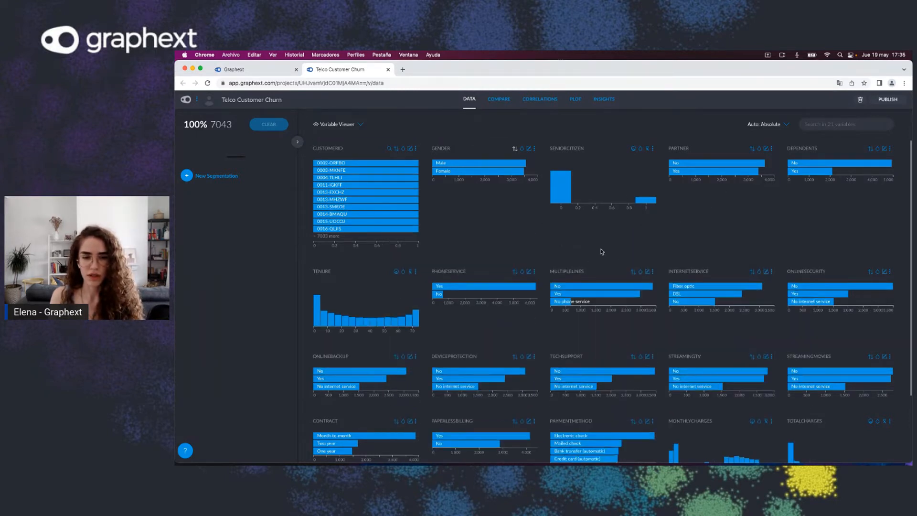
{"action": "scroll", "coordinate": [672, 257], "scroll_direction": "down", "scroll_amount": 1}
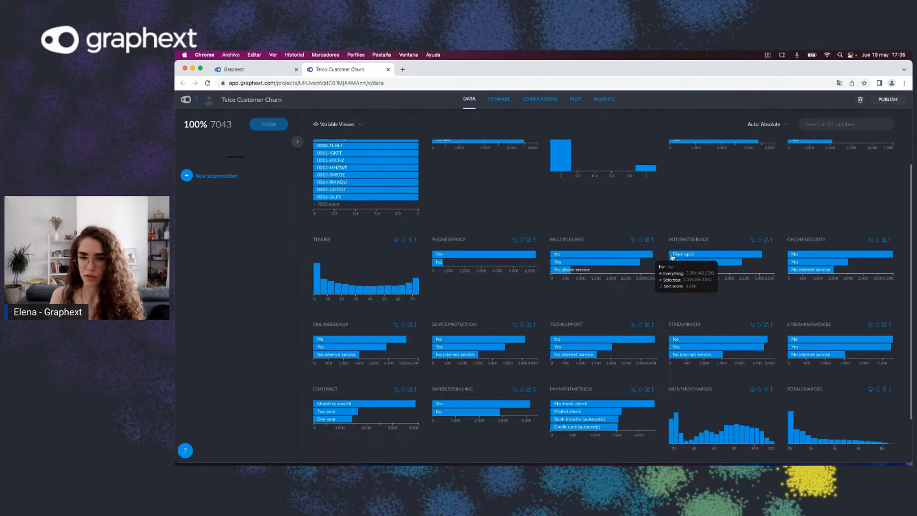
{"action": "scroll", "coordinate": [672, 256], "scroll_direction": "up", "scroll_amount": 1}
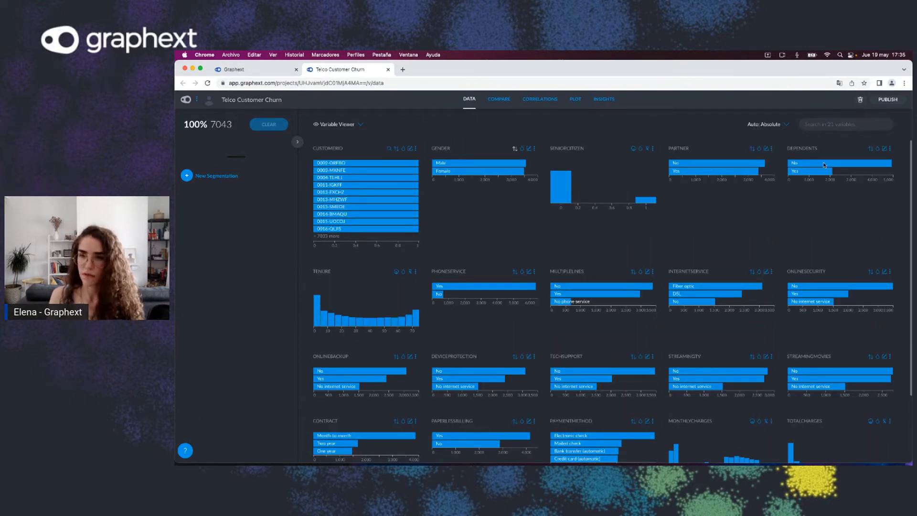
Step: Search the variables for female
{"action": "left_click", "coordinate": [834, 124]}
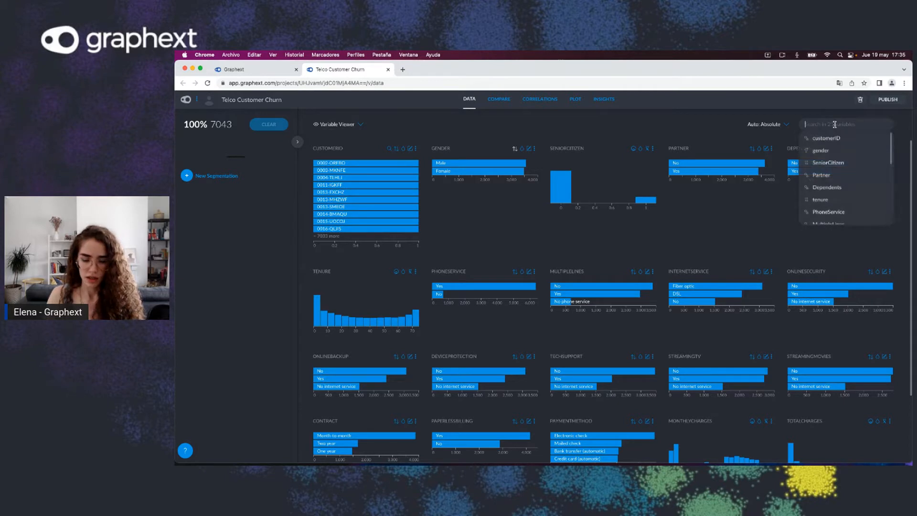
{"action": "type", "text": "iq"}
{"action": "type", "text": "male"}
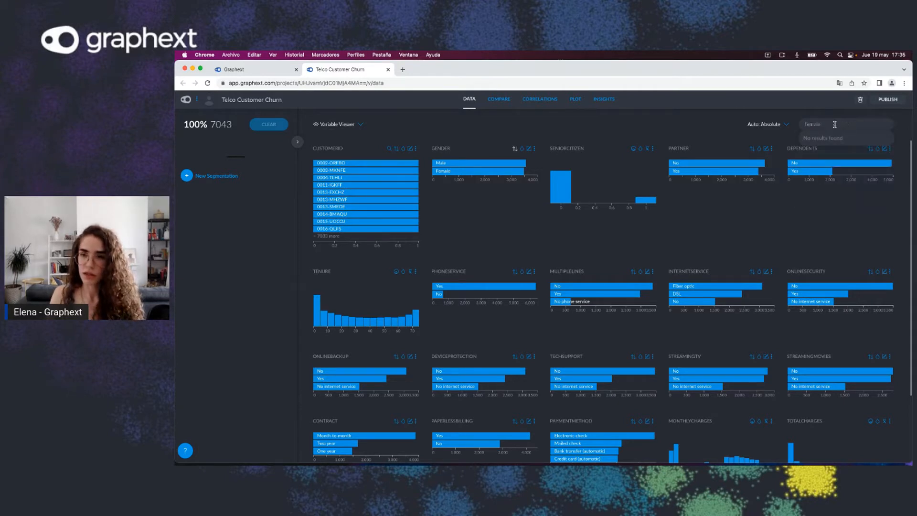
{"action": "key", "text": "BackSpace"}
{"action": "key", "text": "BackSpace"}
{"action": "key", "text": "BackSpace"}
{"action": "key", "text": "BackSpace"}
{"action": "key", "text": "BackSpace"}
{"action": "key", "text": "BackSpace"}
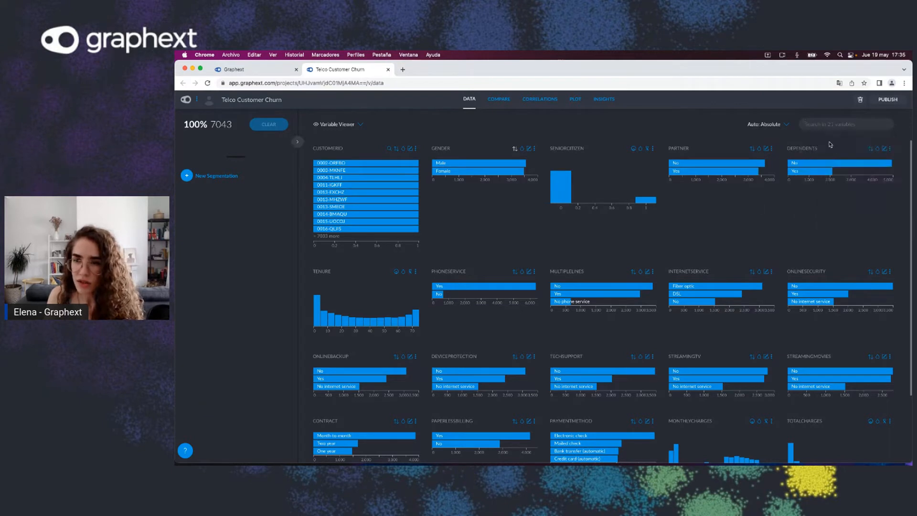
{"action": "left_click", "coordinate": [830, 150]}
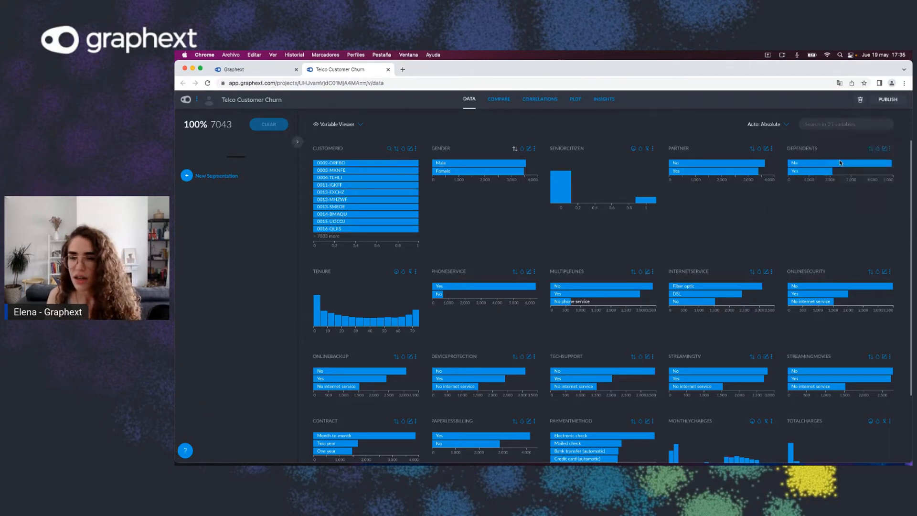
Step: Close the extra browser tab and select the Female category in the gender chart to filter the customers
{"action": "left_click", "coordinate": [823, 122]}
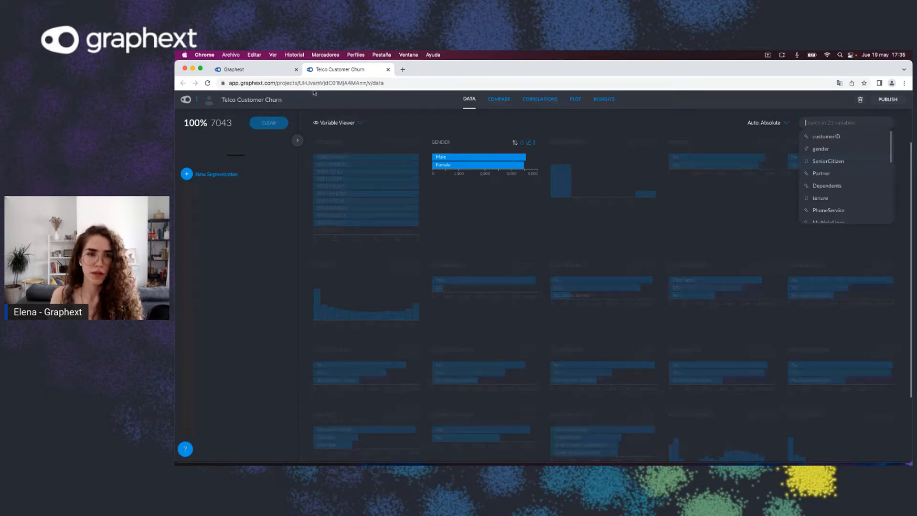
{"action": "left_click", "coordinate": [296, 69]}
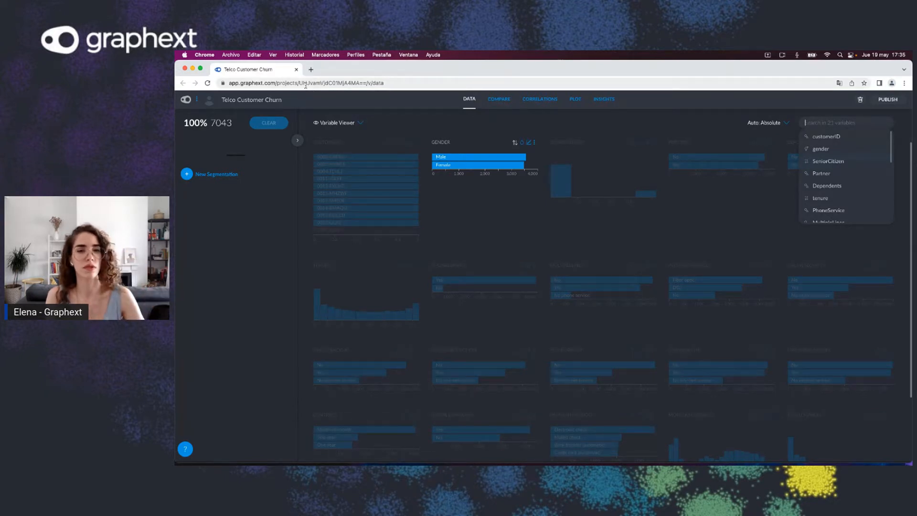
{"action": "left_click", "coordinate": [448, 167]}
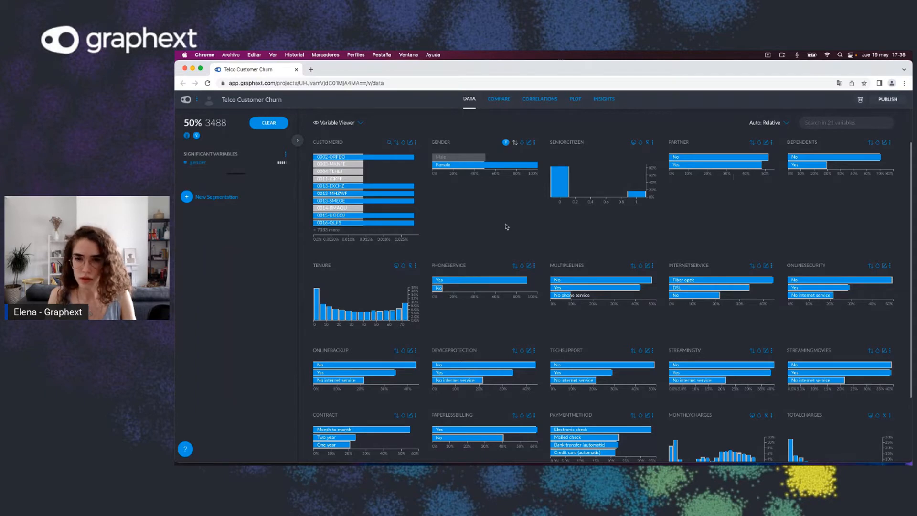
Step: Add the Month-to-month category of the Contract chart to the selection
{"action": "scroll", "coordinate": [592, 276], "scroll_direction": "down", "scroll_amount": 1}
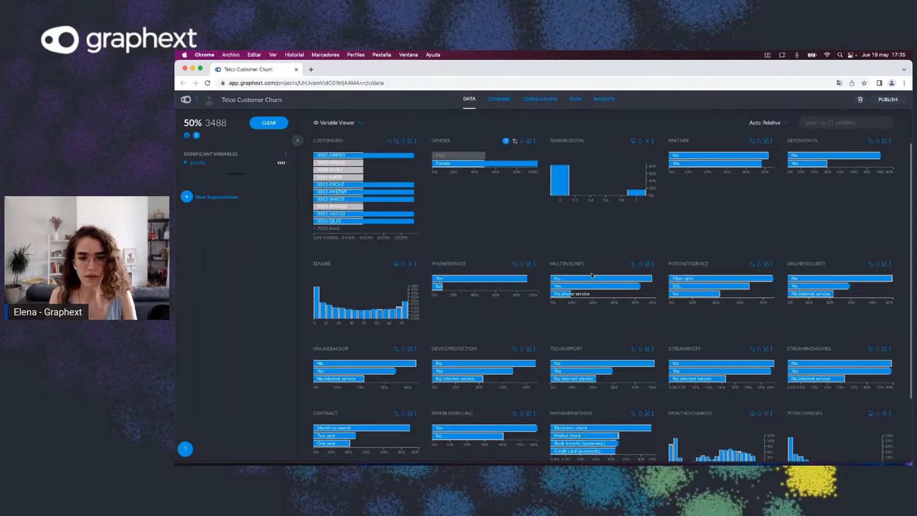
{"action": "scroll", "coordinate": [592, 275], "scroll_direction": "down", "scroll_amount": 2}
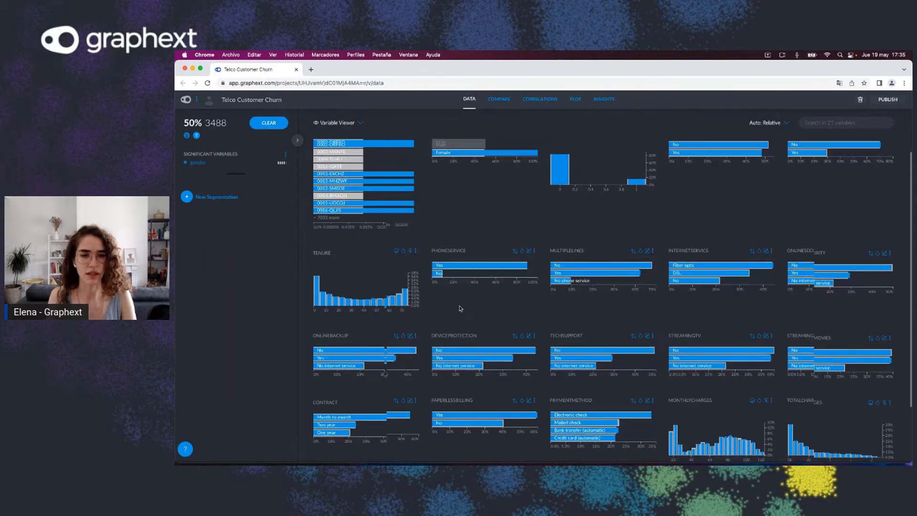
{"action": "scroll", "coordinate": [460, 308], "scroll_direction": "down", "scroll_amount": 3}
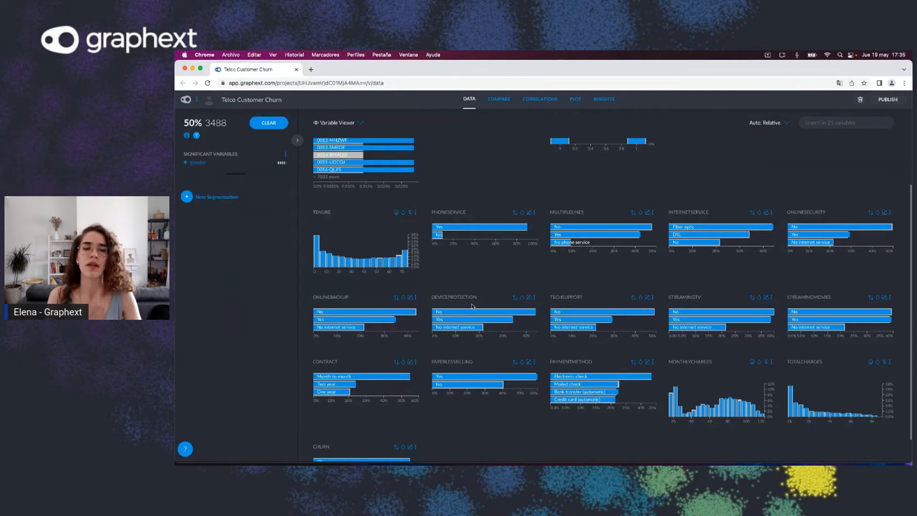
{"action": "mouse_move", "coordinate": [366, 379]}
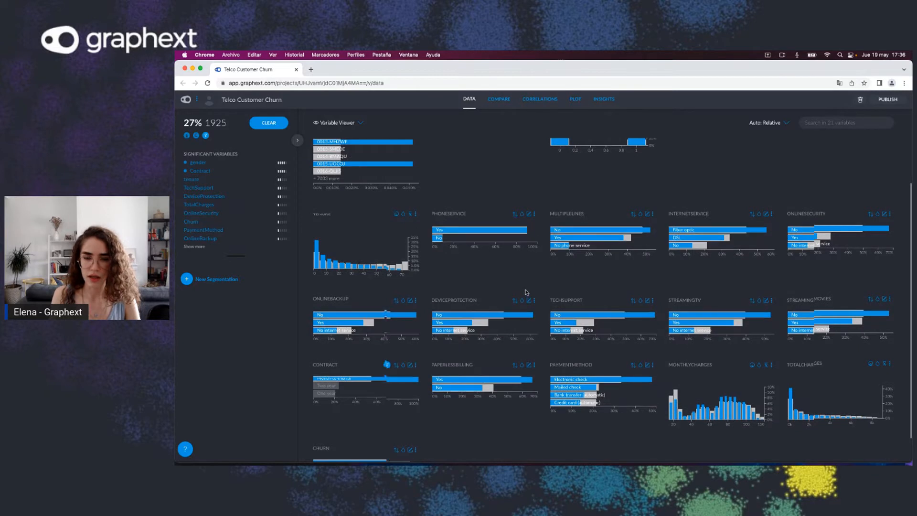
Step: Add the MultipleLines 'No' category to the selection, then clear the MultipleLines filter
{"action": "scroll", "coordinate": [591, 304], "scroll_direction": "up", "scroll_amount": 1}
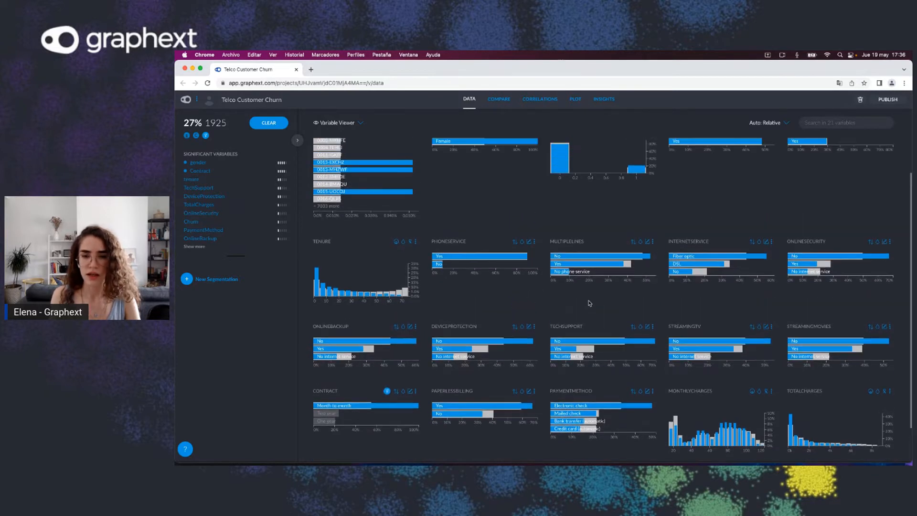
{"action": "scroll", "coordinate": [591, 303], "scroll_direction": "up", "scroll_amount": 1}
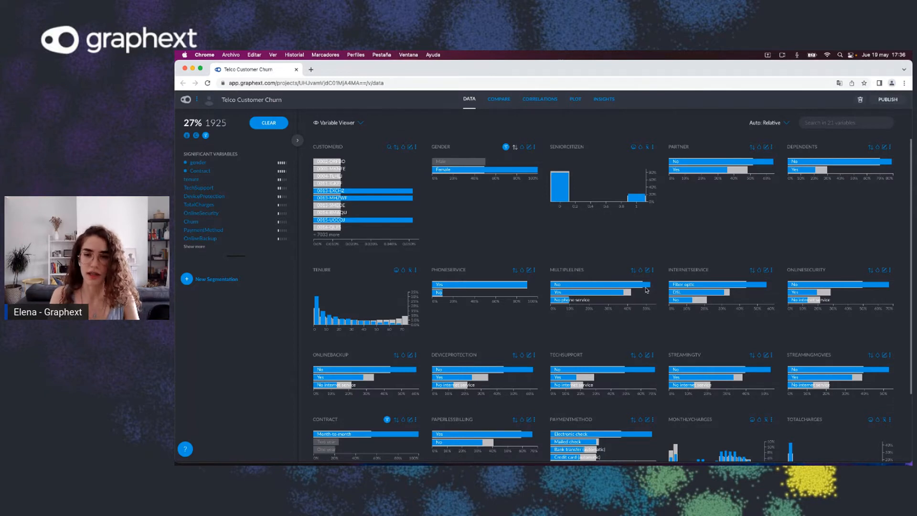
{"action": "mouse_move", "coordinate": [648, 289]}
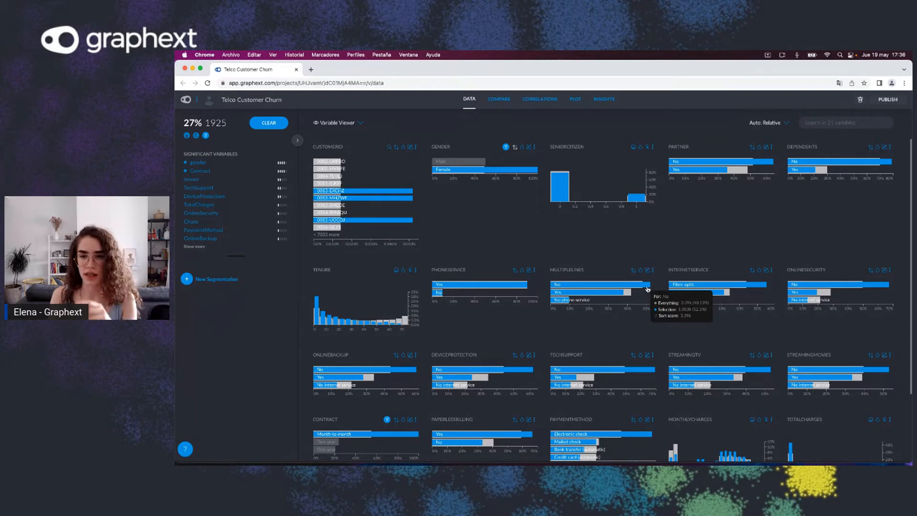
{"action": "left_click", "coordinate": [648, 289]}
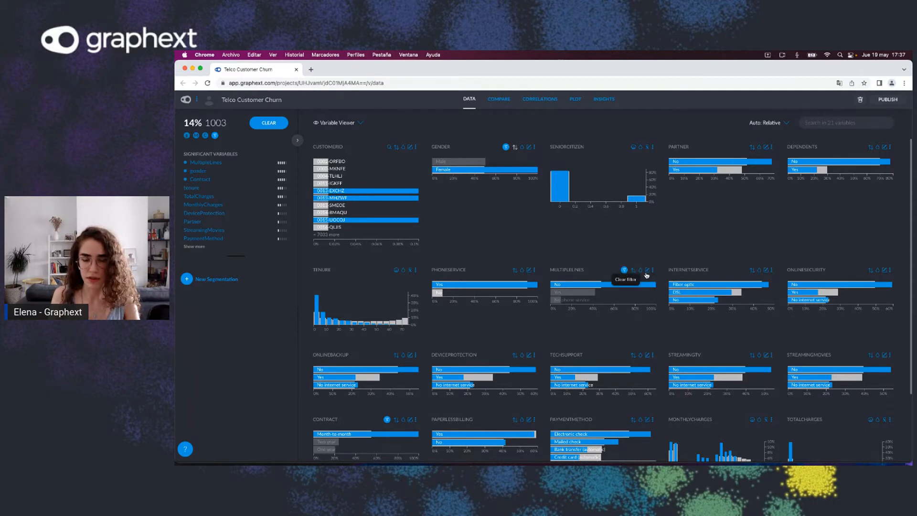
{"action": "left_click", "coordinate": [625, 271]}
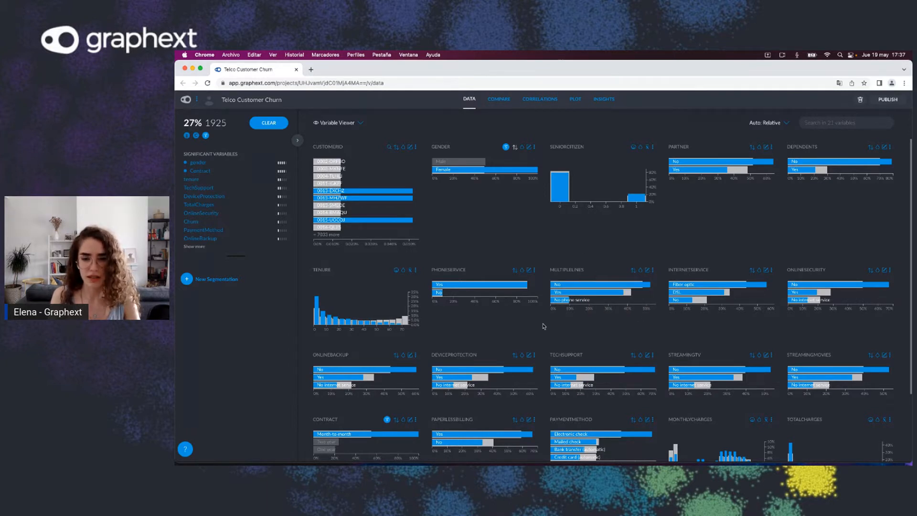
Step: Switch the Contract filter to the Two year category
{"action": "scroll", "coordinate": [577, 323], "scroll_direction": "down", "scroll_amount": 3}
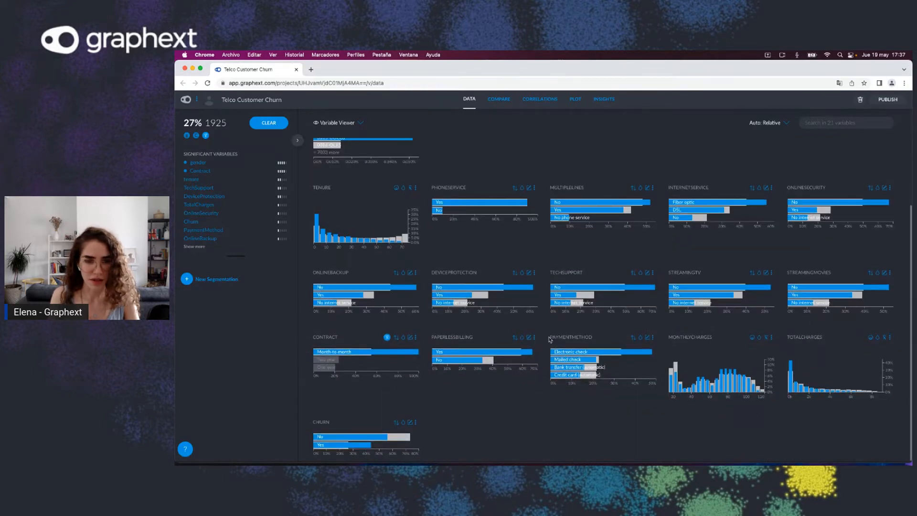
{"action": "scroll", "coordinate": [550, 339], "scroll_direction": "up", "scroll_amount": 2}
{"action": "mouse_move", "coordinate": [331, 427]}
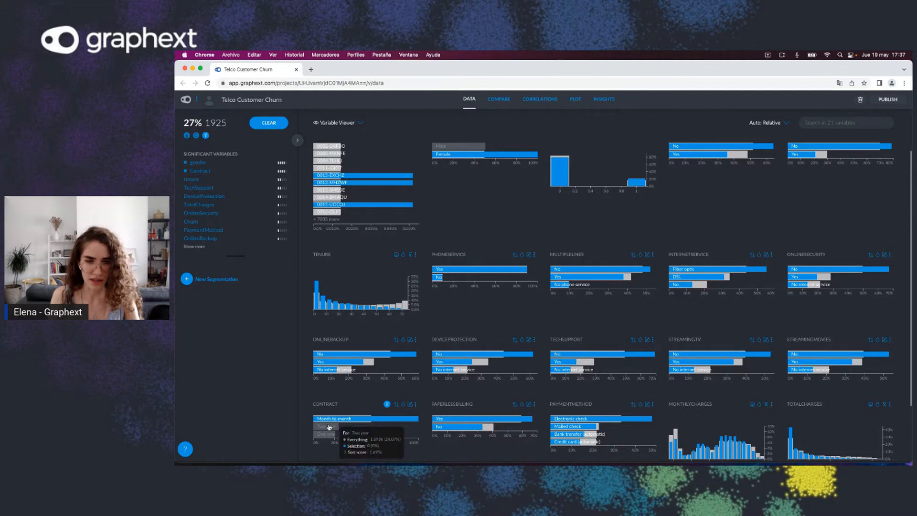
{"action": "left_click", "coordinate": [329, 426]}
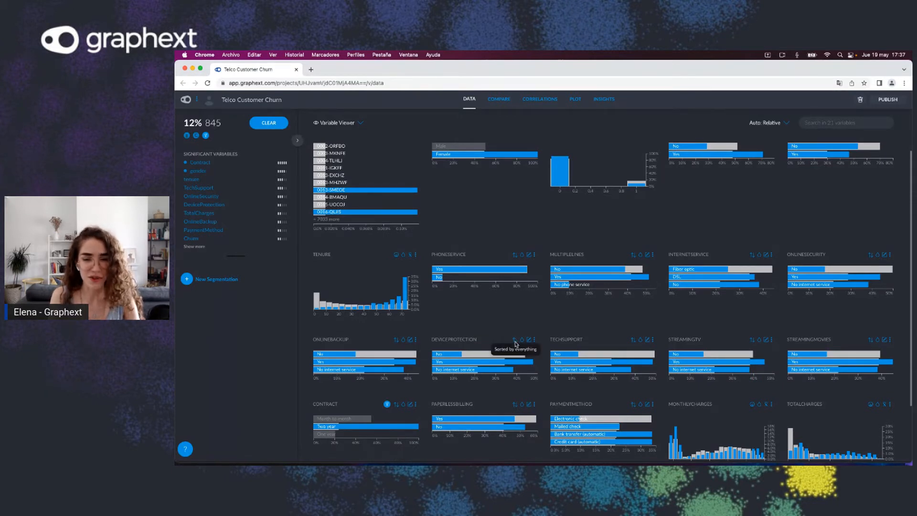
Step: Sort the DeviceProtection categories by selection
{"action": "left_click", "coordinate": [515, 341]}
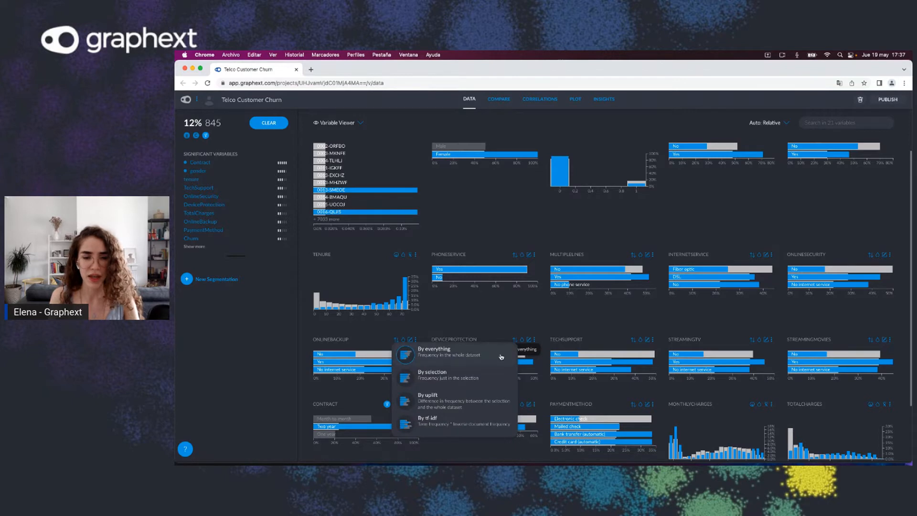
{"action": "left_click", "coordinate": [462, 377]}
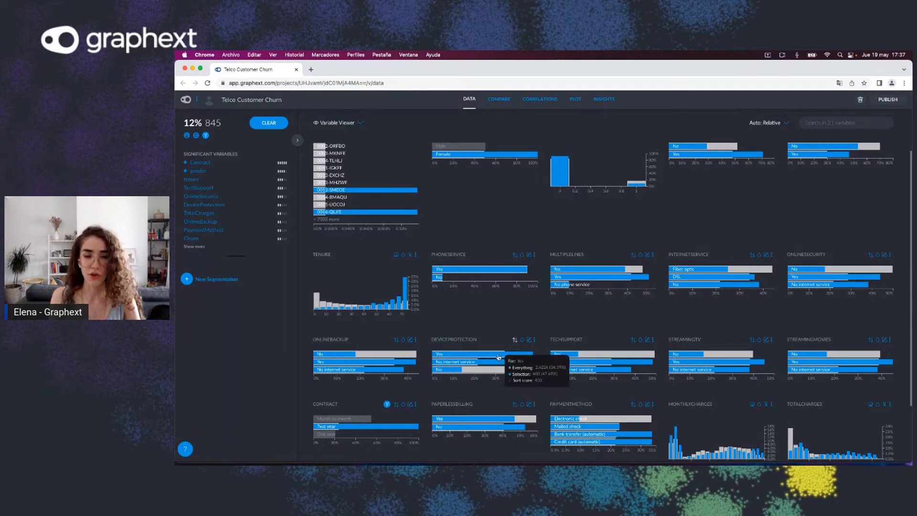
{"action": "mouse_move", "coordinate": [475, 364]}
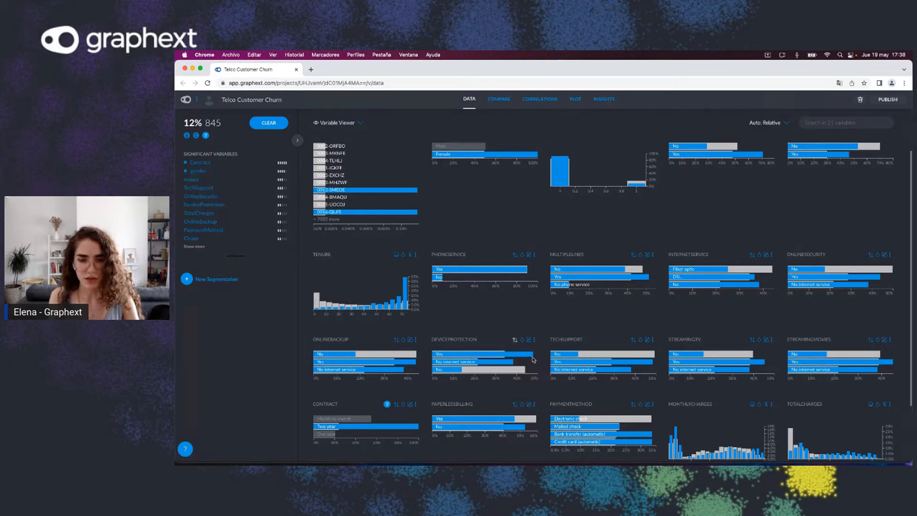
Step: Sort the DeviceProtection categories by uplift
{"action": "mouse_move", "coordinate": [503, 370]}
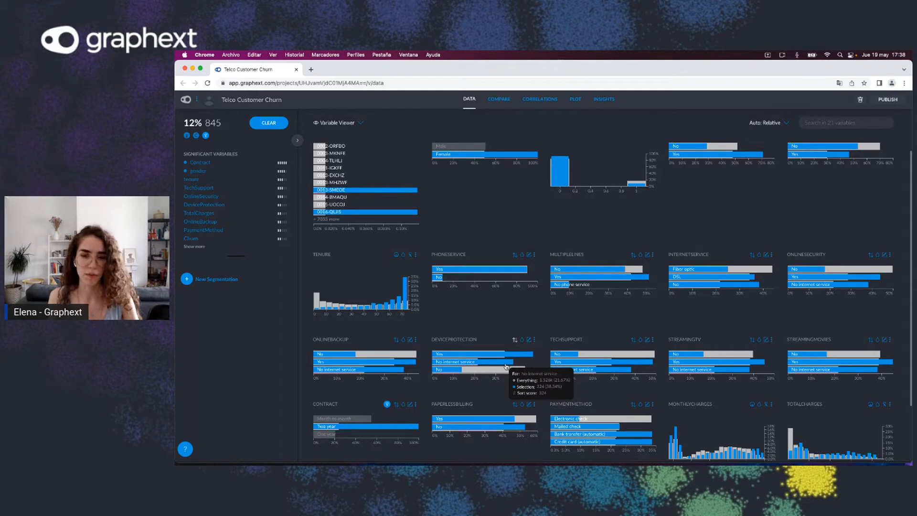
{"action": "left_click", "coordinate": [515, 341]}
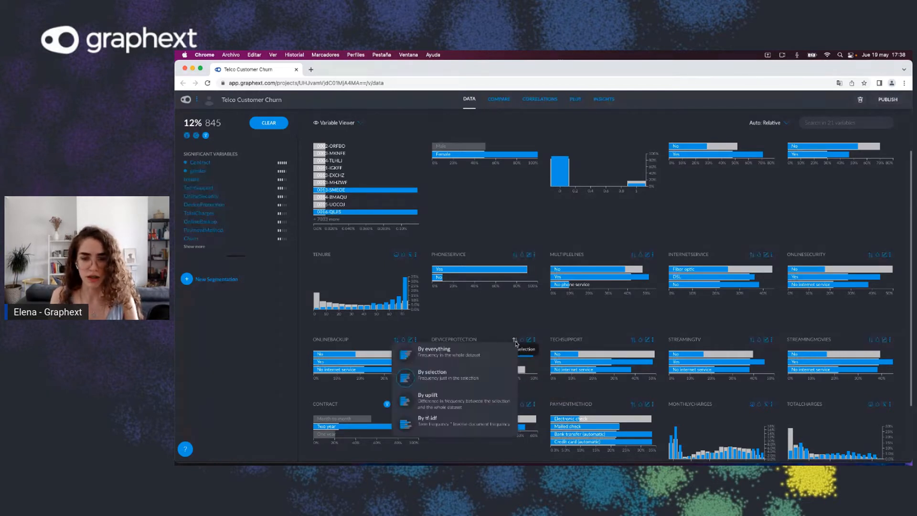
{"action": "left_click", "coordinate": [470, 400]}
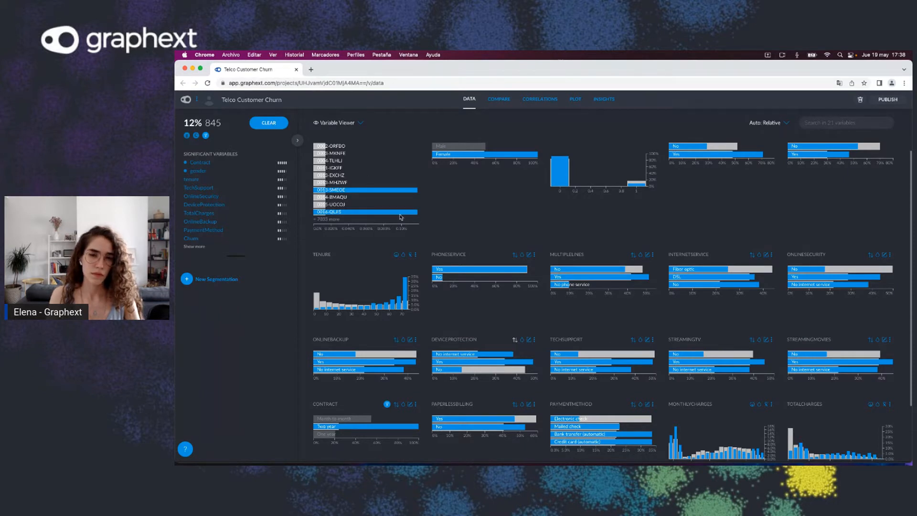
Step: Clear the current selection of customers
{"action": "scroll", "coordinate": [445, 262], "scroll_direction": "up", "scroll_amount": 1}
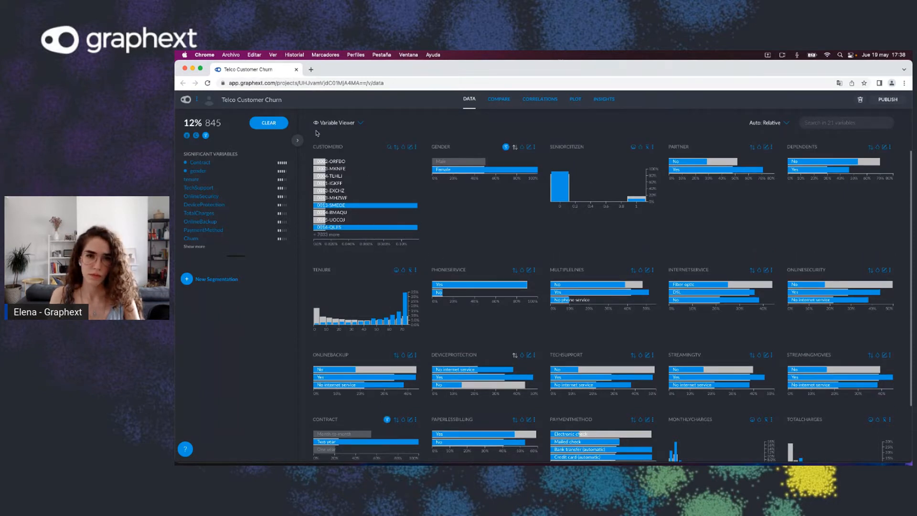
{"action": "left_click", "coordinate": [284, 124]}
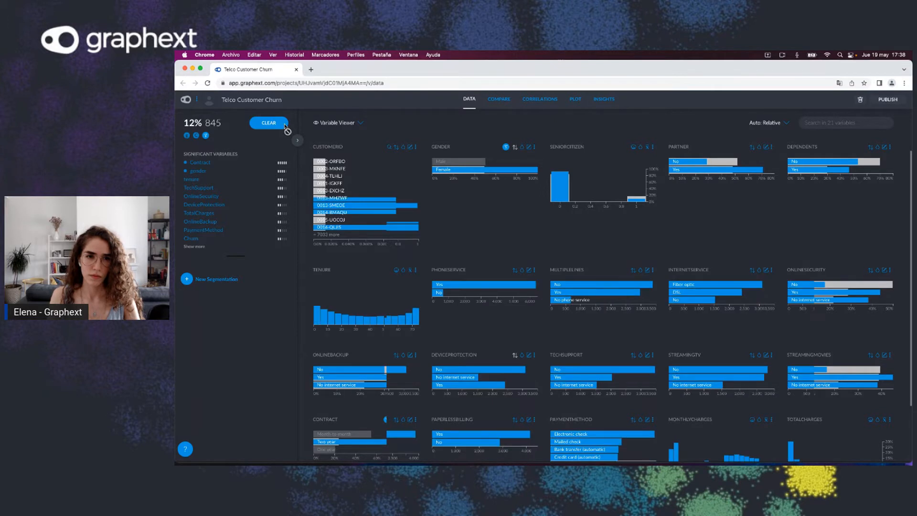
Step: Switch the data panel from the Variable Viewer to the Variable Manager
{"action": "left_click", "coordinate": [361, 125]}
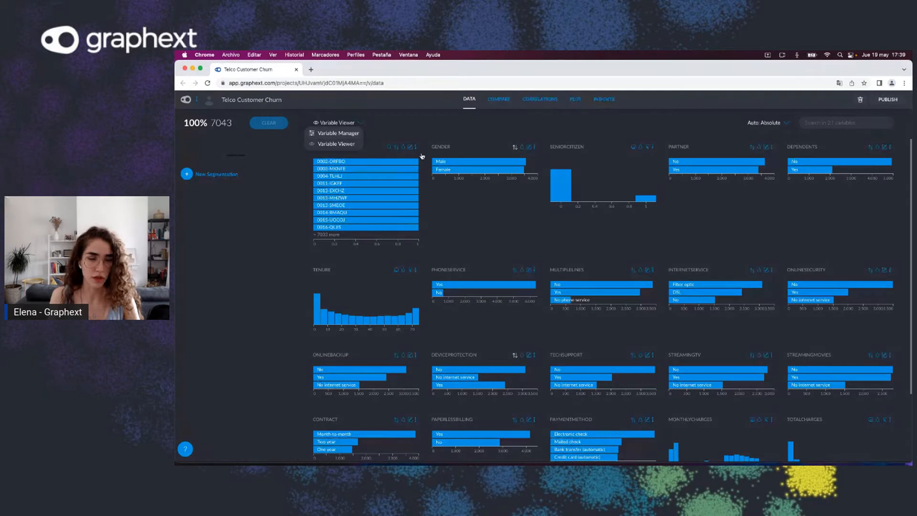
{"action": "left_click", "coordinate": [338, 133]}
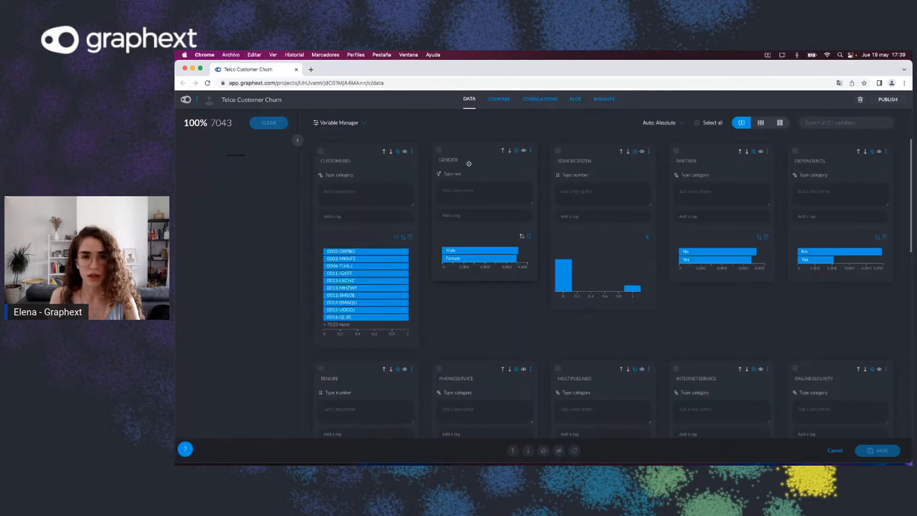
{"action": "left_click", "coordinate": [342, 162]}
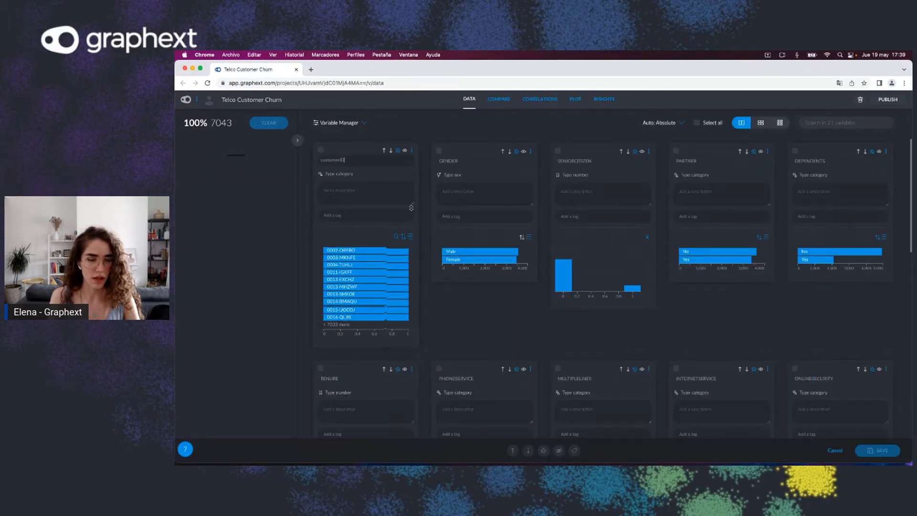
{"action": "left_click", "coordinate": [446, 301]}
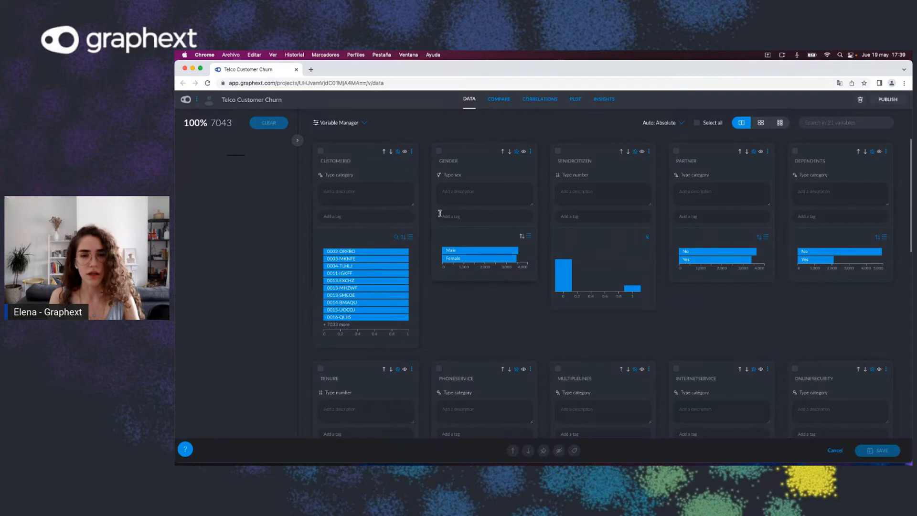
{"action": "left_click", "coordinate": [464, 215]}
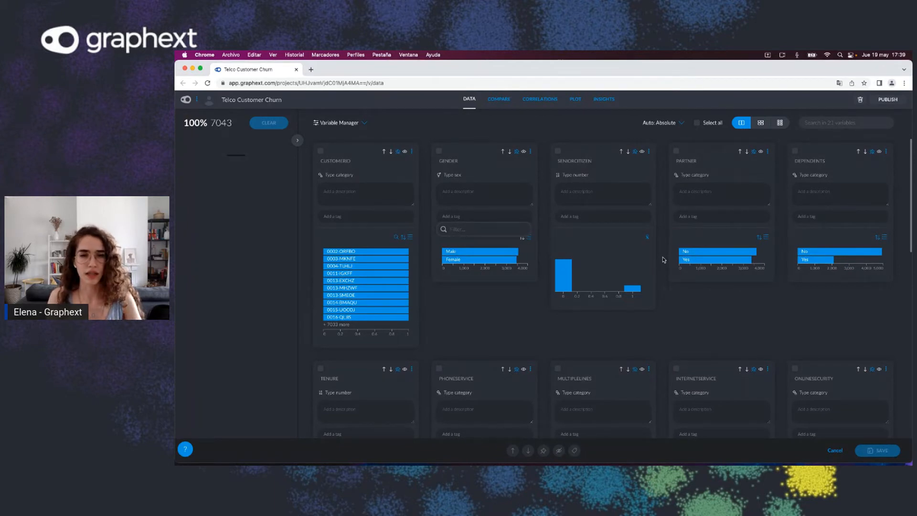
{"action": "left_click", "coordinate": [484, 213]}
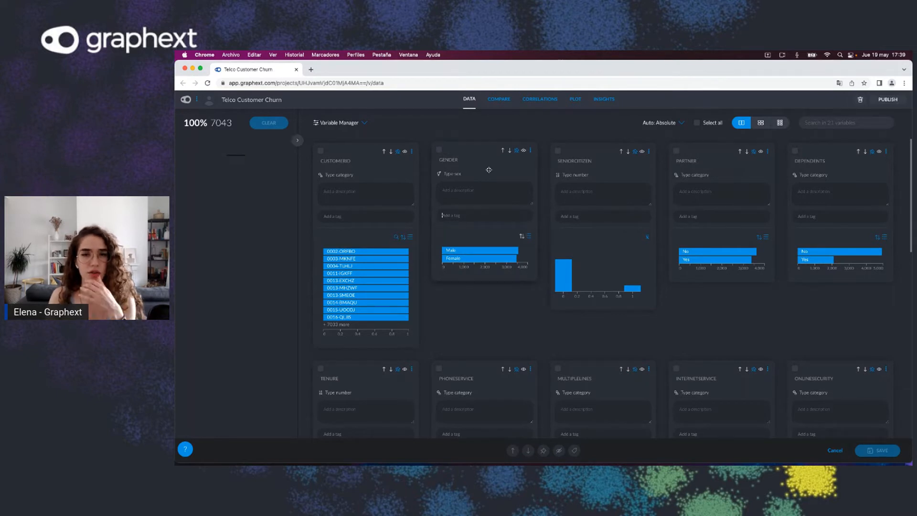
Step: Select the gender, SeniorCitizen, tenure and Contract variables and tag them with a new Clients tag
{"action": "left_click", "coordinate": [457, 158]}
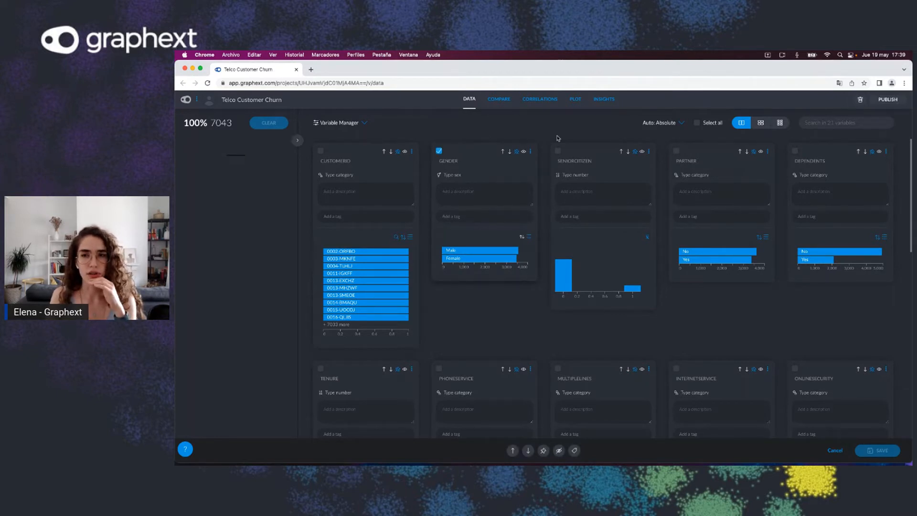
{"action": "left_click", "coordinate": [559, 153]}
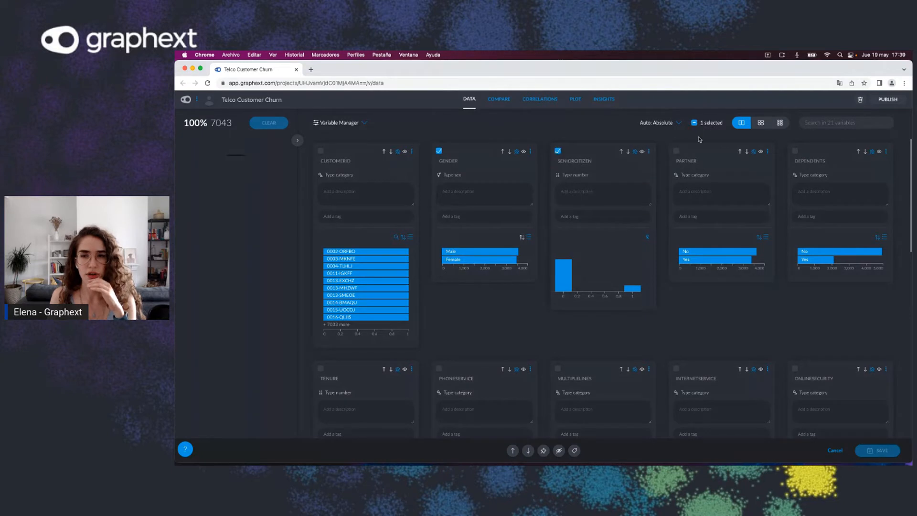
{"action": "left_click", "coordinate": [677, 151]}
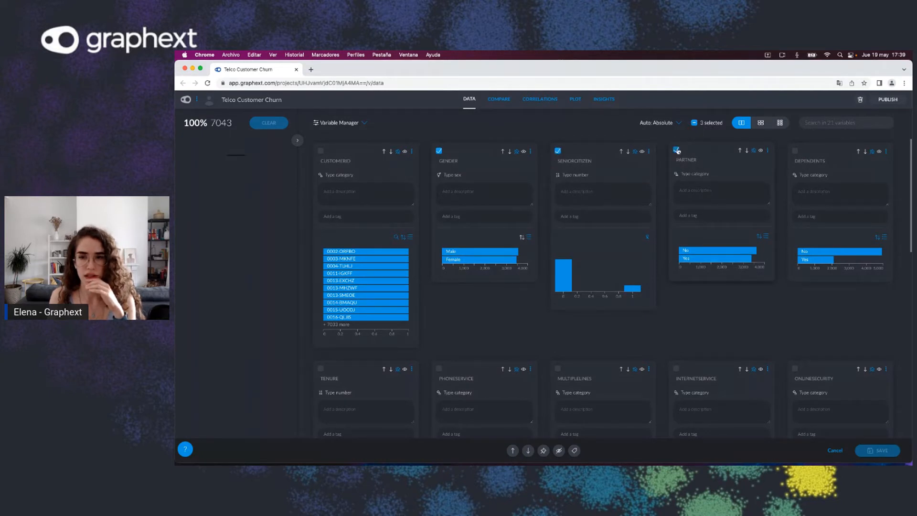
{"action": "left_click", "coordinate": [677, 150]}
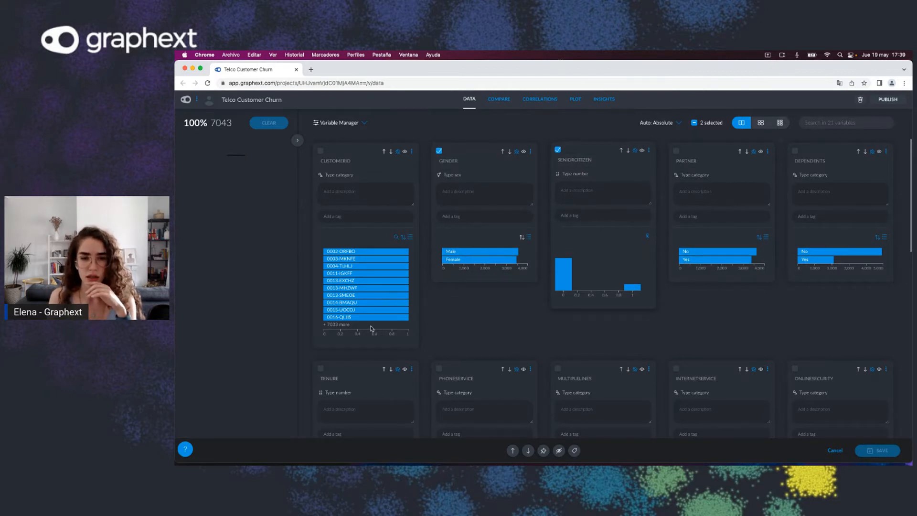
{"action": "scroll", "coordinate": [449, 328], "scroll_direction": "down", "scroll_amount": 2}
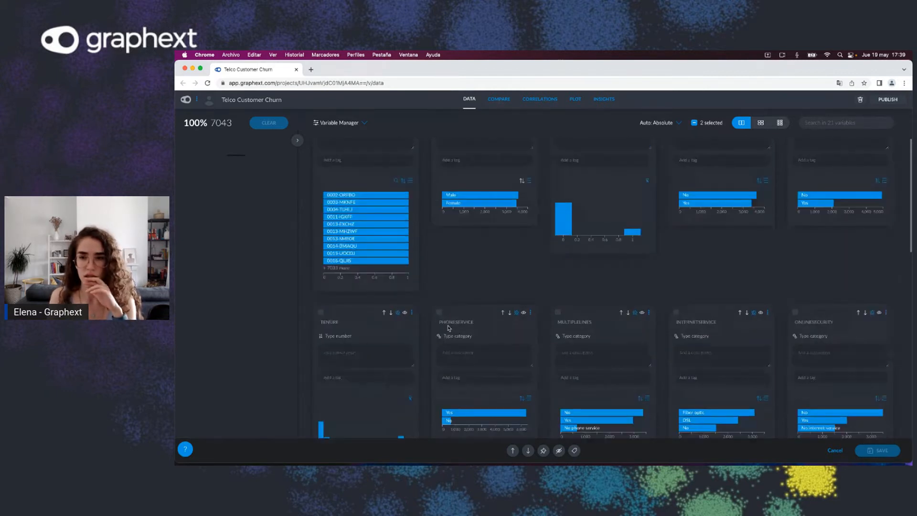
{"action": "left_click", "coordinate": [320, 309]}
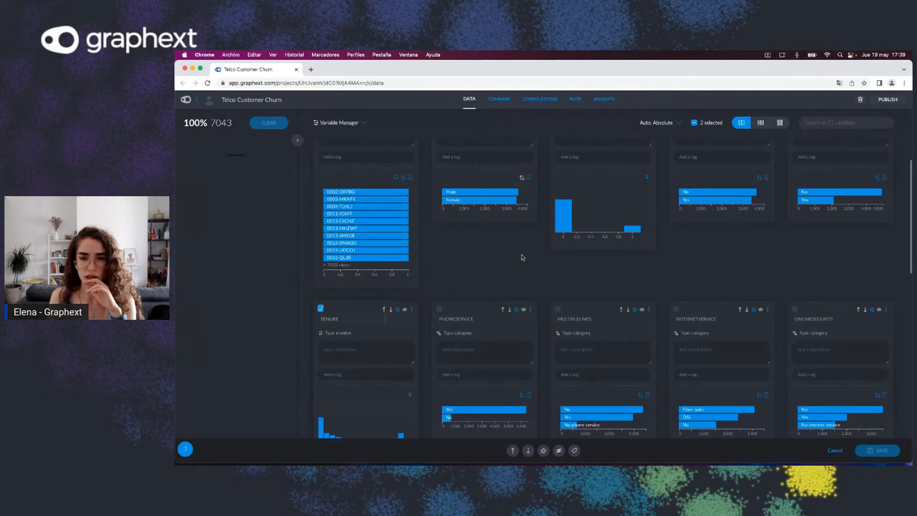
{"action": "scroll", "coordinate": [499, 267], "scroll_direction": "down", "scroll_amount": 5}
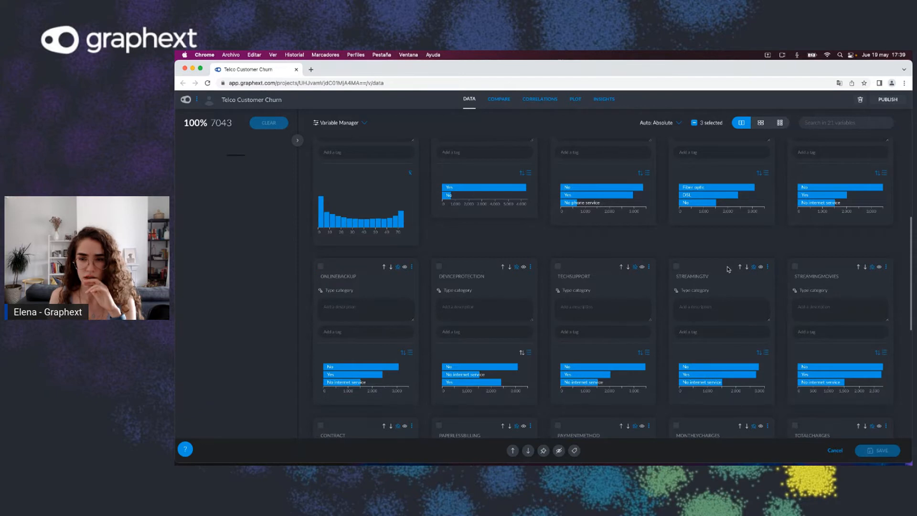
{"action": "scroll", "coordinate": [727, 269], "scroll_direction": "down", "scroll_amount": 1}
{"action": "scroll", "coordinate": [668, 270], "scroll_direction": "down", "scroll_amount": 6}
{"action": "mouse_move", "coordinate": [587, 260]}
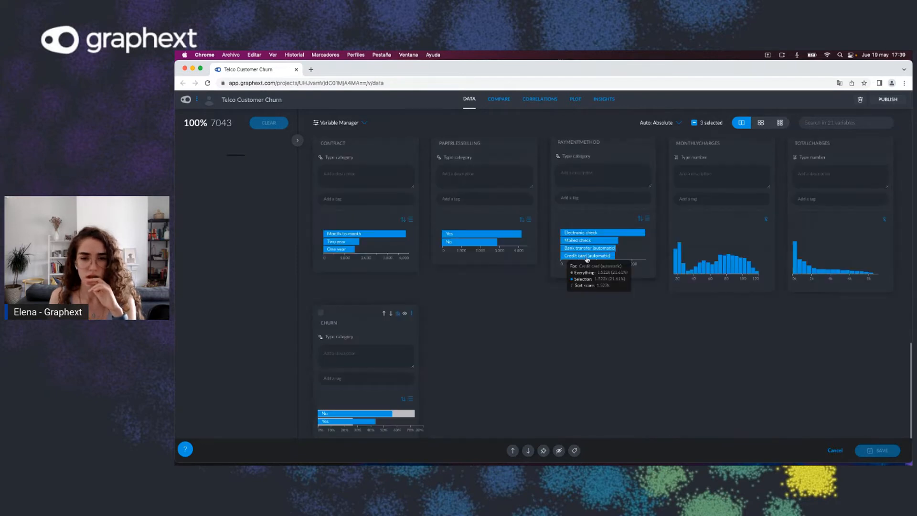
{"action": "scroll", "coordinate": [410, 267], "scroll_direction": "up", "scroll_amount": 2}
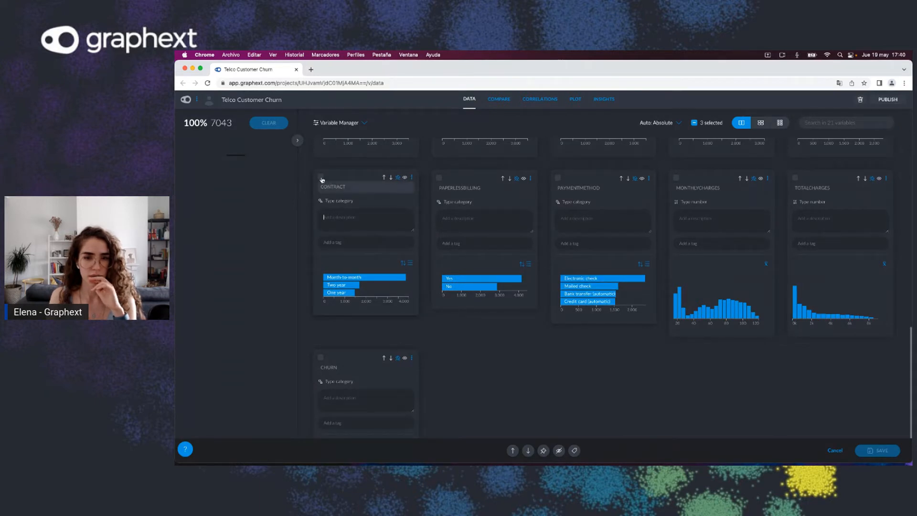
{"action": "left_click", "coordinate": [317, 177]}
{"action": "scroll", "coordinate": [428, 205], "scroll_direction": "up", "scroll_amount": 15}
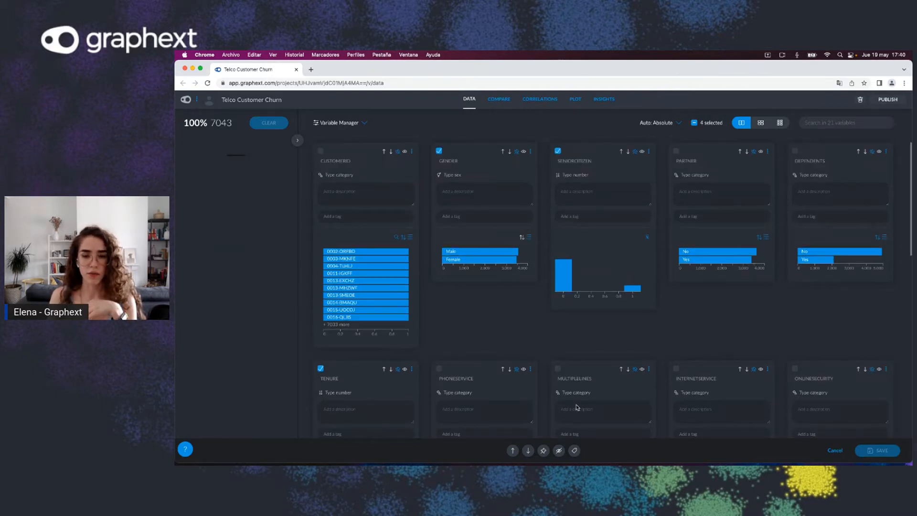
{"action": "left_click", "coordinate": [575, 450]}
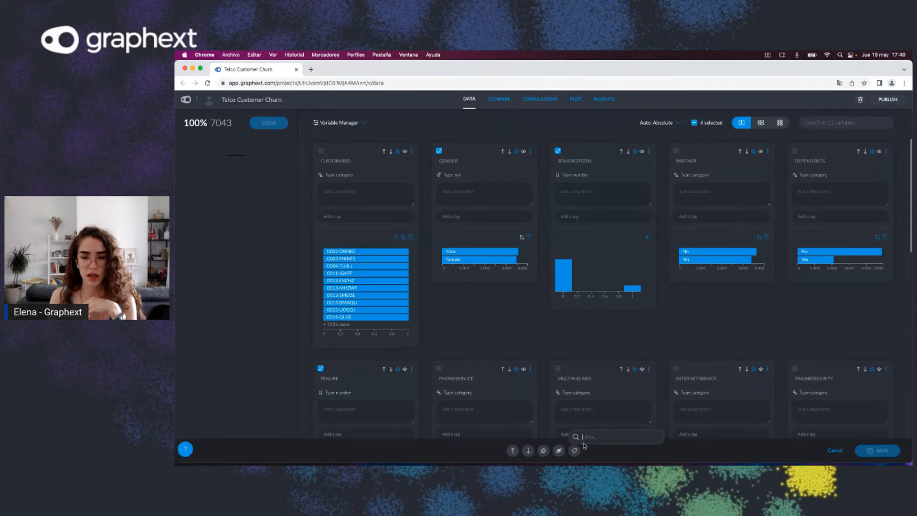
{"action": "type", "text": "Clients"}
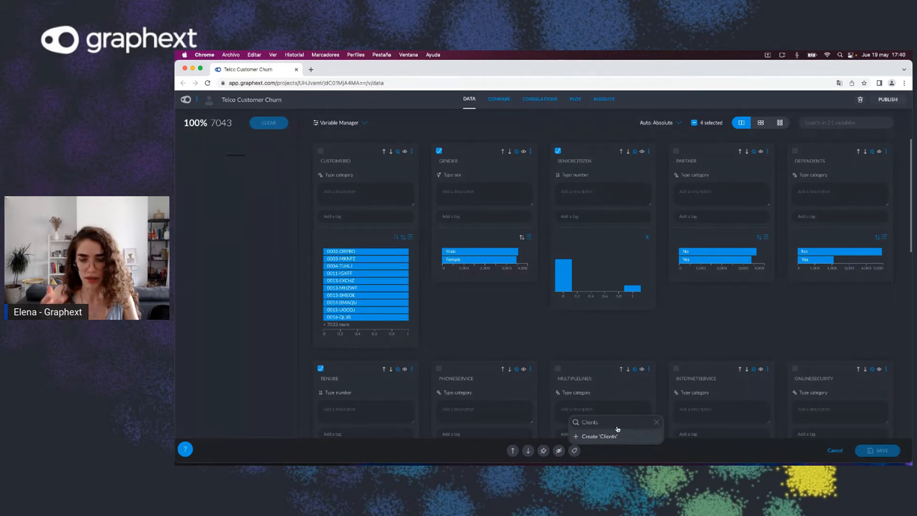
{"action": "left_click", "coordinate": [606, 436]}
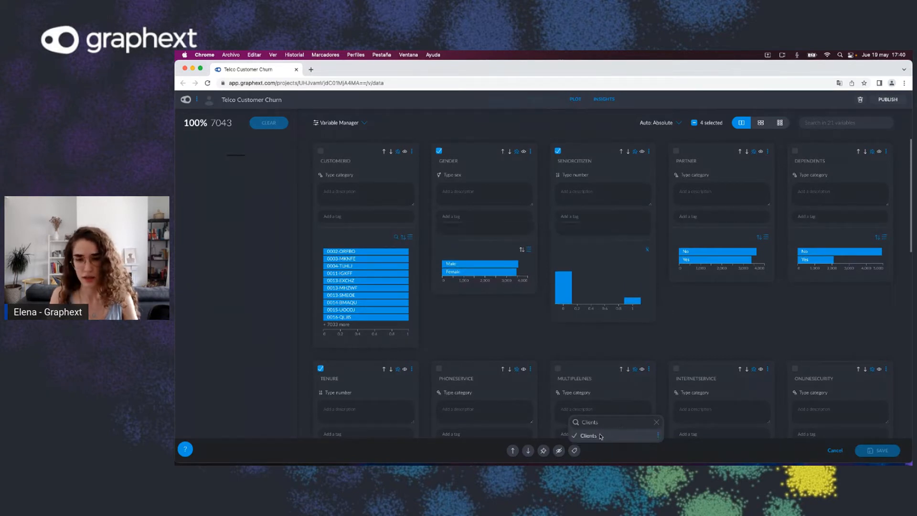
{"action": "left_click", "coordinate": [568, 352]}
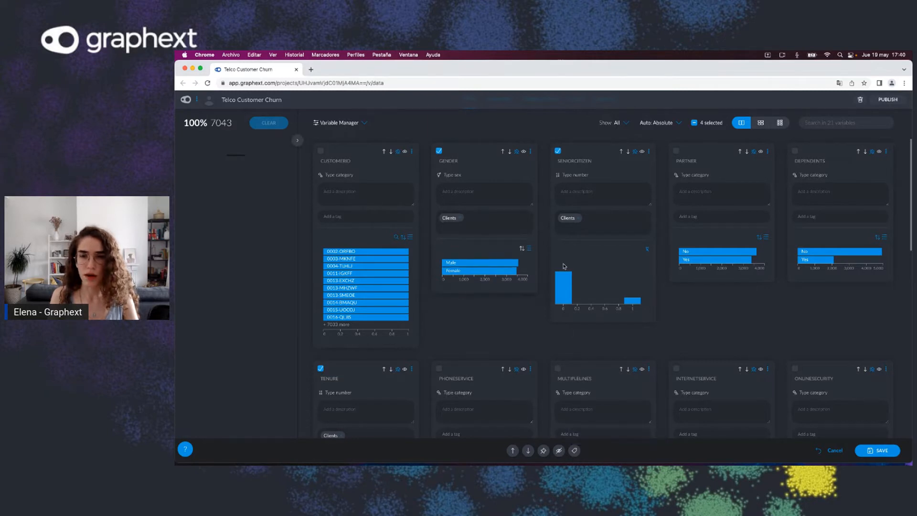
Step: Deselect the variables, show only the Clients-tagged variables, then return to showing all variables
{"action": "left_click", "coordinate": [694, 123]}
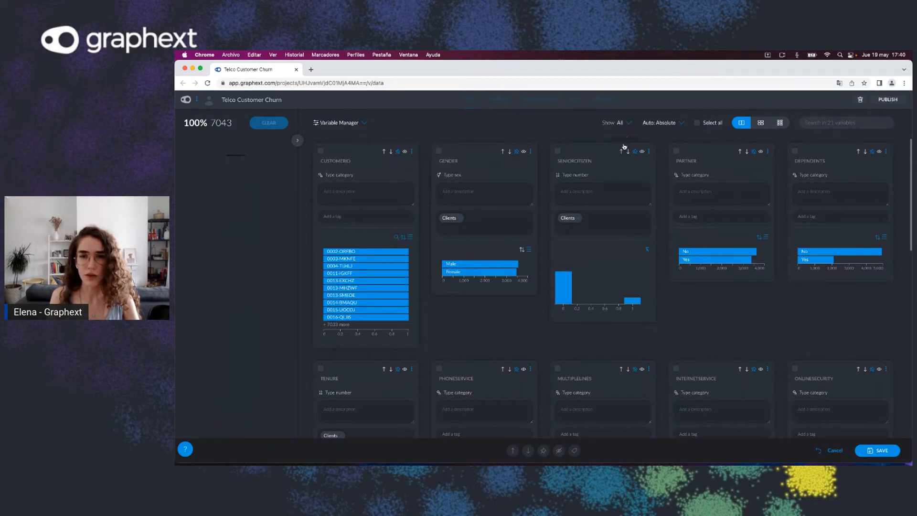
{"action": "left_click", "coordinate": [629, 125]}
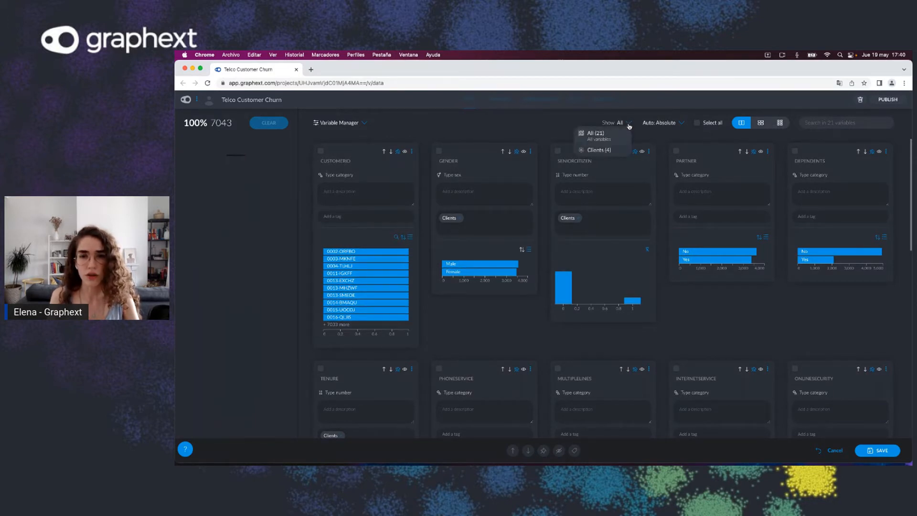
{"action": "left_click", "coordinate": [607, 152]}
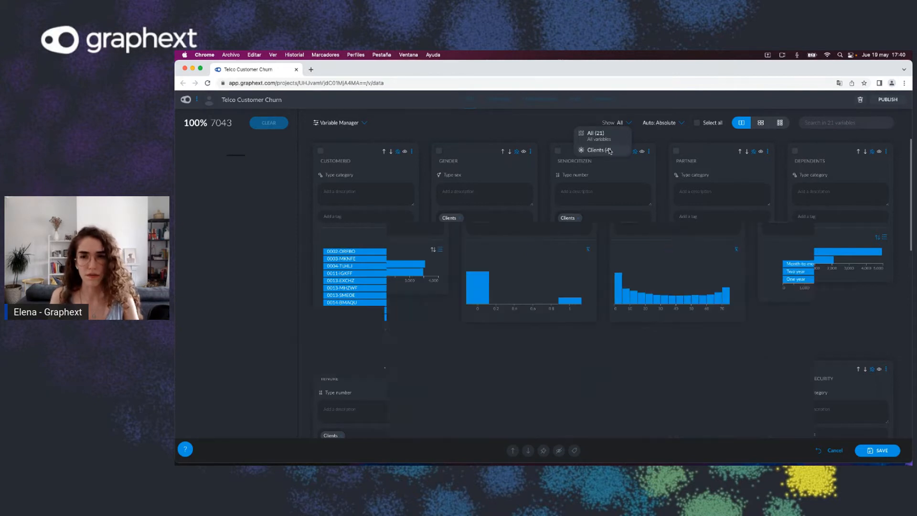
{"action": "left_click", "coordinate": [629, 125]}
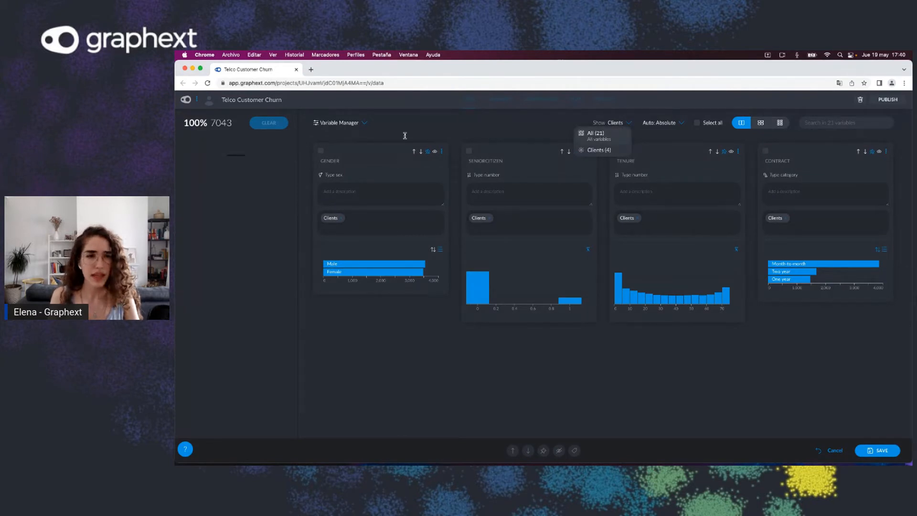
{"action": "left_click", "coordinate": [595, 135]}
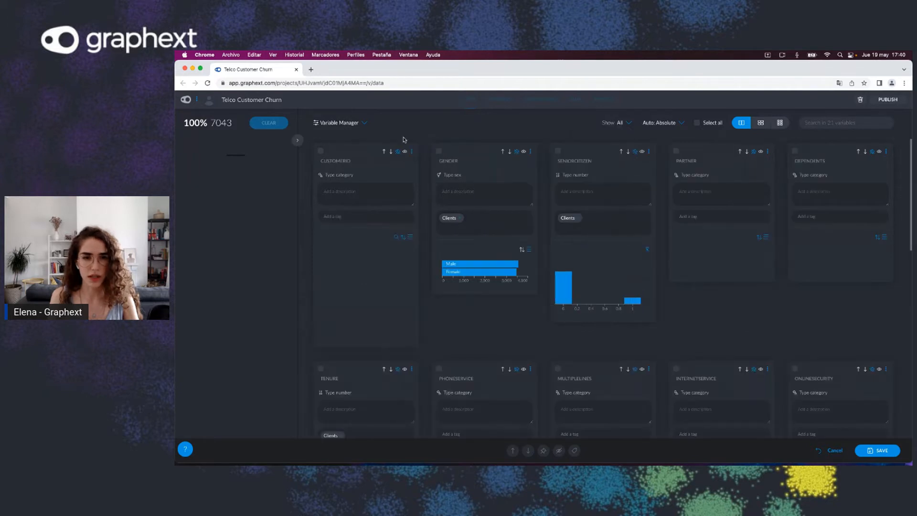
Step: Select the customerID and TotalCharges variables and hide them
{"action": "left_click", "coordinate": [321, 151]}
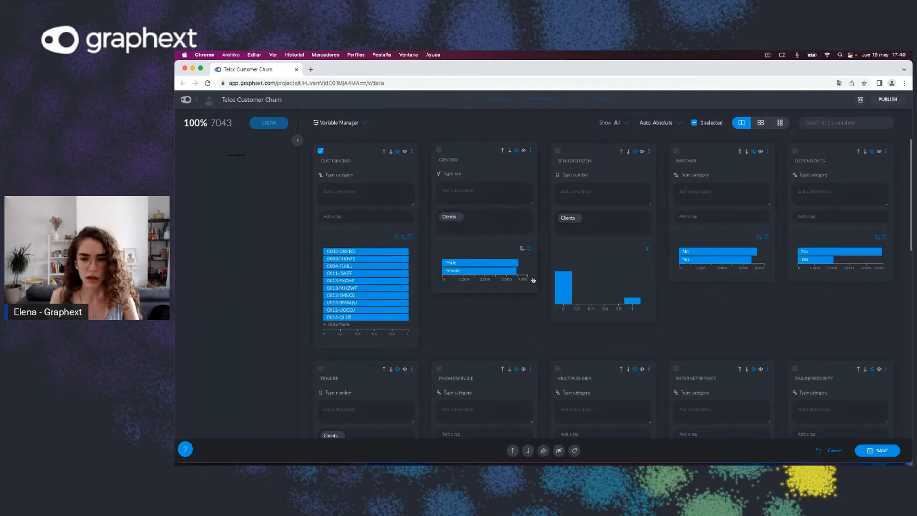
{"action": "scroll", "coordinate": [621, 239], "scroll_direction": "down", "scroll_amount": 5}
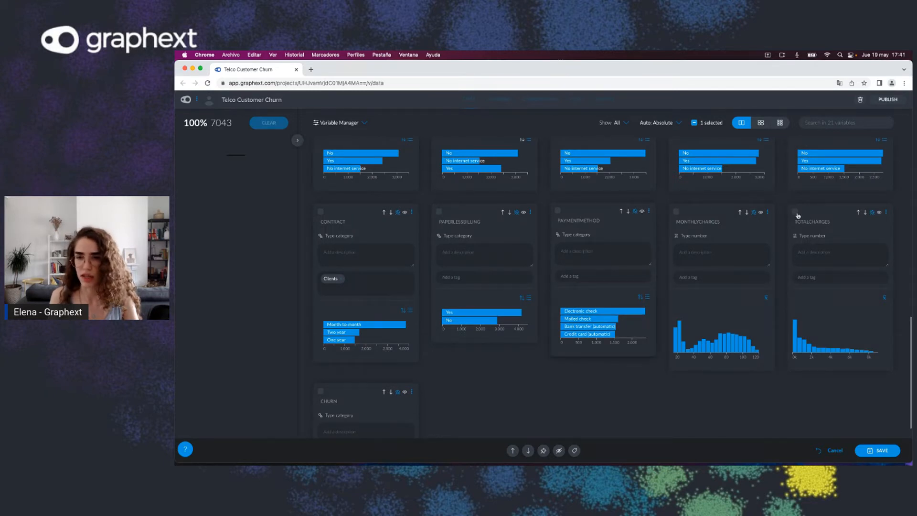
{"action": "left_click", "coordinate": [795, 212]}
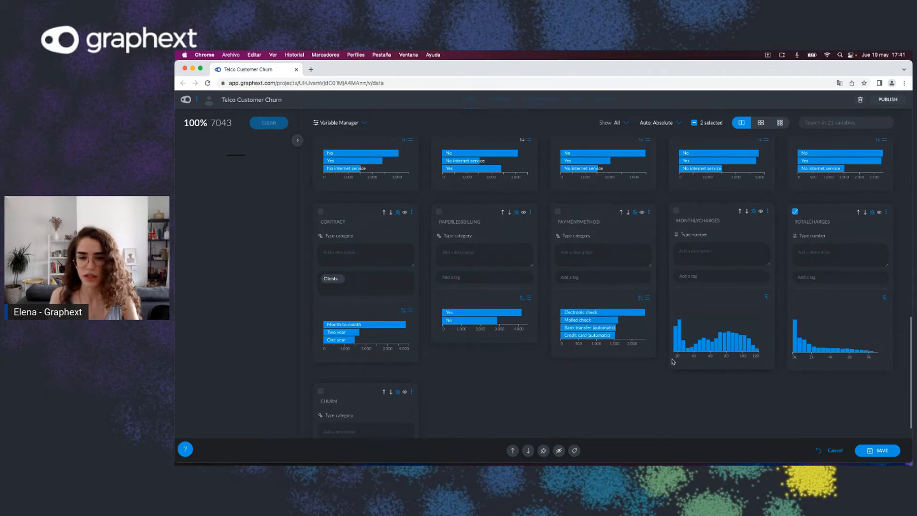
{"action": "left_click", "coordinate": [560, 450]}
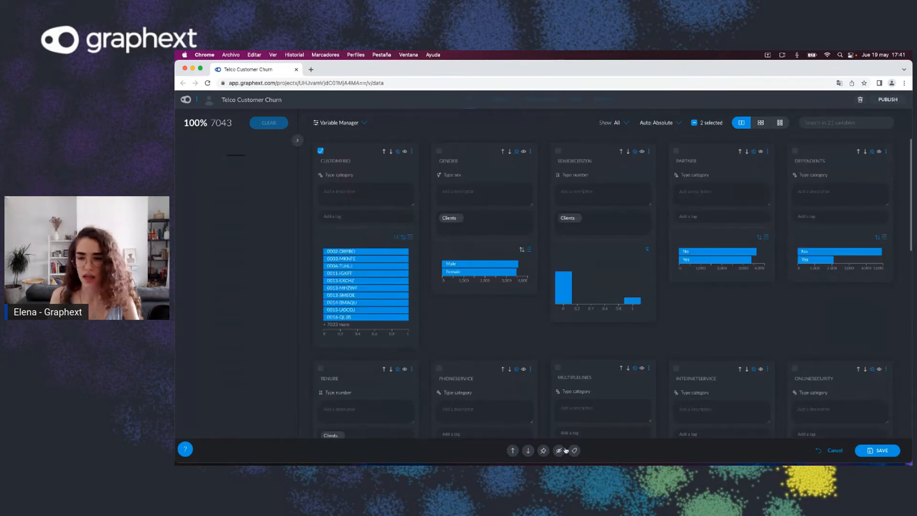
{"action": "scroll", "coordinate": [587, 420], "scroll_direction": "down", "scroll_amount": 10}
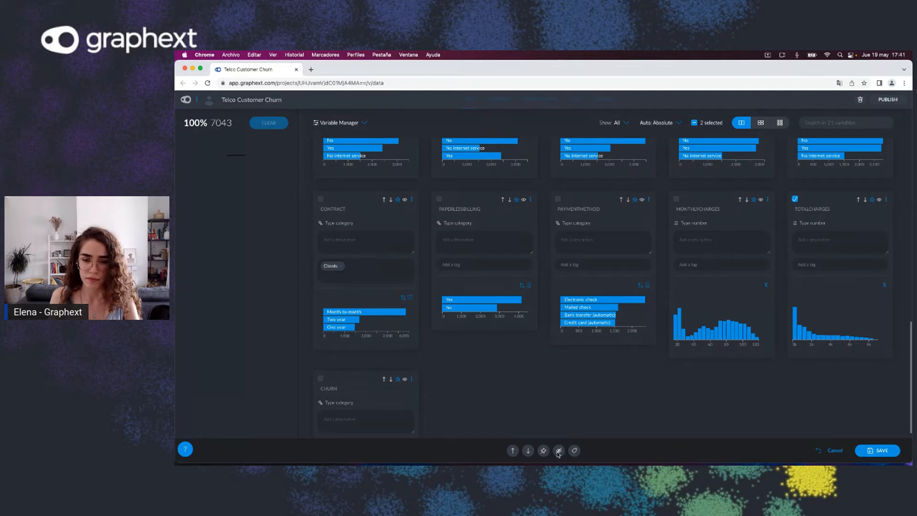
{"action": "left_click", "coordinate": [558, 452]}
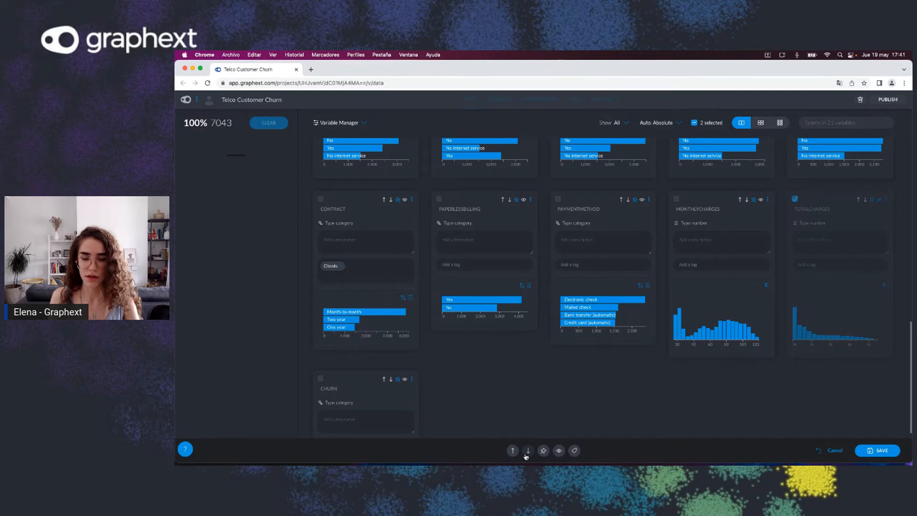
Step: Move the selected customerID and TotalCharges variables to the end of the list and save the changes
{"action": "left_click", "coordinate": [528, 451]}
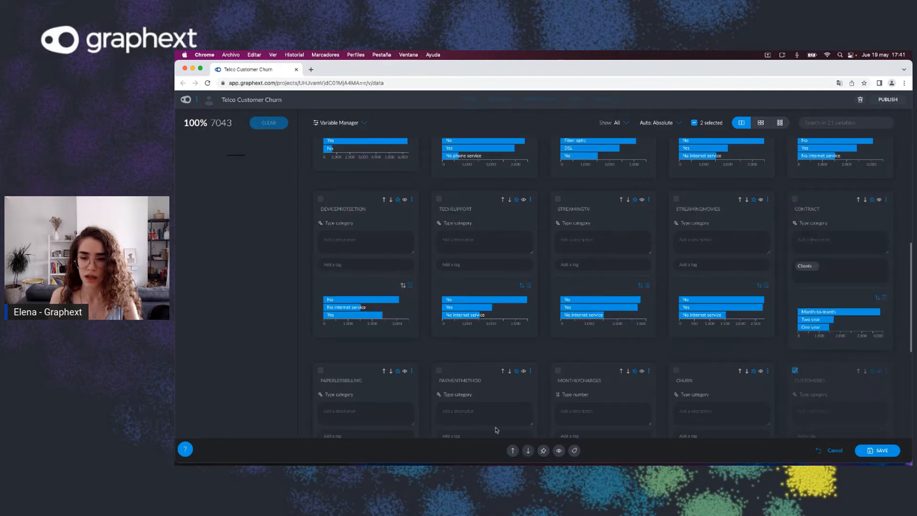
{"action": "scroll", "coordinate": [496, 430], "scroll_direction": "down", "scroll_amount": 7}
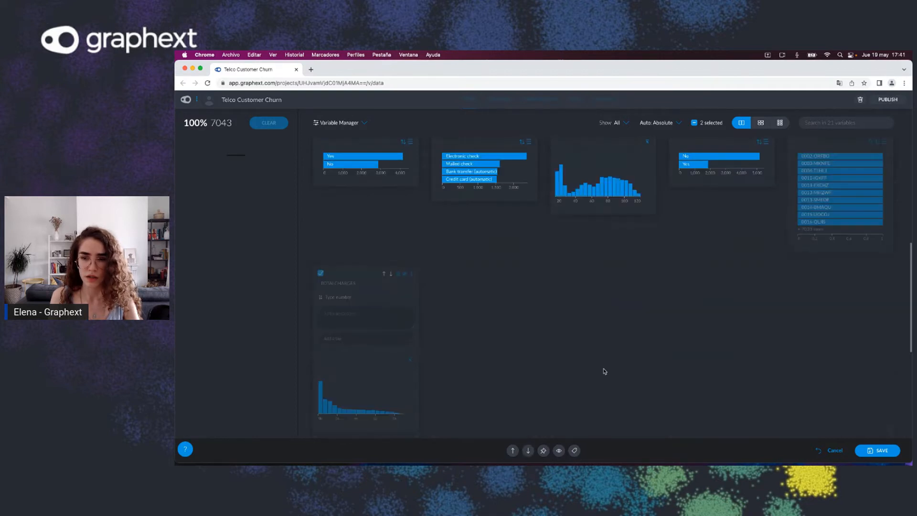
{"action": "left_click", "coordinate": [864, 454]}
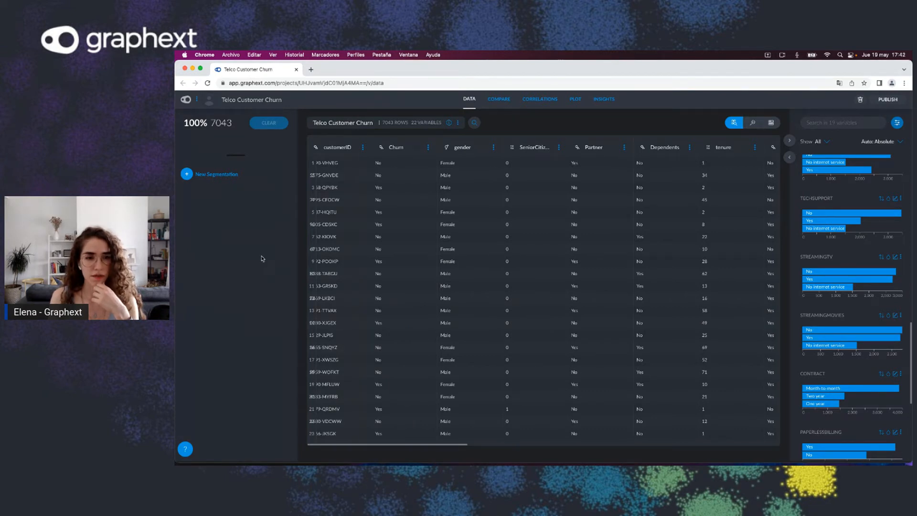
Step: Reopen the Variable Manager from the table view
{"action": "left_click", "coordinate": [897, 123]}
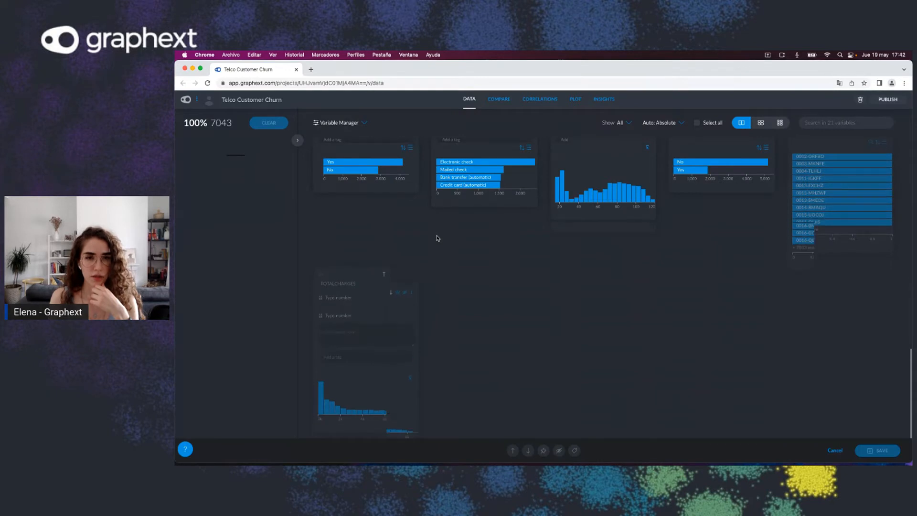
Step: Close the Variable Manager without saving any further changes
{"action": "scroll", "coordinate": [436, 238], "scroll_direction": "up", "scroll_amount": 10}
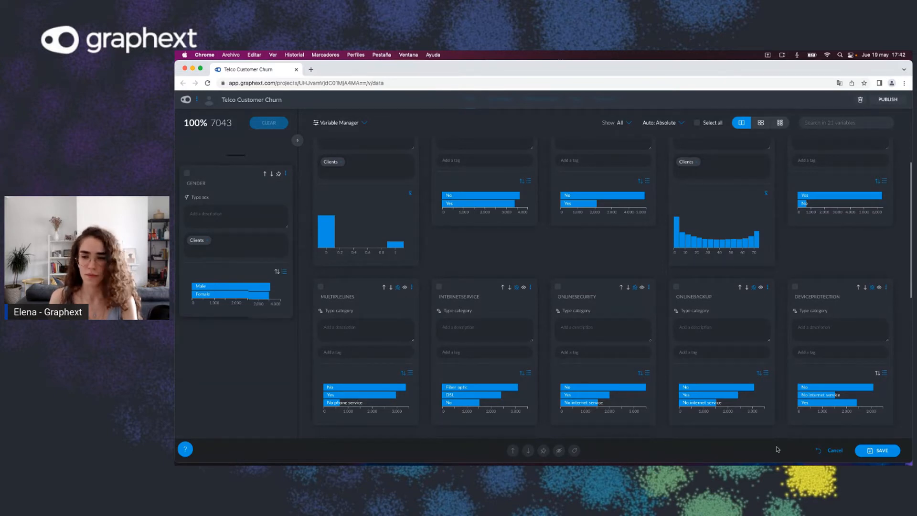
{"action": "left_click", "coordinate": [835, 450]}
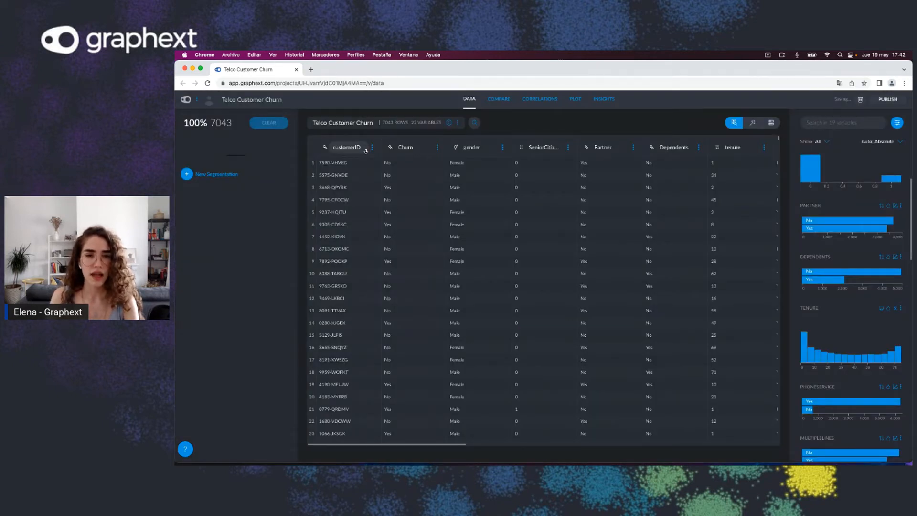
Step: Pin the Churn column in the table and send the gender column to the front
{"action": "left_click_drag", "start_coordinate": [371, 147], "coordinate": [503, 149]}
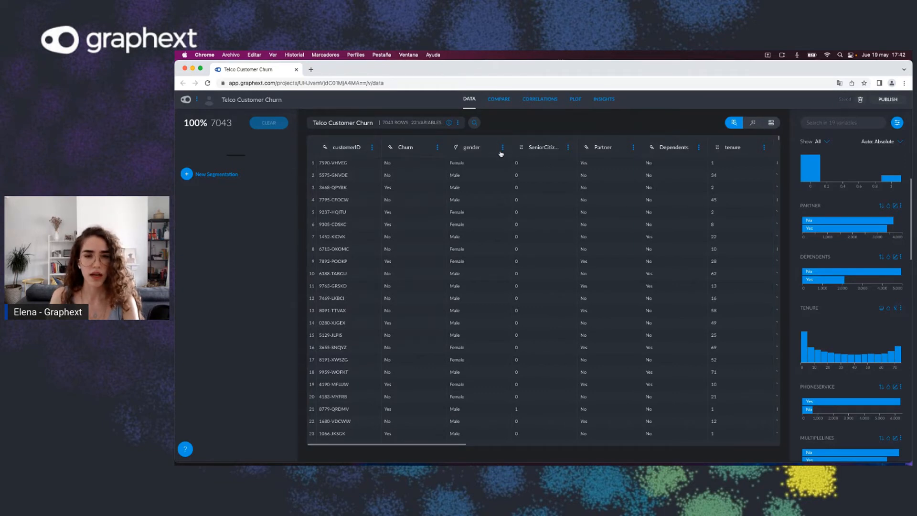
{"action": "left_click", "coordinate": [502, 148]}
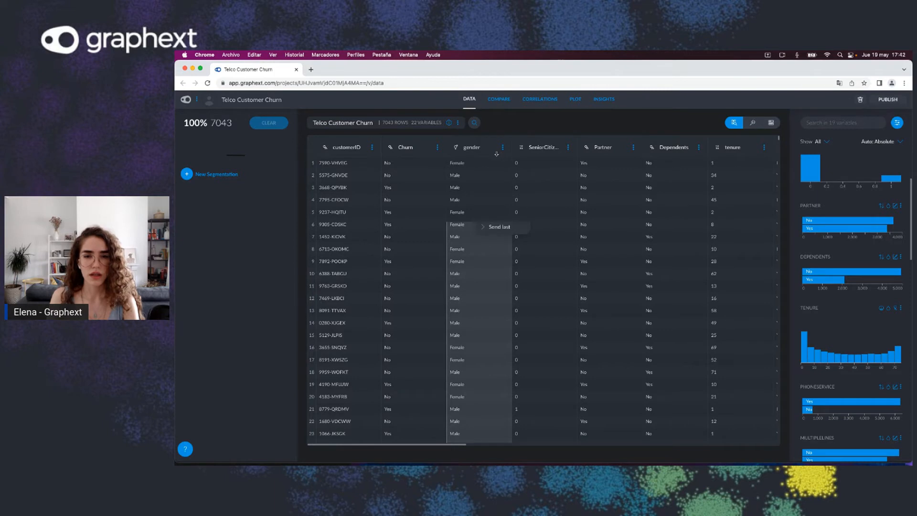
{"action": "left_click", "coordinate": [437, 148]}
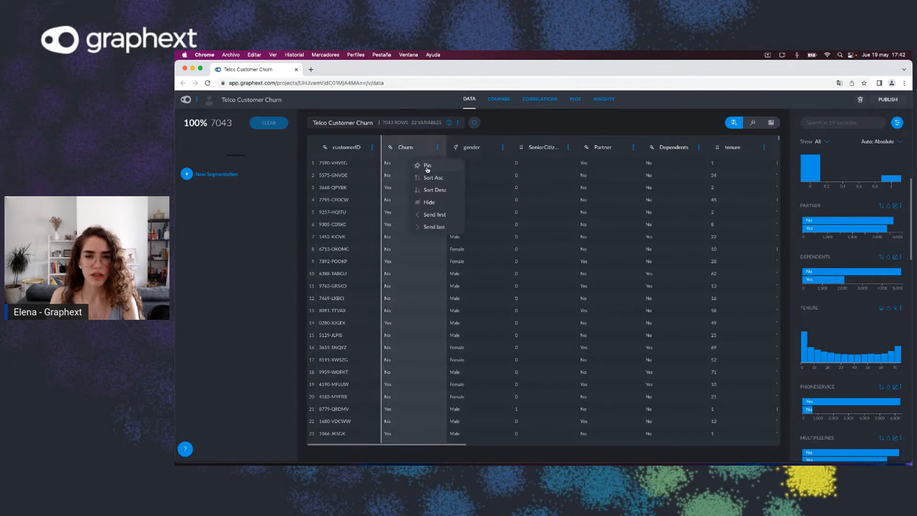
{"action": "left_click", "coordinate": [501, 150]}
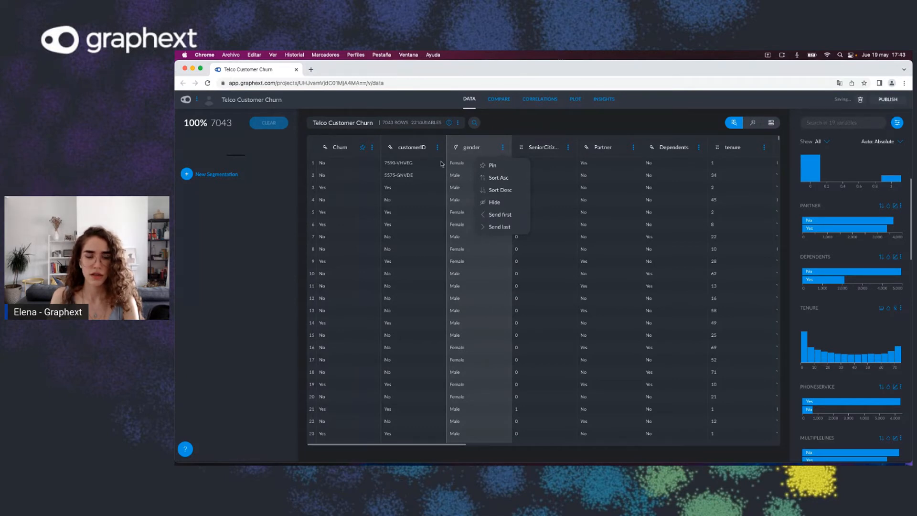
{"action": "left_click", "coordinate": [500, 214]}
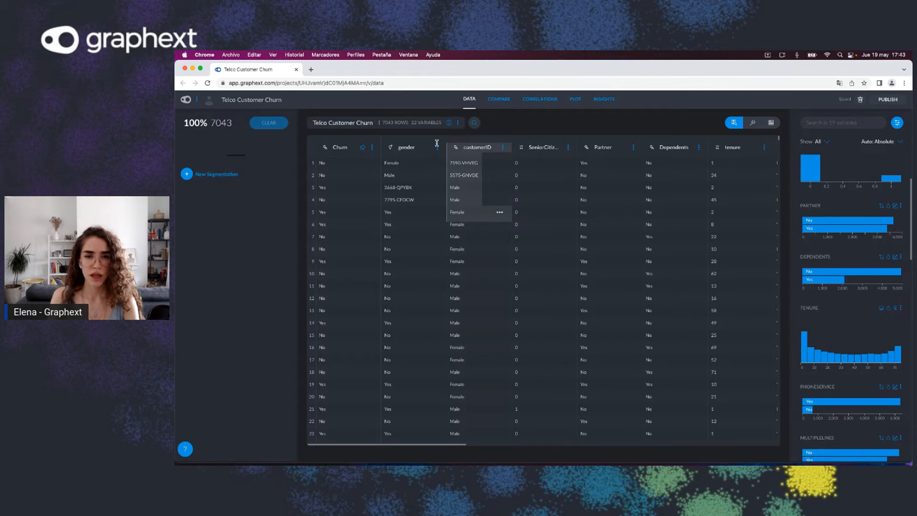
Step: Hide the customerID column and sort the Churn column in descending order
{"action": "left_click", "coordinate": [503, 147]}
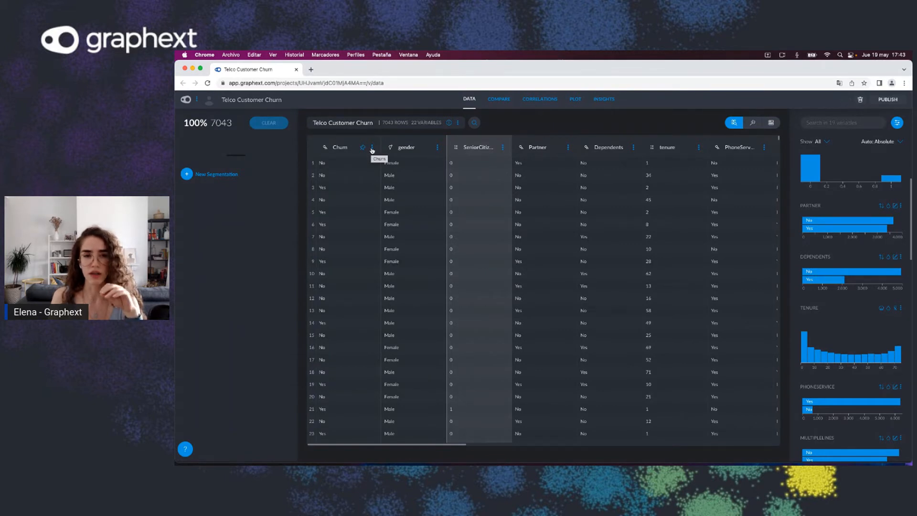
{"action": "left_click", "coordinate": [372, 148]}
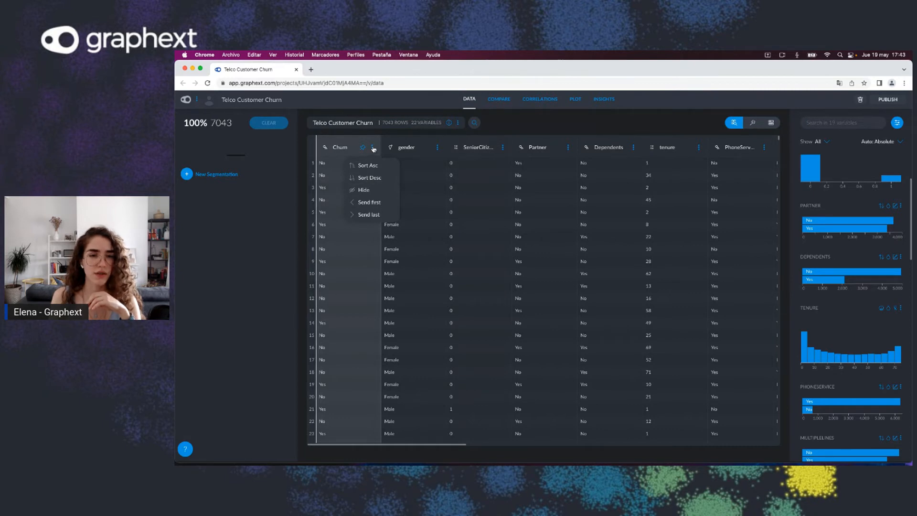
{"action": "left_click", "coordinate": [368, 179]}
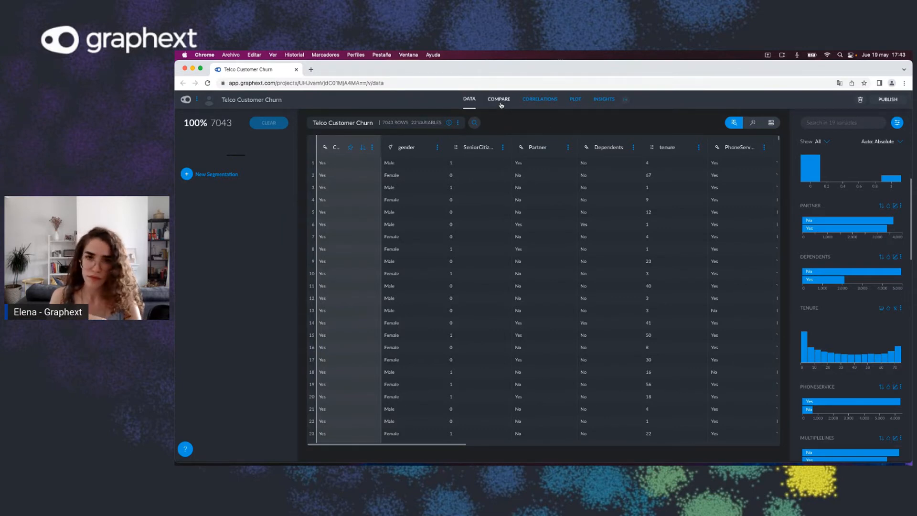
Step: In Compare, create segments for the Contract values Month-to-month, Two year and One year
{"action": "left_click", "coordinate": [500, 101]}
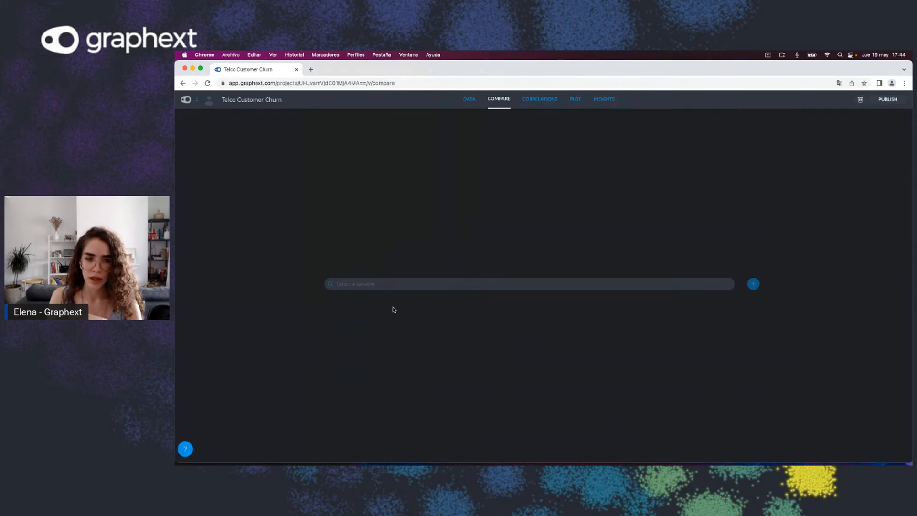
{"action": "left_click", "coordinate": [405, 285]}
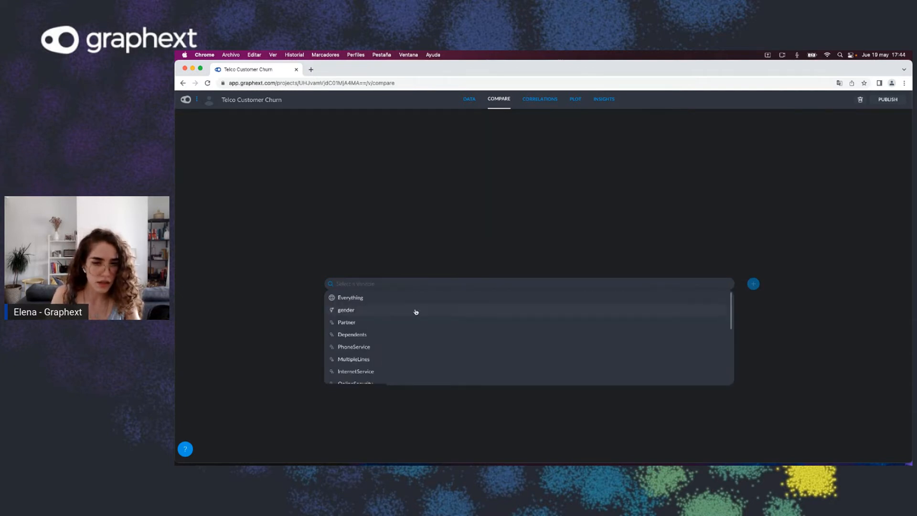
{"action": "type", "text": "con"}
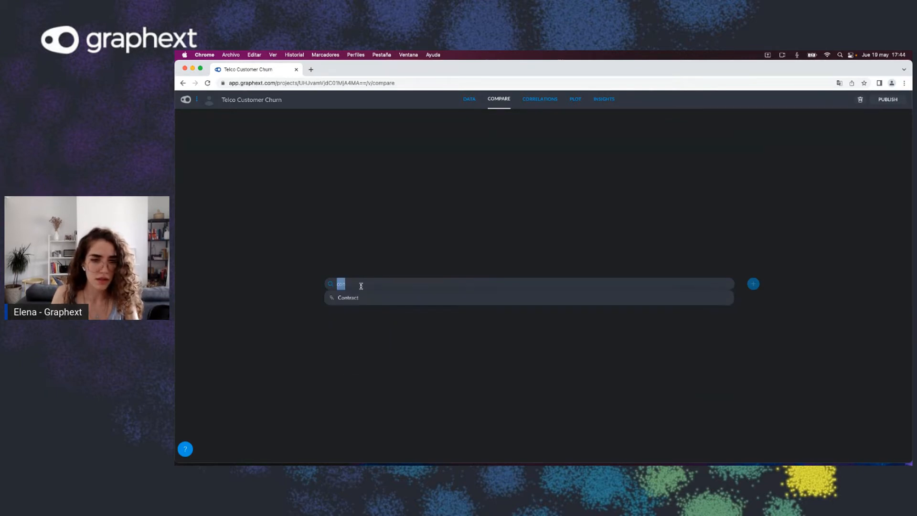
{"action": "left_click", "coordinate": [360, 298]}
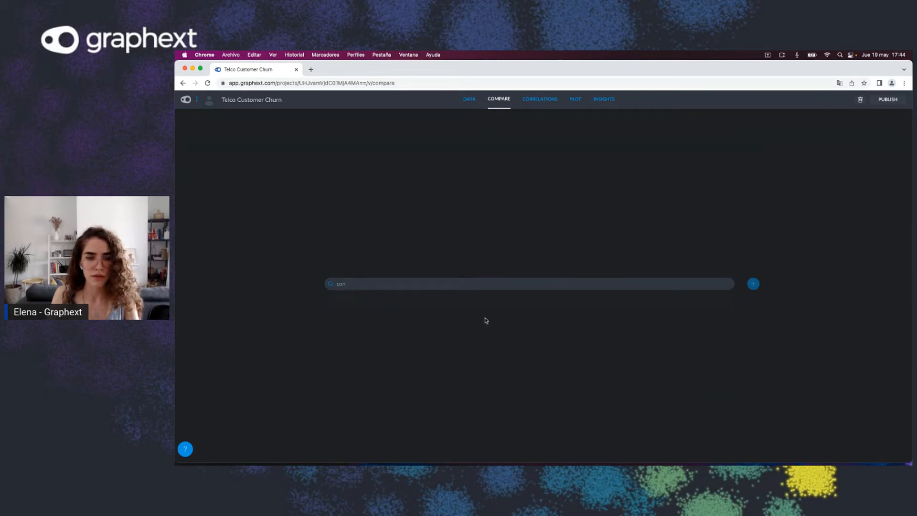
{"action": "left_click", "coordinate": [377, 309]}
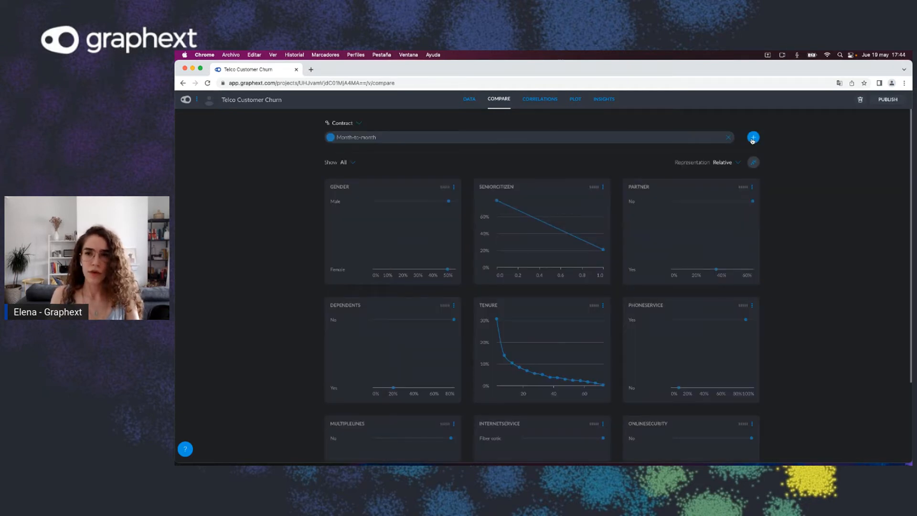
{"action": "left_click", "coordinate": [753, 139]}
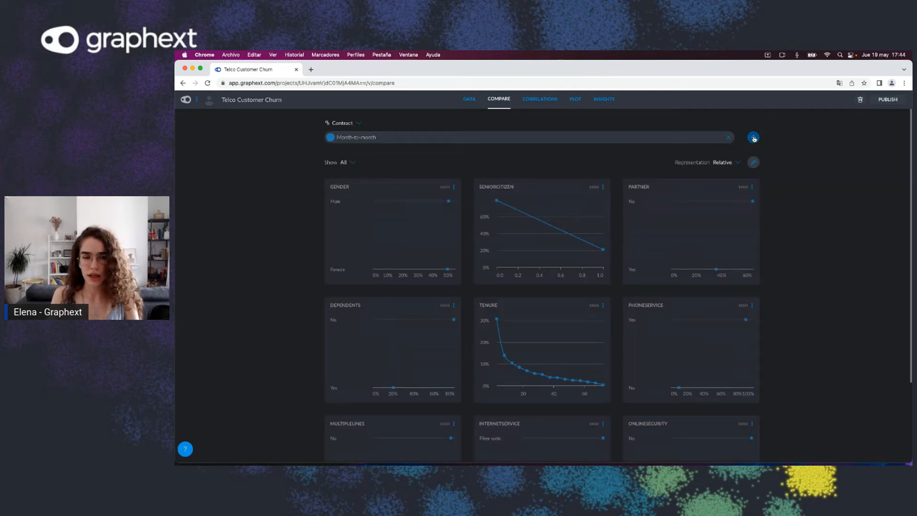
{"action": "left_click", "coordinate": [754, 139]}
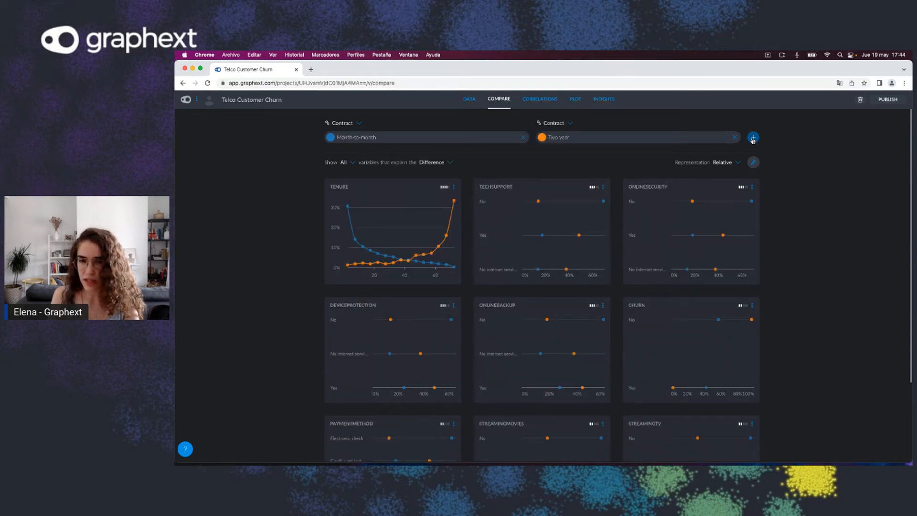
{"action": "left_click", "coordinate": [753, 138]}
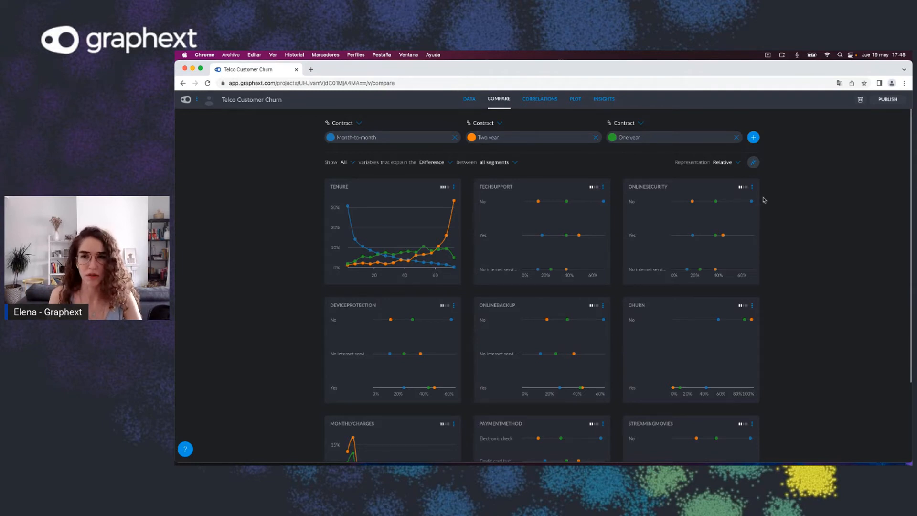
Step: In Plot, build a heatmap with Contract on the X axis and MonthlyCharges on the Y axis
{"action": "left_click", "coordinate": [578, 104]}
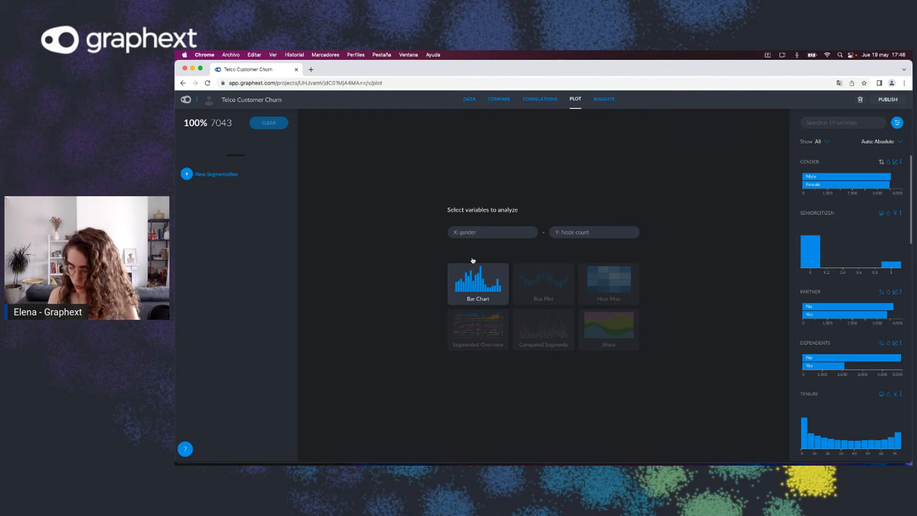
{"action": "left_click", "coordinate": [501, 234]}
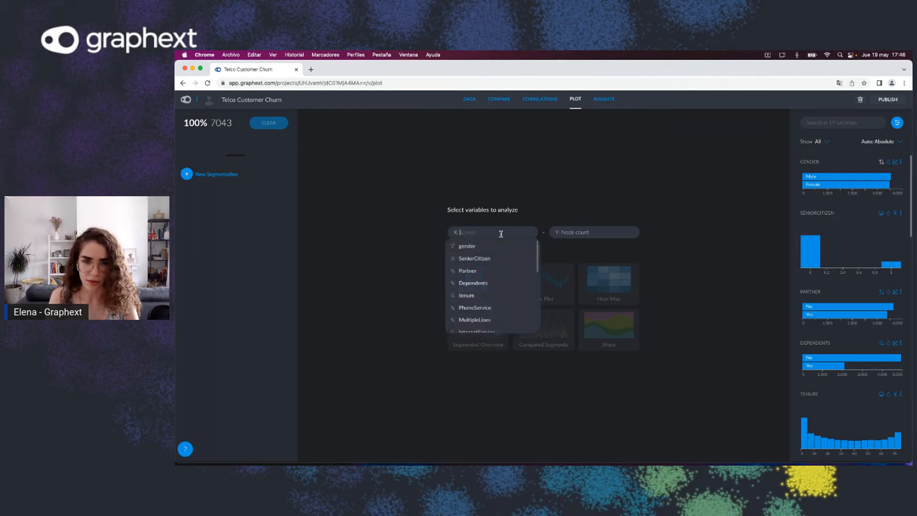
{"action": "type", "text": "cp"}
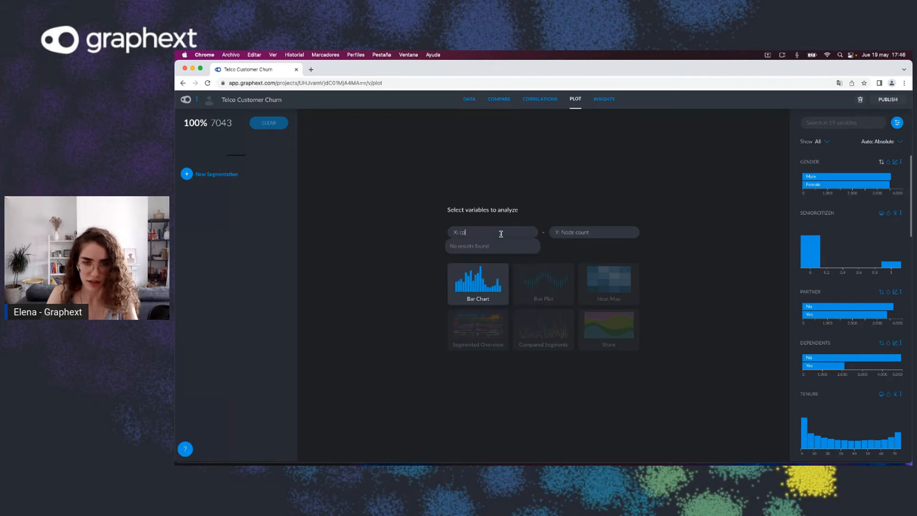
{"action": "key", "text": "BackSpace"}
{"action": "type", "text": "on"}
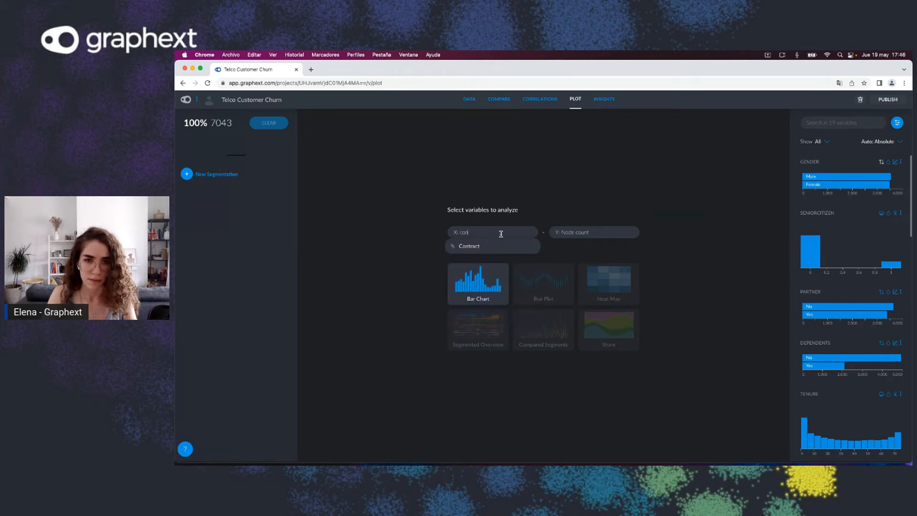
{"action": "key", "text": "Return"}
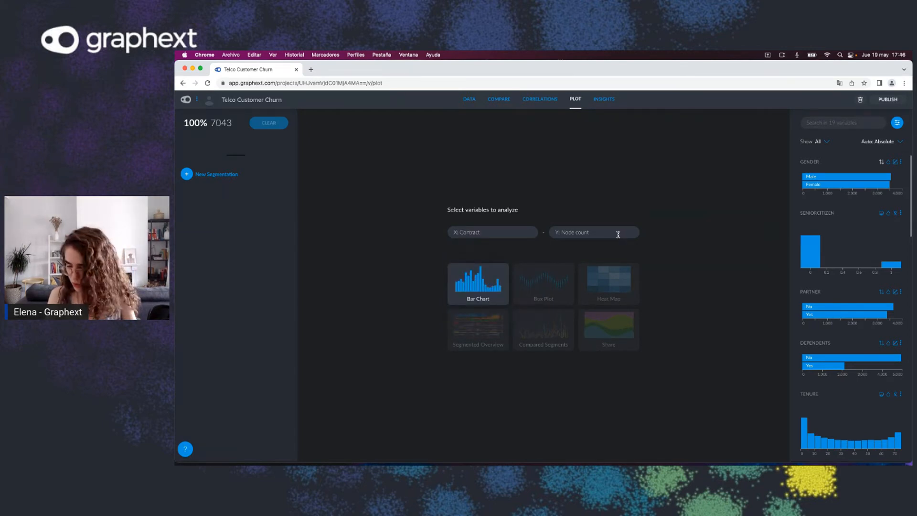
{"action": "left_click", "coordinate": [575, 232]}
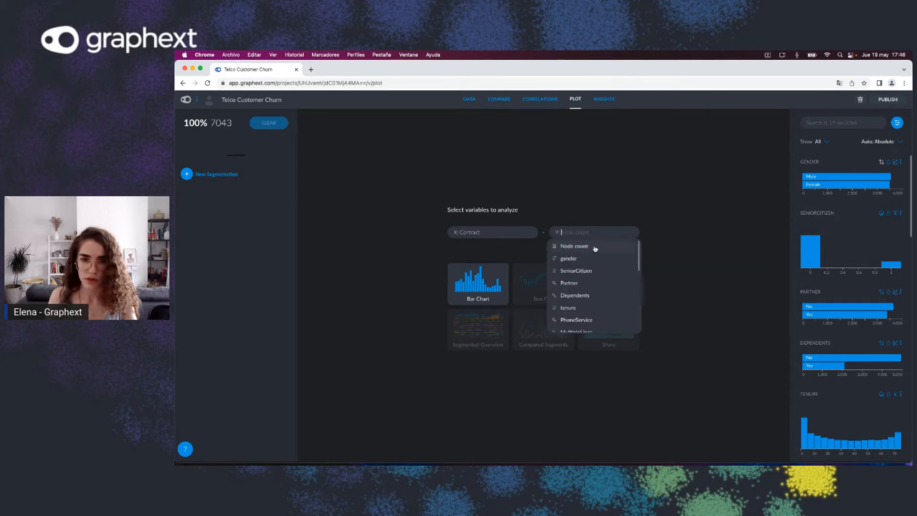
{"action": "type", "text": "month"}
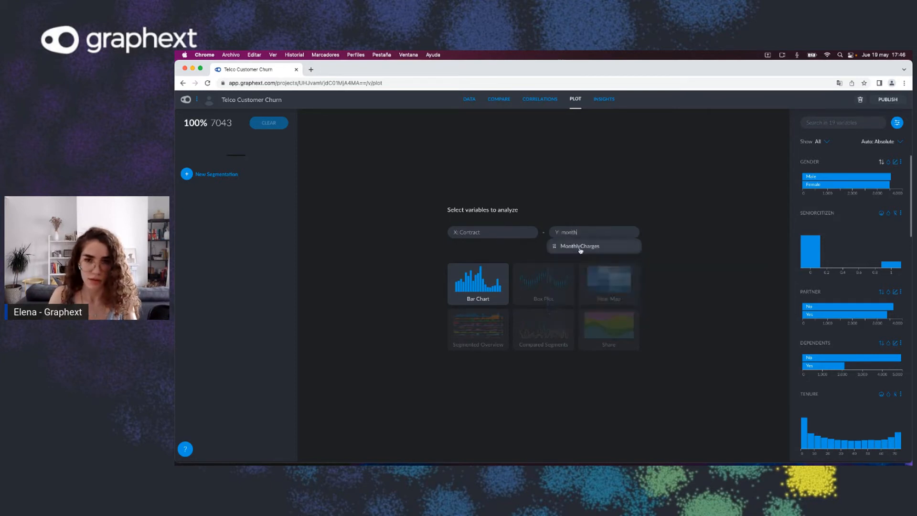
{"action": "left_click", "coordinate": [626, 244]}
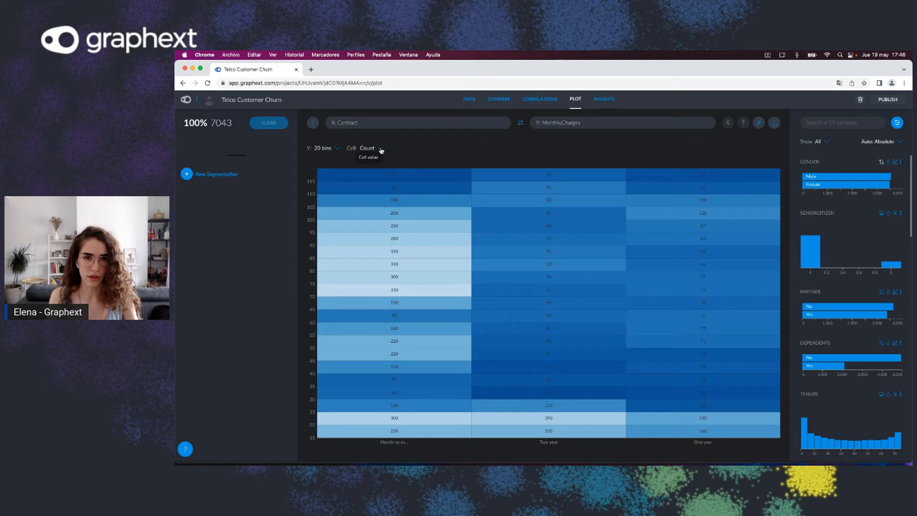
Step: Show the heatmap cell values as Relative Count (X)
{"action": "left_click", "coordinate": [381, 149]}
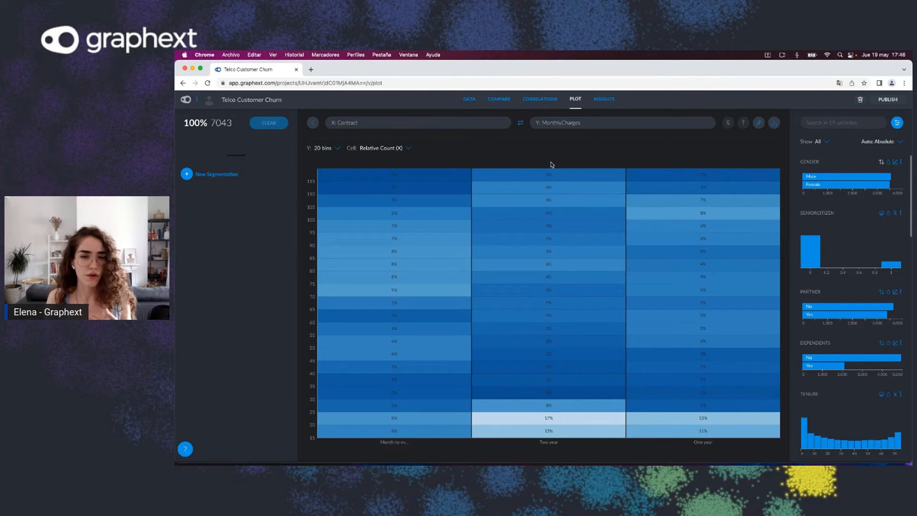
{"action": "mouse_move", "coordinate": [561, 425]}
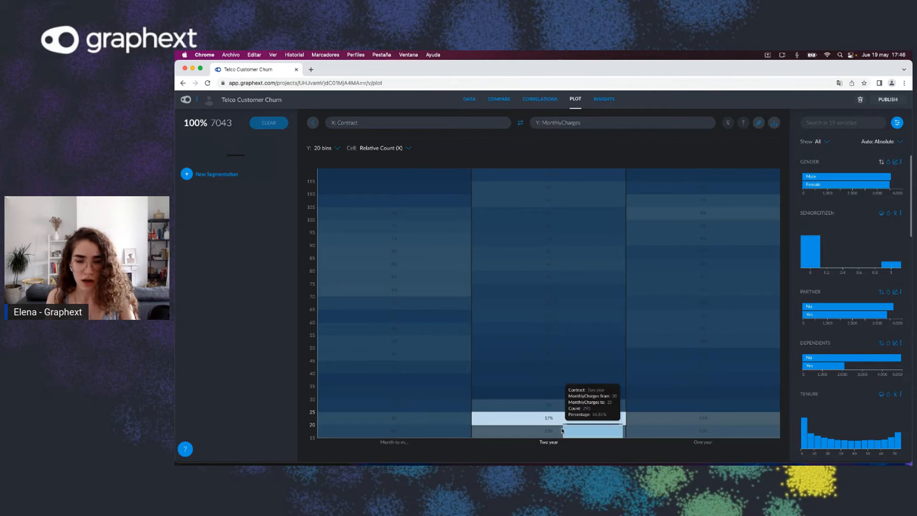
{"action": "mouse_move", "coordinate": [419, 424]}
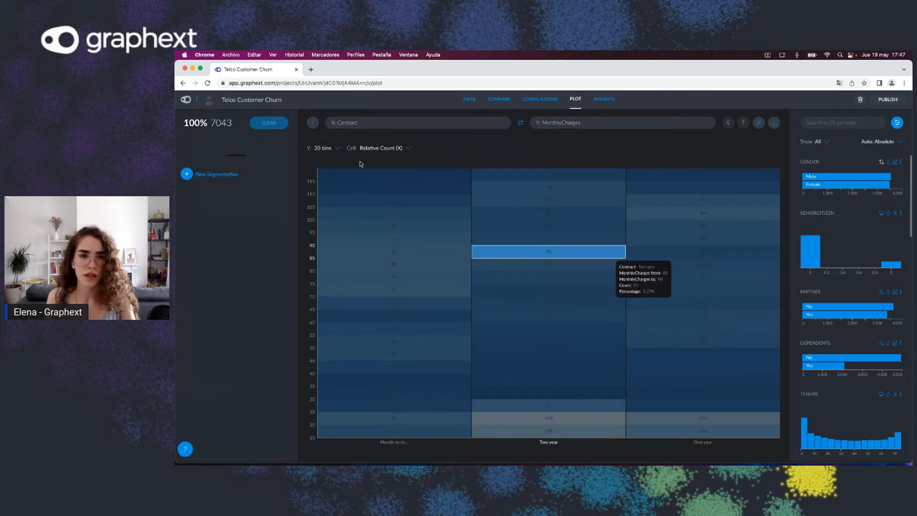
Step: Set the Y axis to 10 bins and swap the X and Y axes
{"action": "left_click", "coordinate": [323, 149]}
{"action": "left_click", "coordinate": [315, 159]}
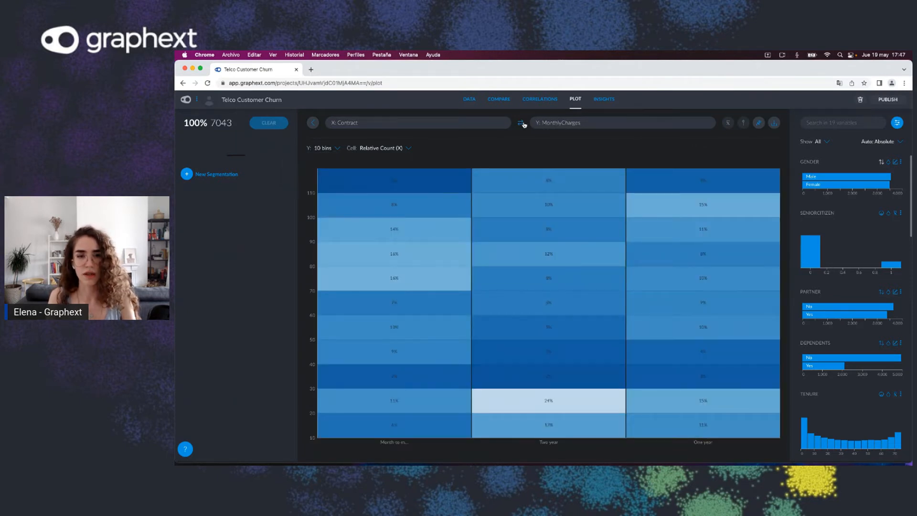
{"action": "left_click", "coordinate": [521, 124]}
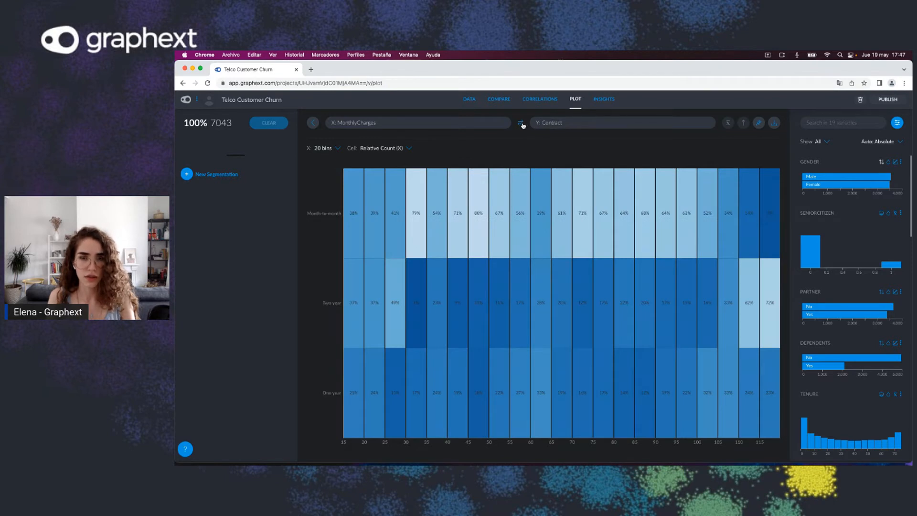
Step: Show the heatmap cell values as Relative Count (Y)
{"action": "left_click", "coordinate": [411, 151]}
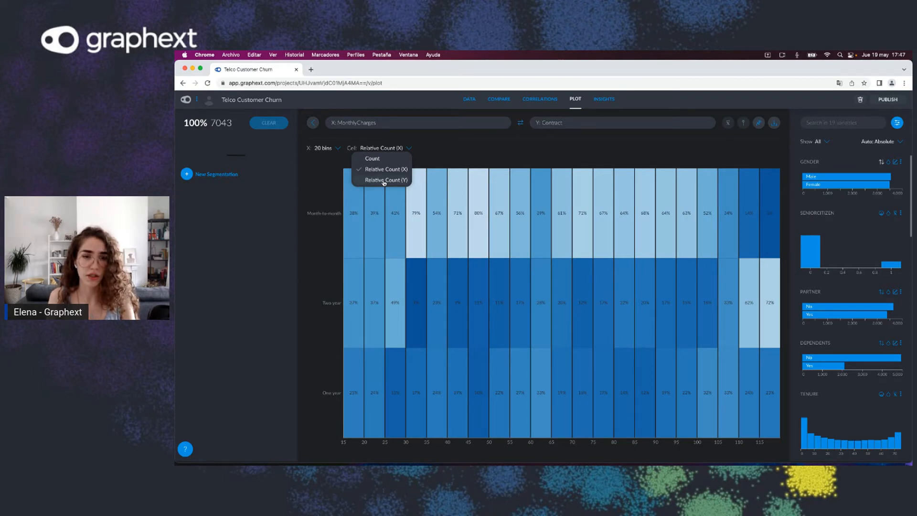
{"action": "left_click", "coordinate": [384, 180]}
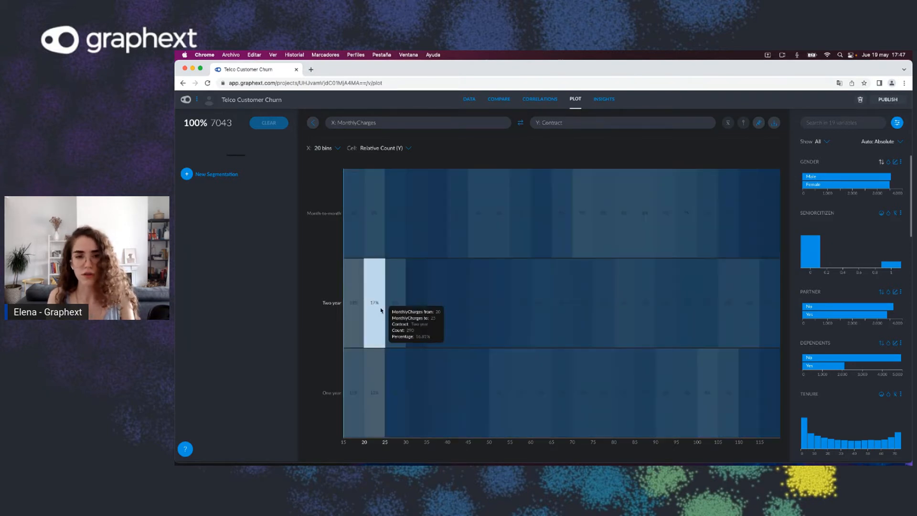
{"action": "mouse_move", "coordinate": [355, 314]}
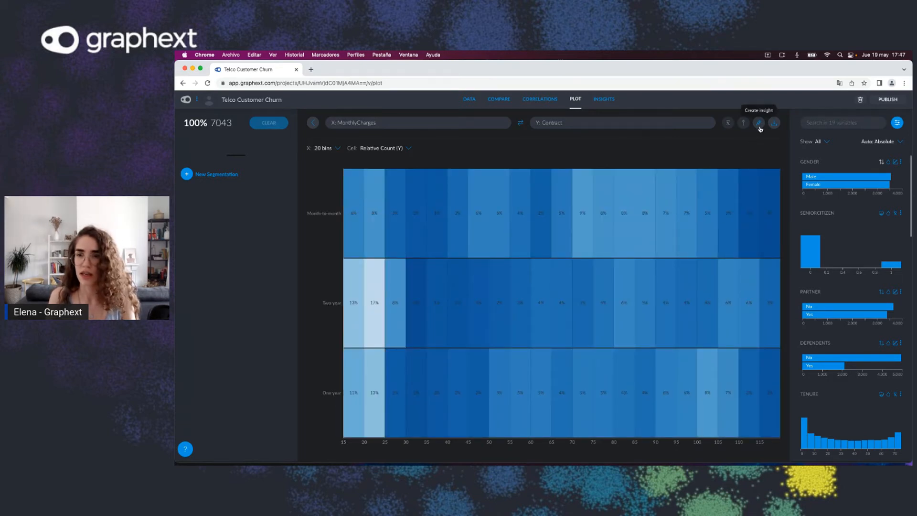
Step: Capture an insight from the heatmap titled "Type of contract and Monthly charges" and save it
{"action": "left_click", "coordinate": [759, 125]}
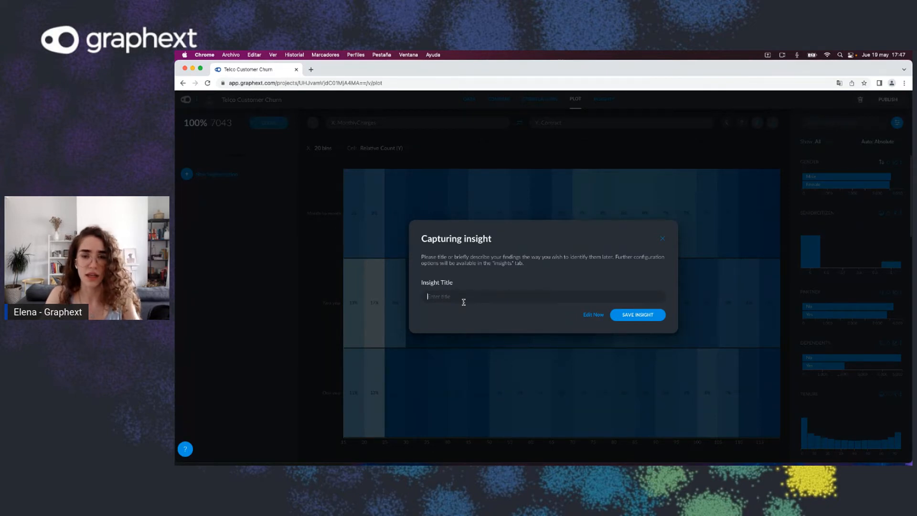
{"action": "type", "text": "Ty"}
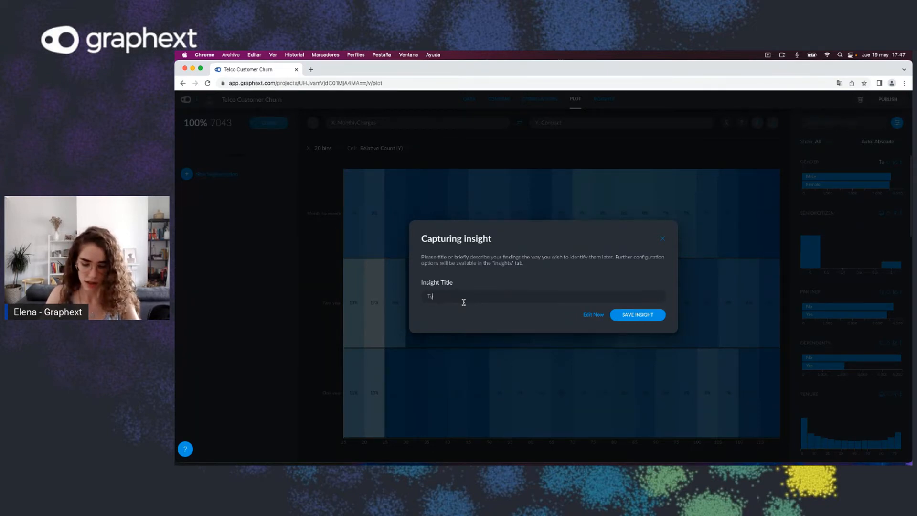
{"action": "type", "text": "pe of contr"}
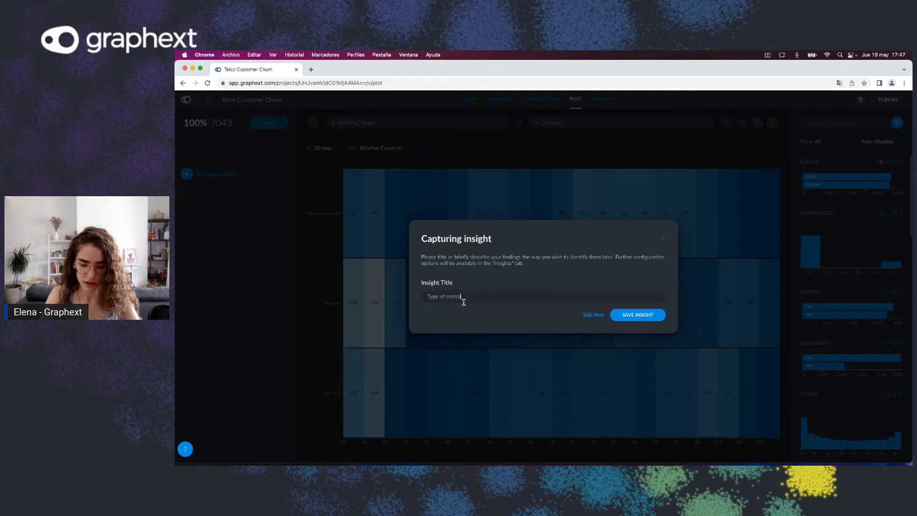
{"action": "type", "text": "act and"}
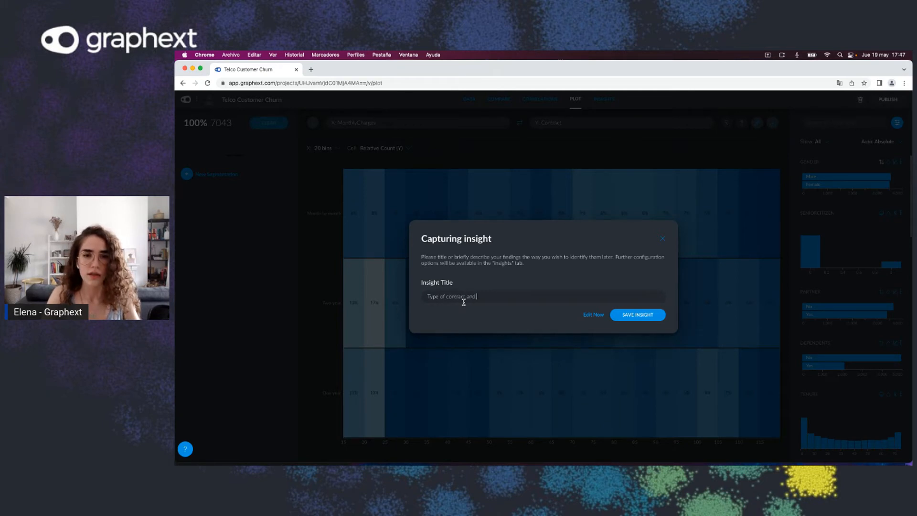
{"action": "type", "text": " Mont"}
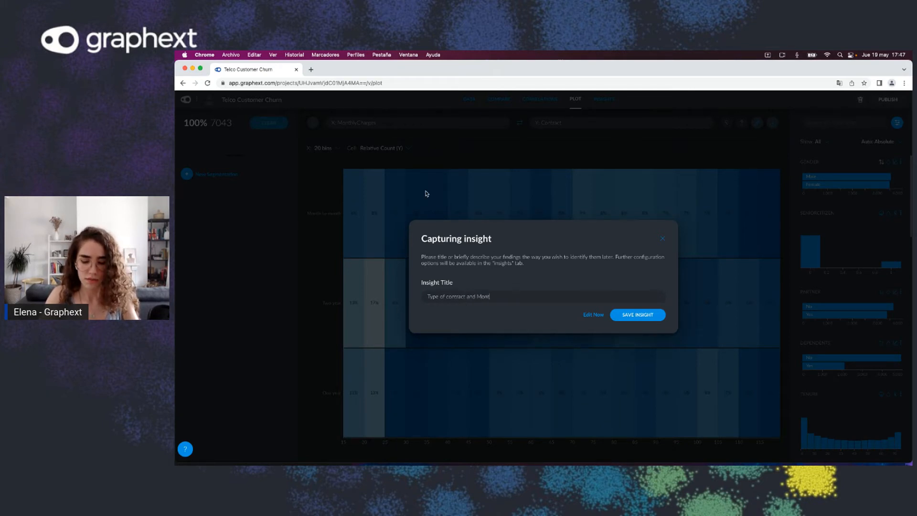
{"action": "type", "text": "hly "}
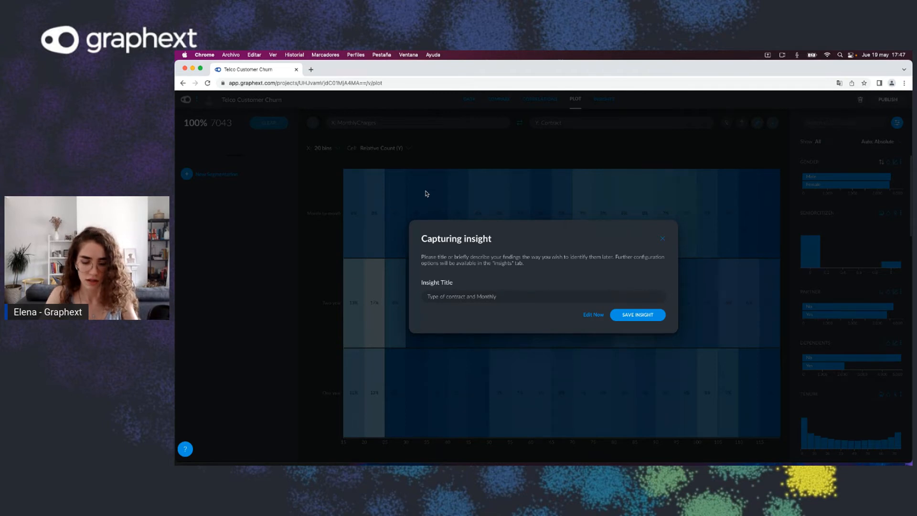
{"action": "type", "text": "charges"}
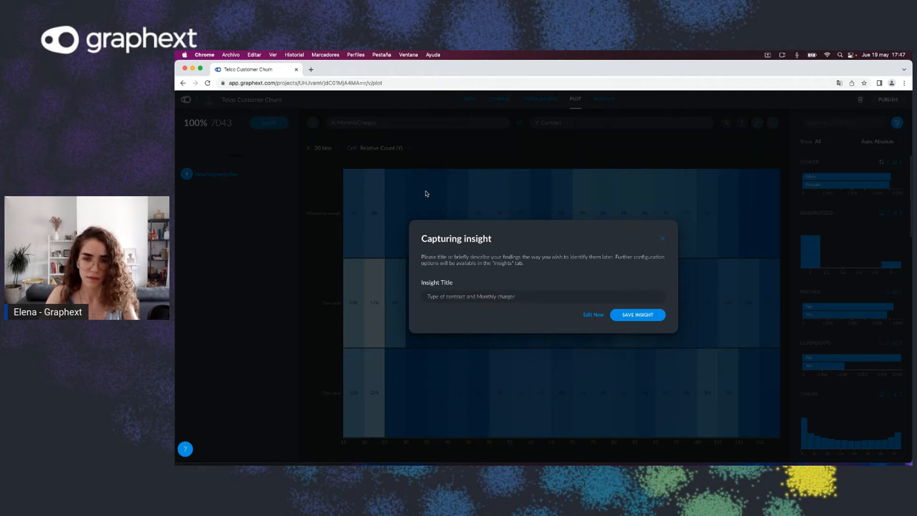
{"action": "left_click", "coordinate": [625, 315]}
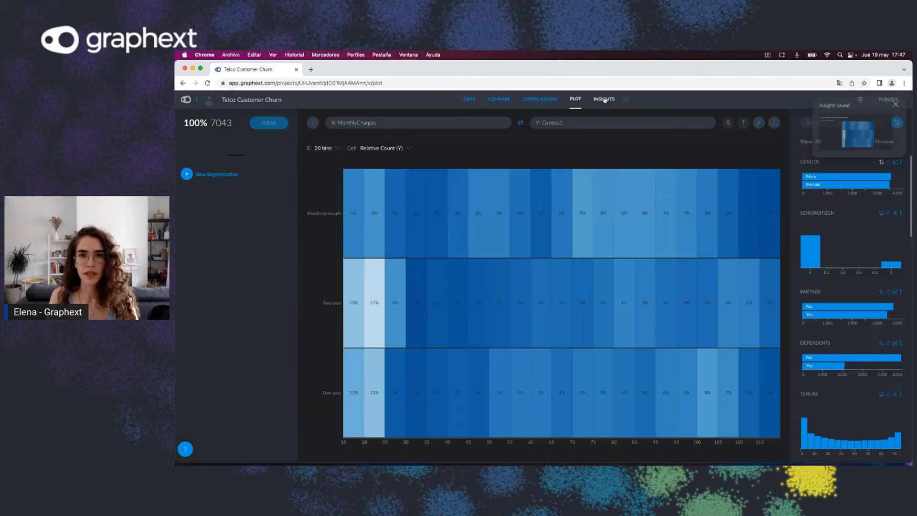
Step: Switch through the Insights, Compare and Data views to review the project
{"action": "left_click", "coordinate": [603, 99]}
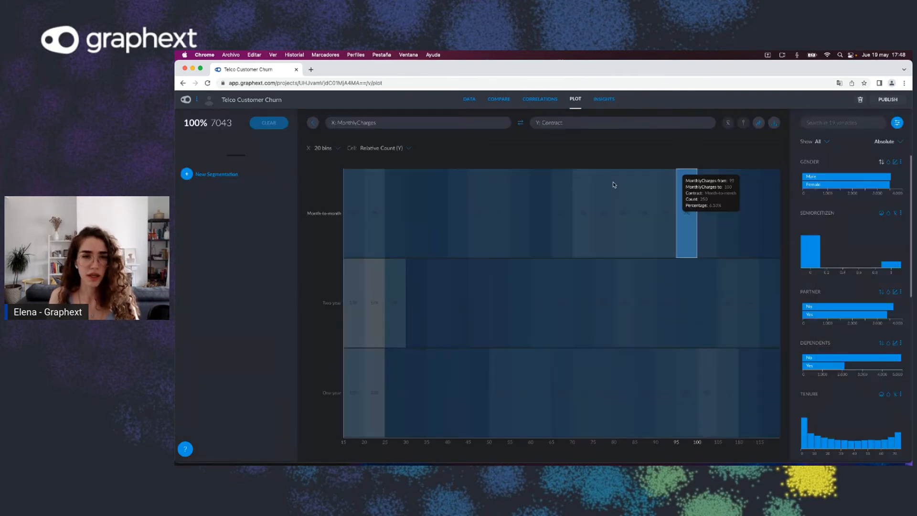
{"action": "left_click", "coordinate": [500, 102]}
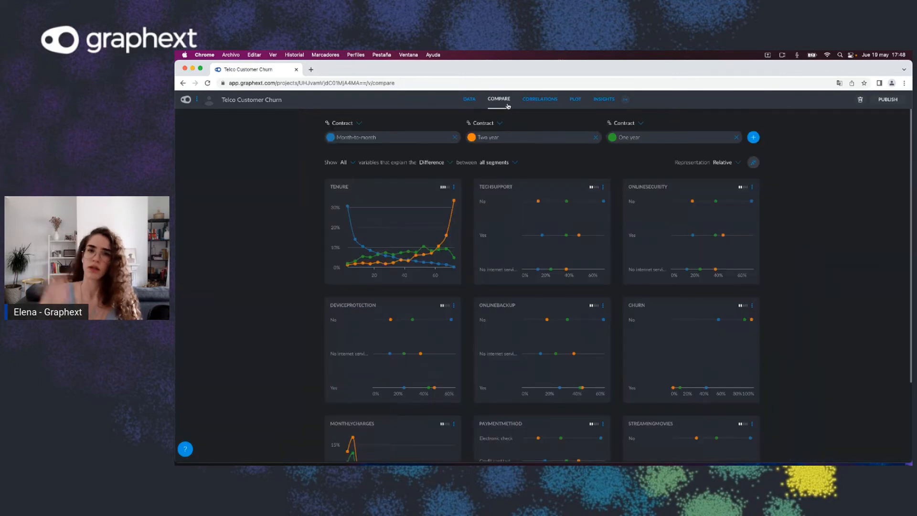
{"action": "left_click", "coordinate": [475, 102]}
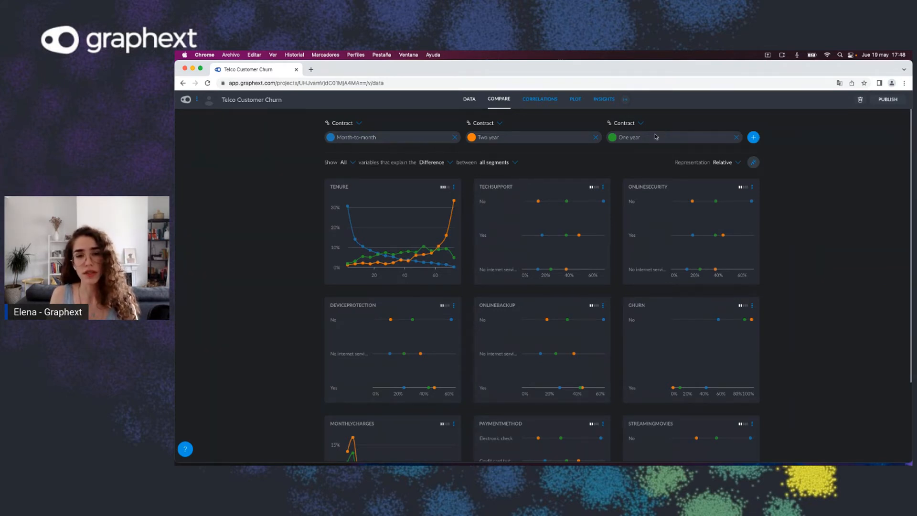
{"action": "left_click", "coordinate": [473, 103]}
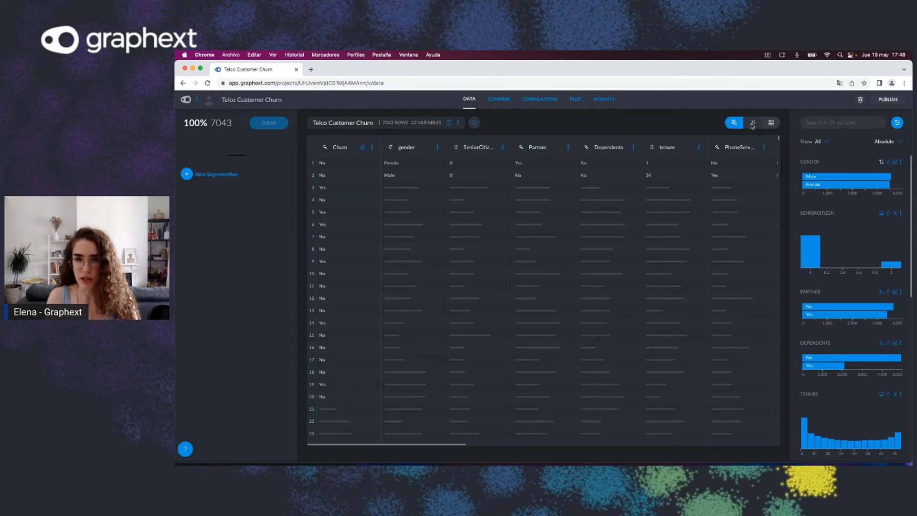
Step: Start a new Models analysis of the Cluster type on the dataset
{"action": "left_click", "coordinate": [752, 124]}
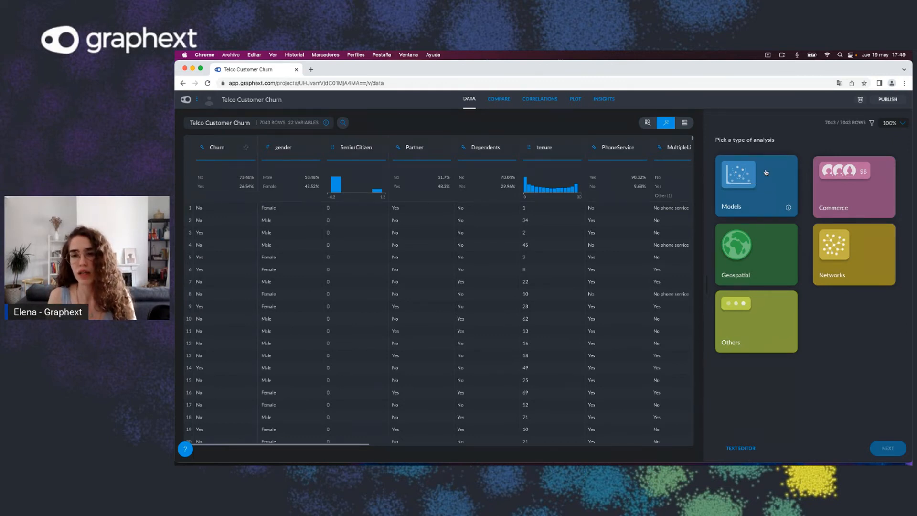
{"action": "left_click", "coordinate": [779, 208]}
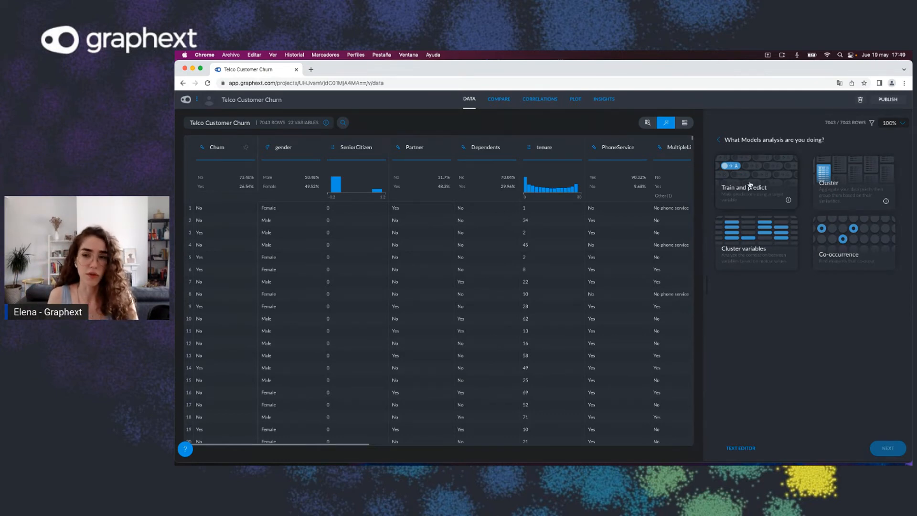
{"action": "left_click", "coordinate": [850, 174]}
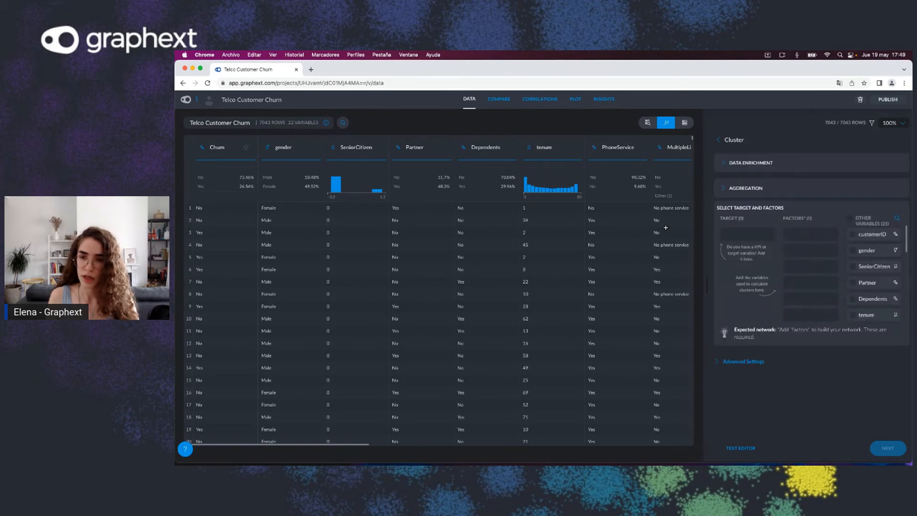
Step: Add gender, SeniorCitizen, Partner, tenure, Contract and Churn as cluster factors and continue
{"action": "left_click", "coordinate": [853, 250]}
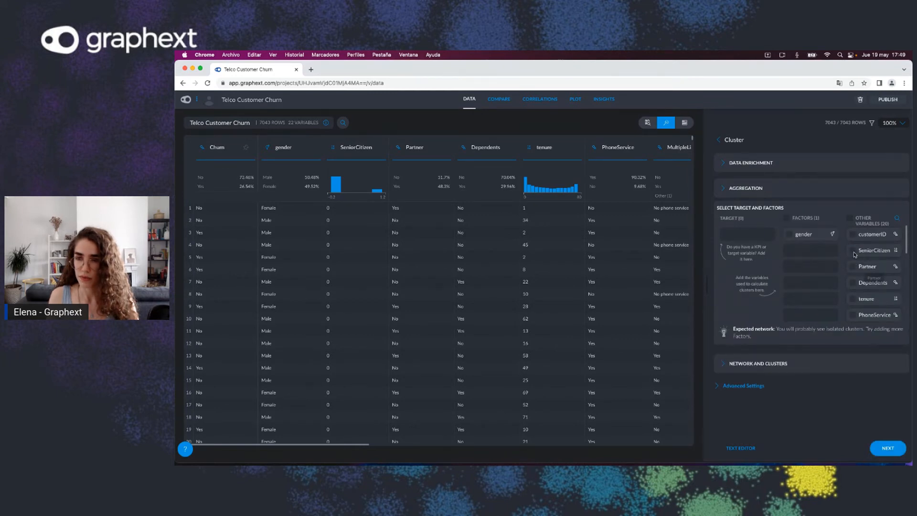
{"action": "left_click", "coordinate": [854, 251]}
{"action": "left_click", "coordinate": [853, 266]}
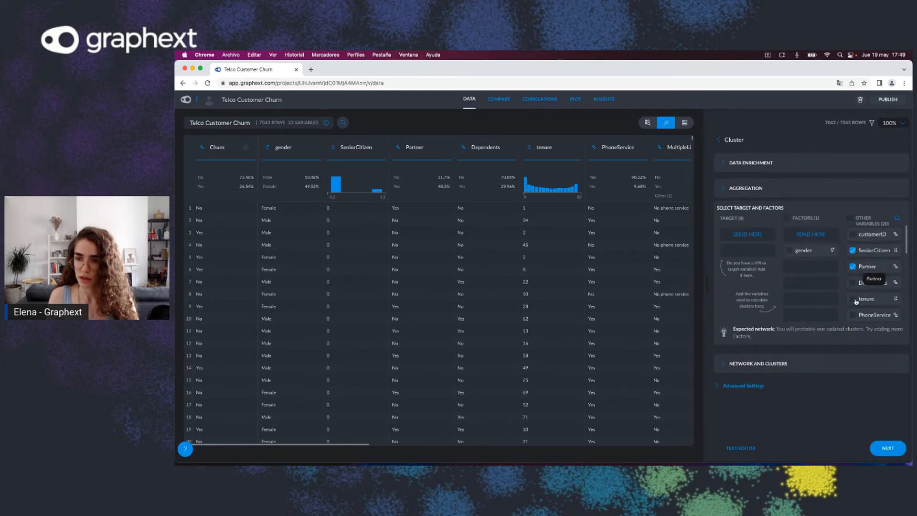
{"action": "left_click", "coordinate": [854, 298]}
{"action": "scroll", "coordinate": [872, 310], "scroll_direction": "down", "scroll_amount": 5}
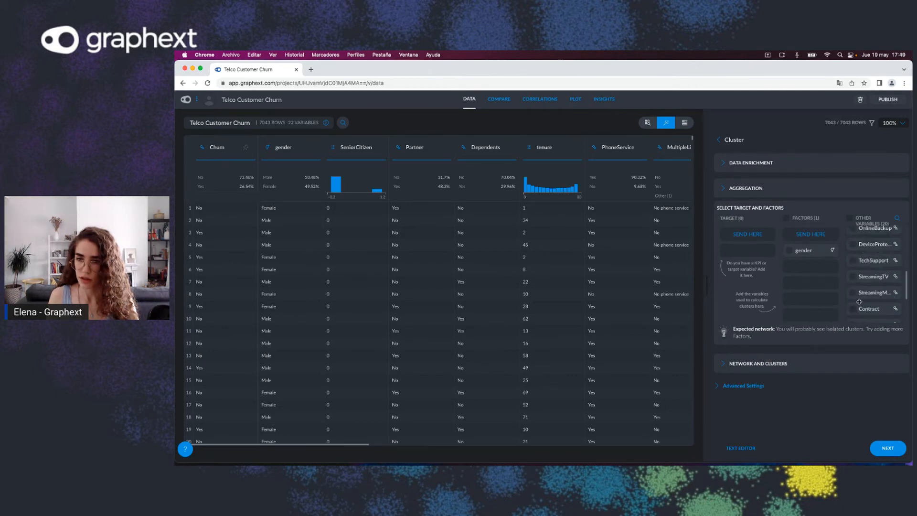
{"action": "left_click", "coordinate": [853, 309]}
{"action": "scroll", "coordinate": [869, 296], "scroll_direction": "down", "scroll_amount": 3}
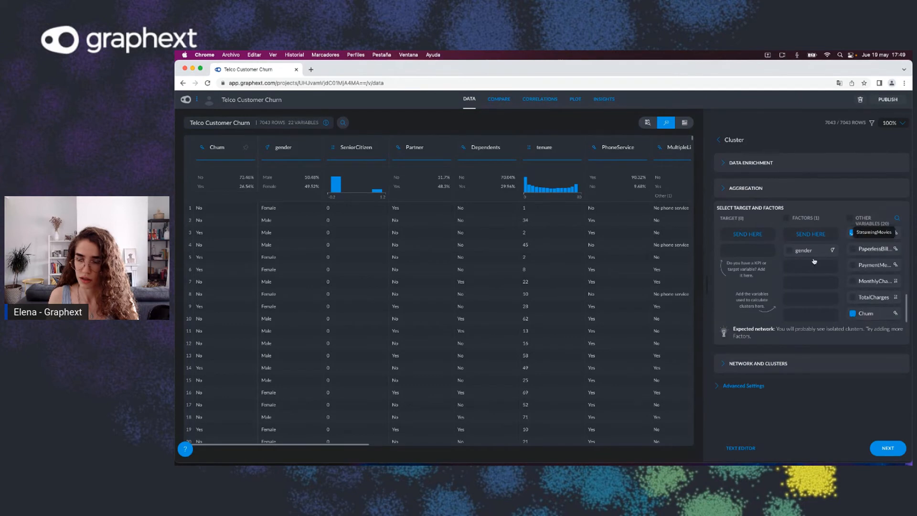
{"action": "left_click", "coordinate": [814, 235]}
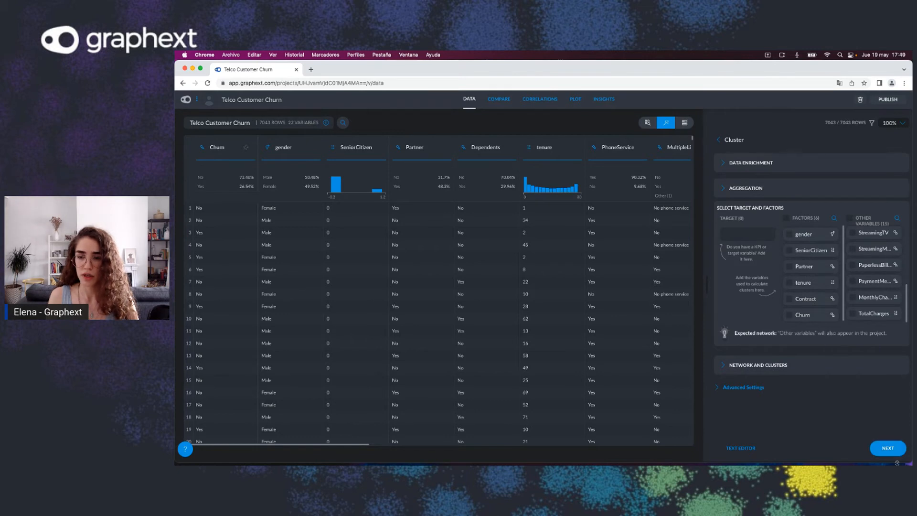
{"action": "left_click", "coordinate": [883, 449]}
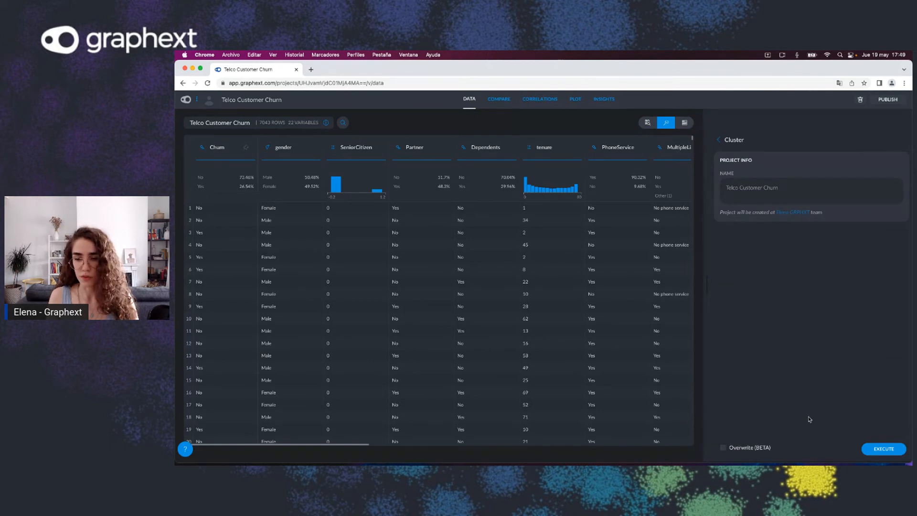
Step: Enable Overwrite, disable Backup and execute the cluster analysis
{"action": "left_click", "coordinate": [723, 448]}
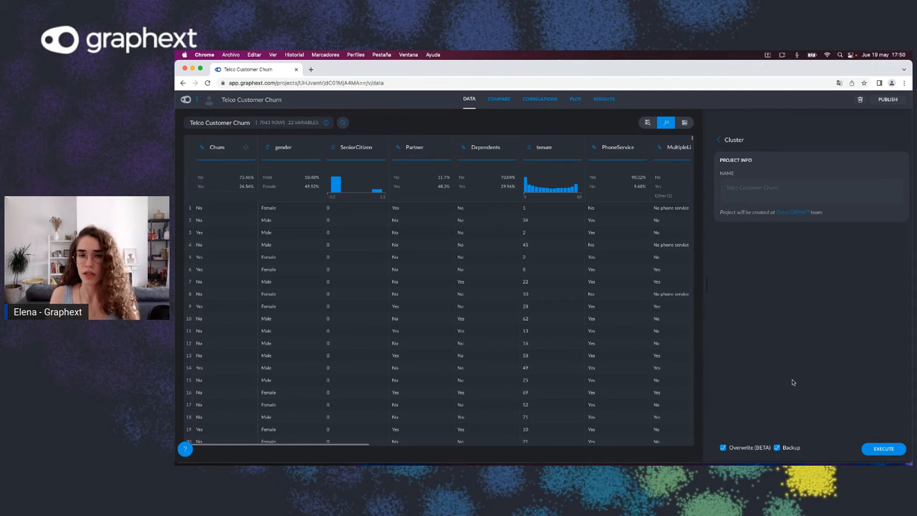
{"action": "left_click", "coordinate": [777, 448]}
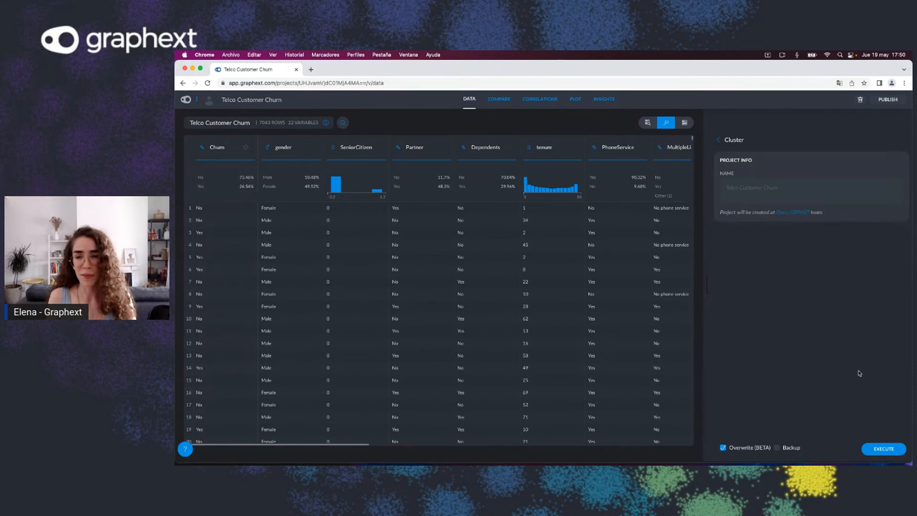
{"action": "left_click", "coordinate": [891, 455]}
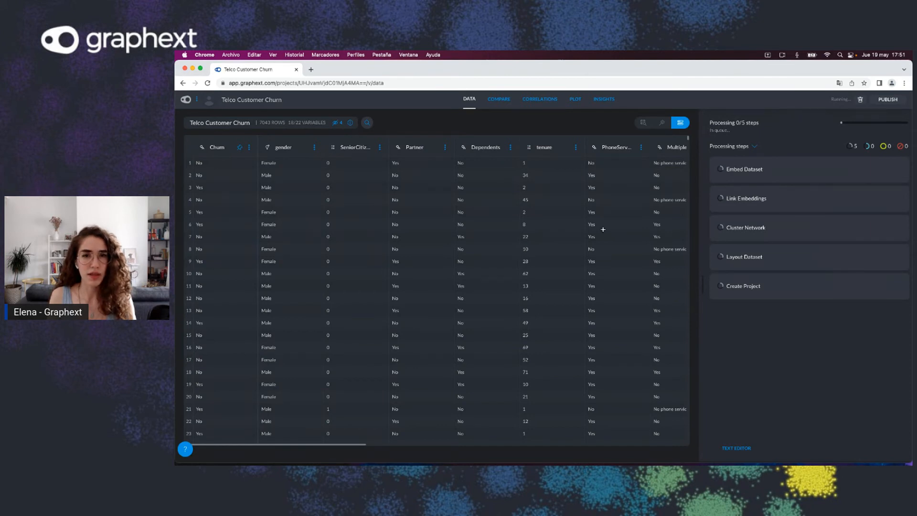
Step: Return to the projects list, open the Telco Customer Churn cluster project and keep waiting for it to load
{"action": "left_click", "coordinate": [186, 103]}
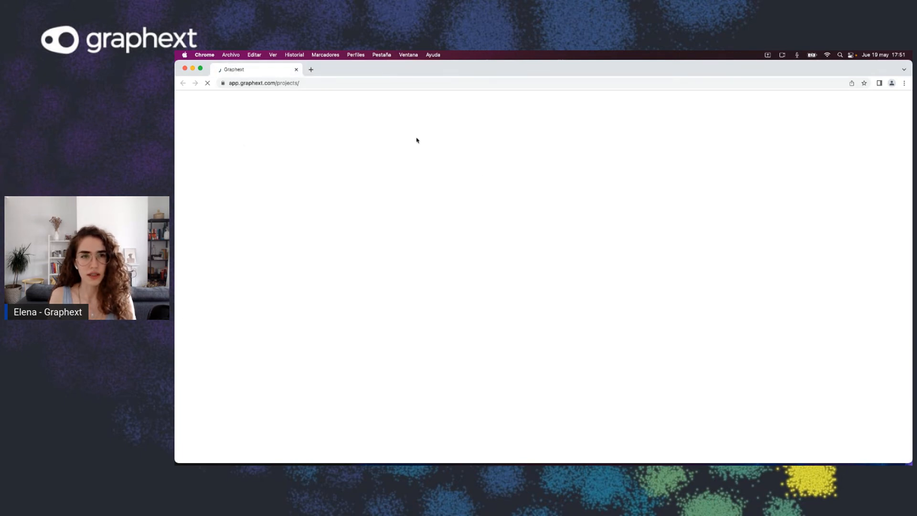
{"action": "left_click", "coordinate": [310, 84]}
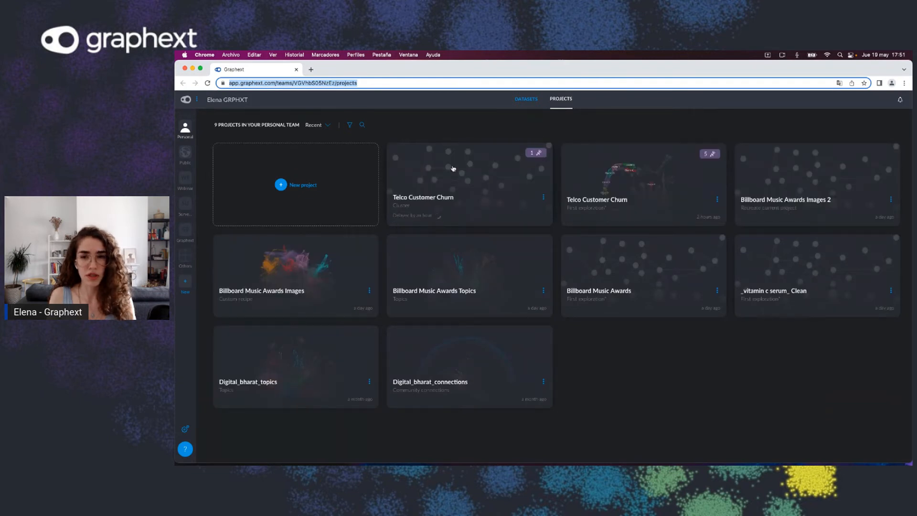
{"action": "left_click", "coordinate": [612, 177]}
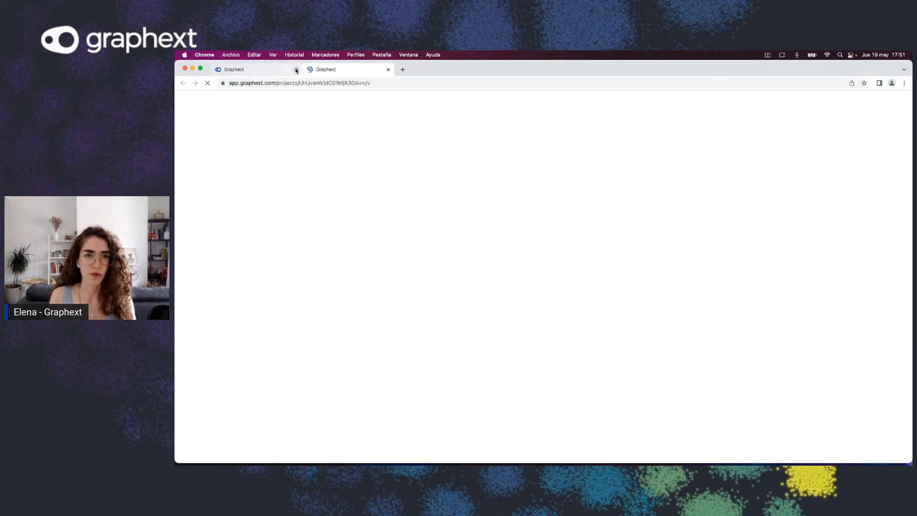
{"action": "left_click", "coordinate": [296, 70]}
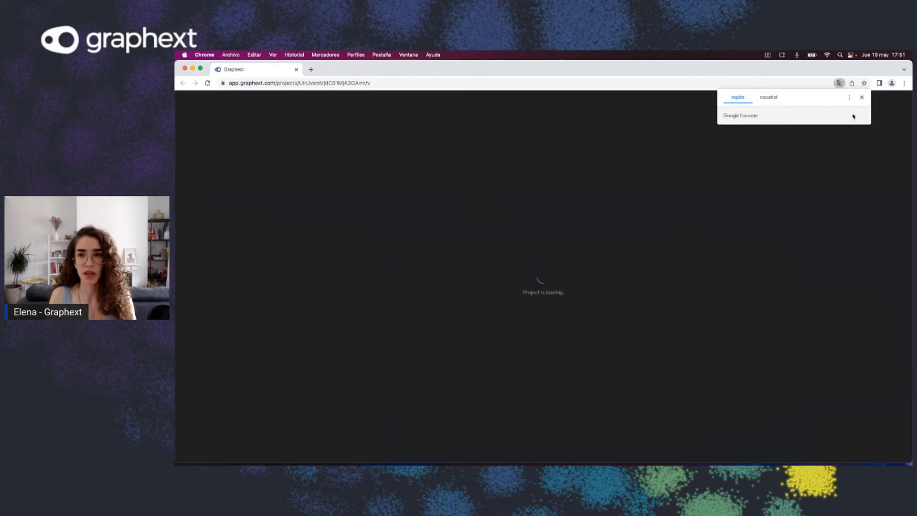
{"action": "left_click", "coordinate": [862, 98]}
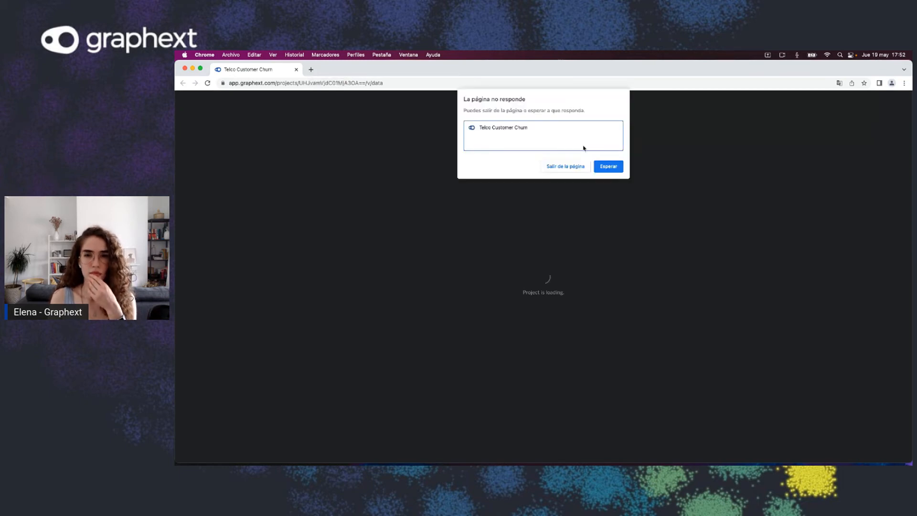
{"action": "left_click", "coordinate": [609, 168]}
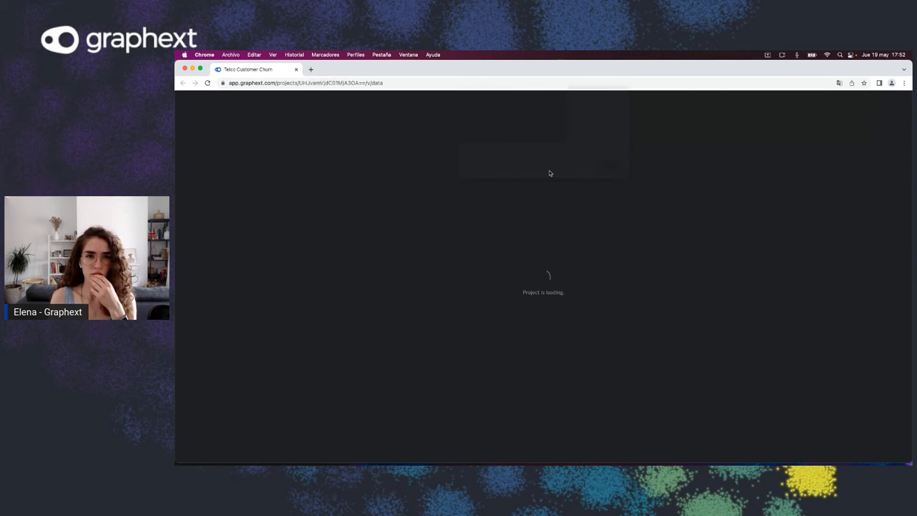
Step: Reload the project and open the Graph view of the cluster network
{"action": "left_click", "coordinate": [207, 83]}
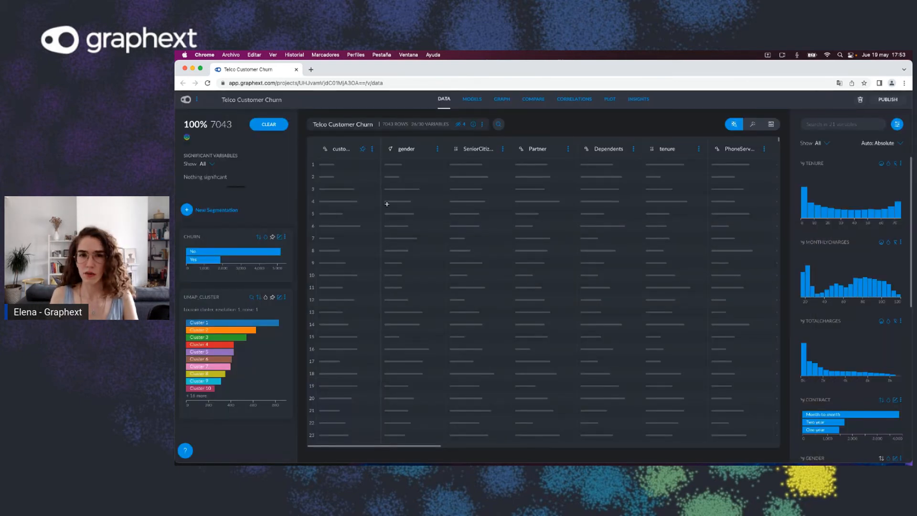
{"action": "left_click", "coordinate": [506, 102]}
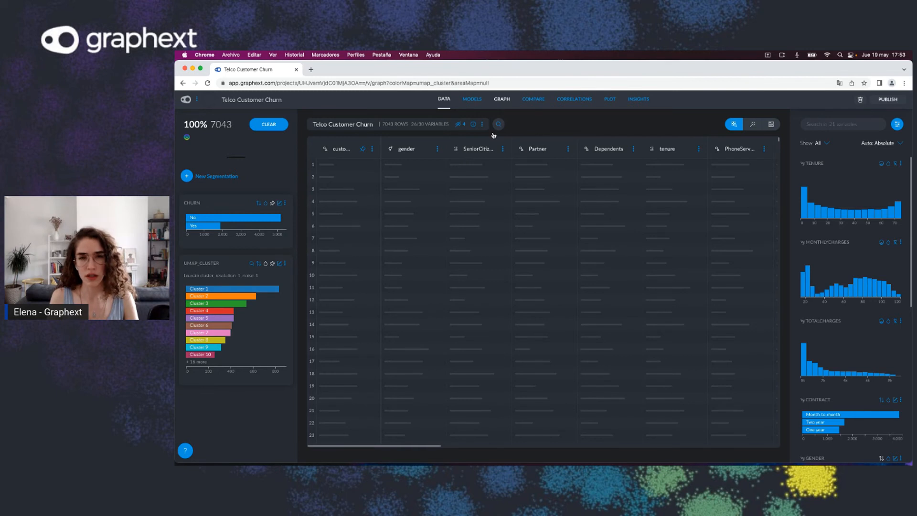
{"action": "left_click", "coordinate": [502, 101]}
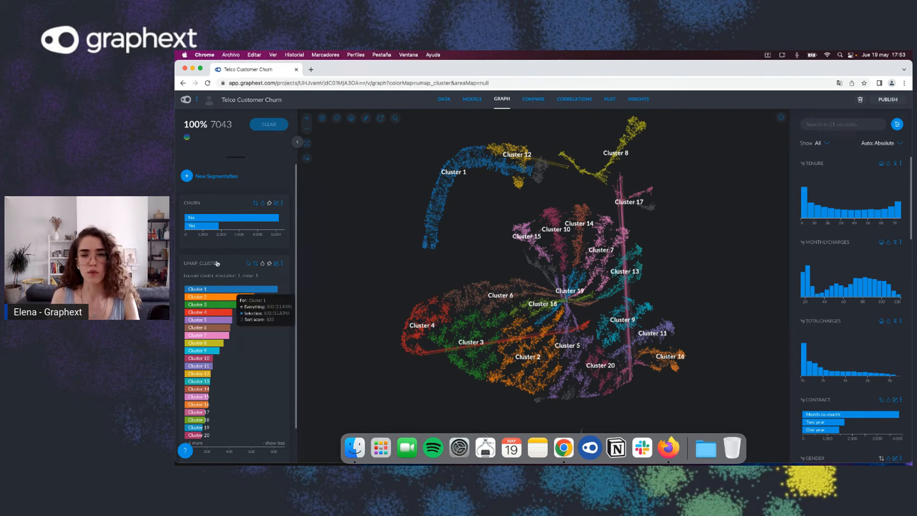
Step: Select Cluster 1 and review its significant variables InternetService, OnlineSecurity and OnlineBackup in the graph
{"action": "left_click", "coordinate": [226, 289]}
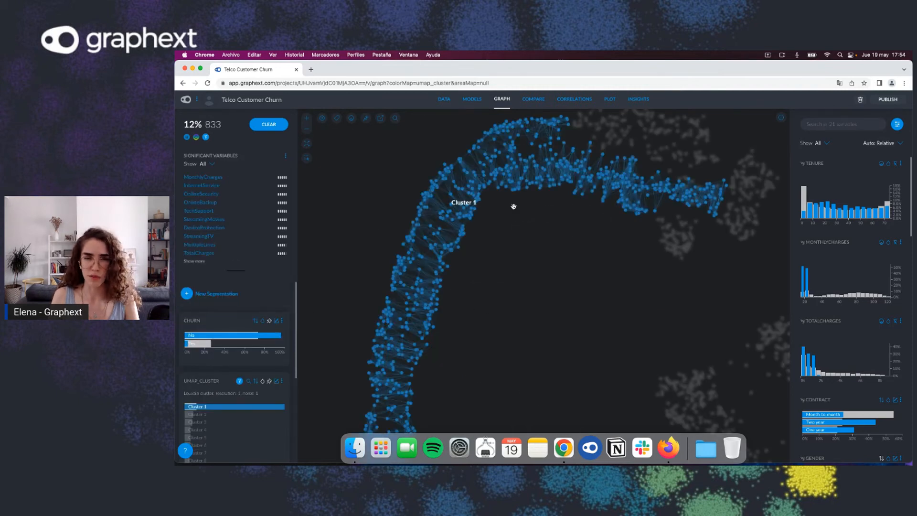
{"action": "scroll", "coordinate": [514, 282], "scroll_direction": "down", "scroll_amount": 3}
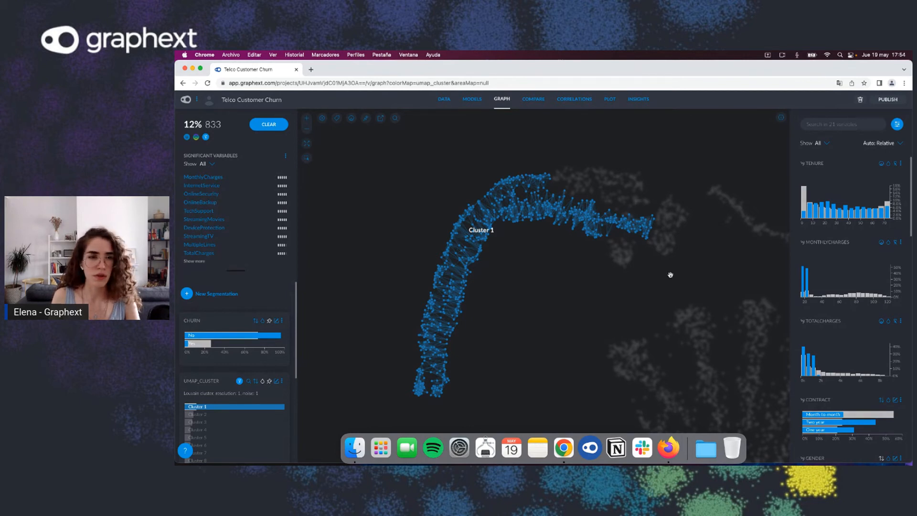
{"action": "scroll", "coordinate": [864, 199], "scroll_direction": "down", "scroll_amount": 2}
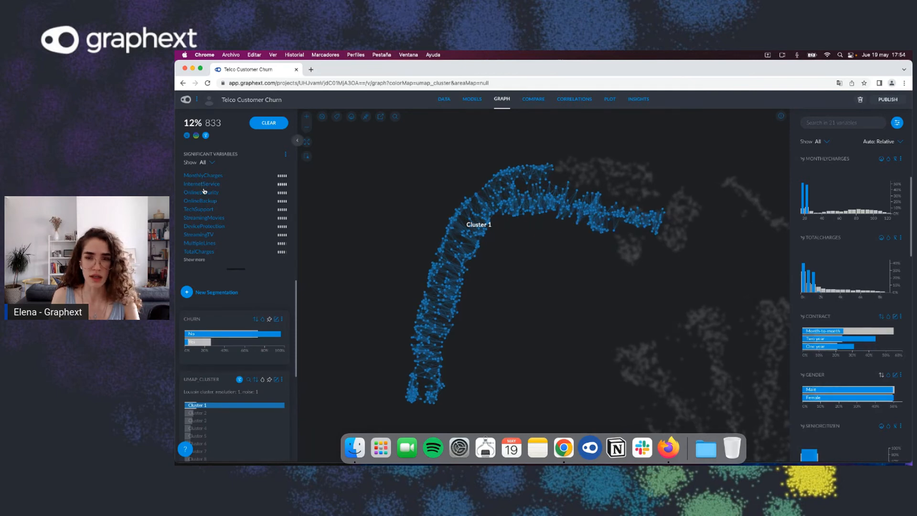
{"action": "left_click", "coordinate": [207, 184]}
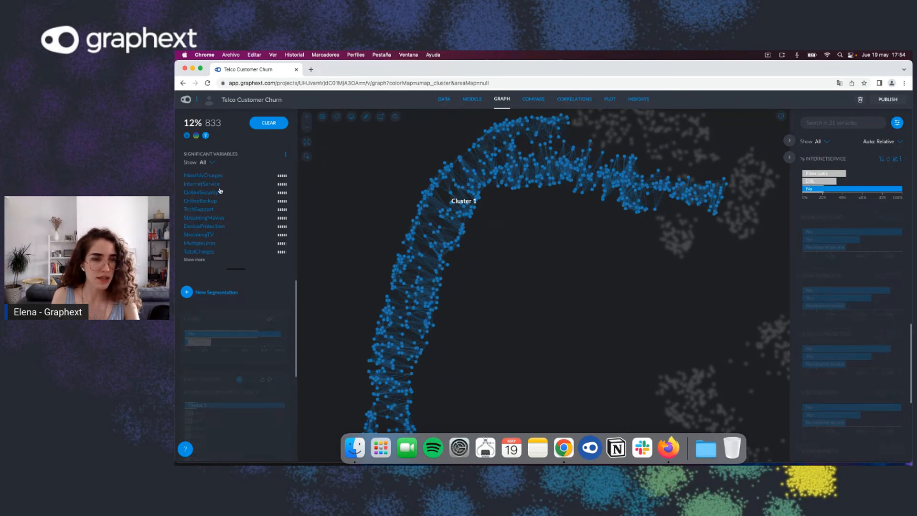
{"action": "left_click", "coordinate": [203, 193]}
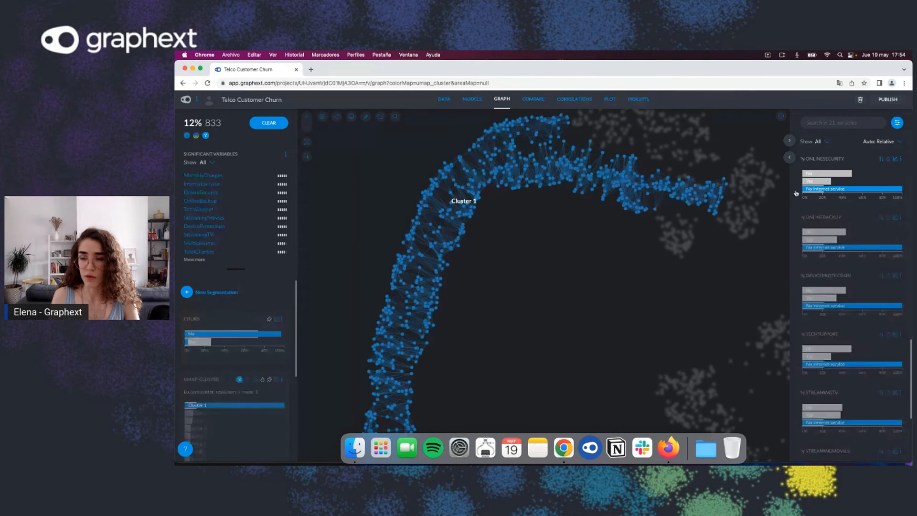
{"action": "left_click", "coordinate": [208, 201]}
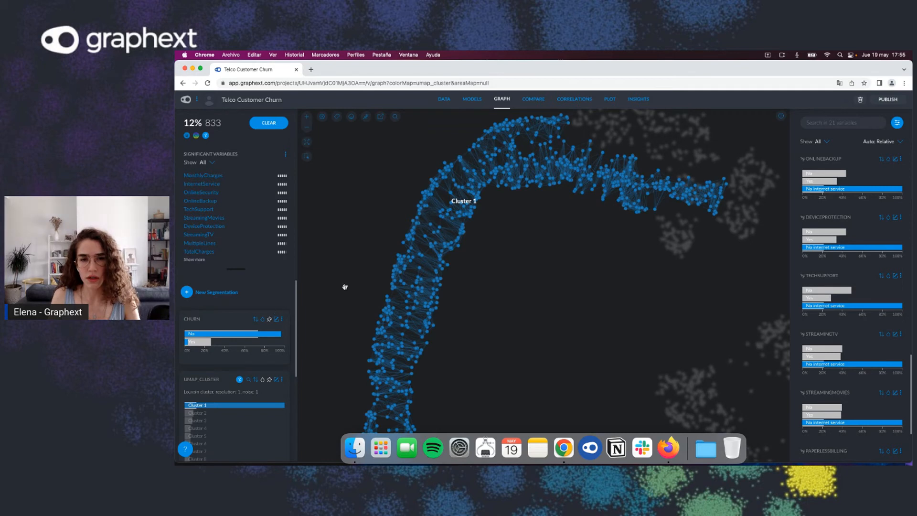
{"action": "scroll", "coordinate": [344, 288], "scroll_direction": "down", "scroll_amount": 3}
{"action": "left_click_drag", "start_coordinate": [339, 286], "coordinate": [371, 258]}
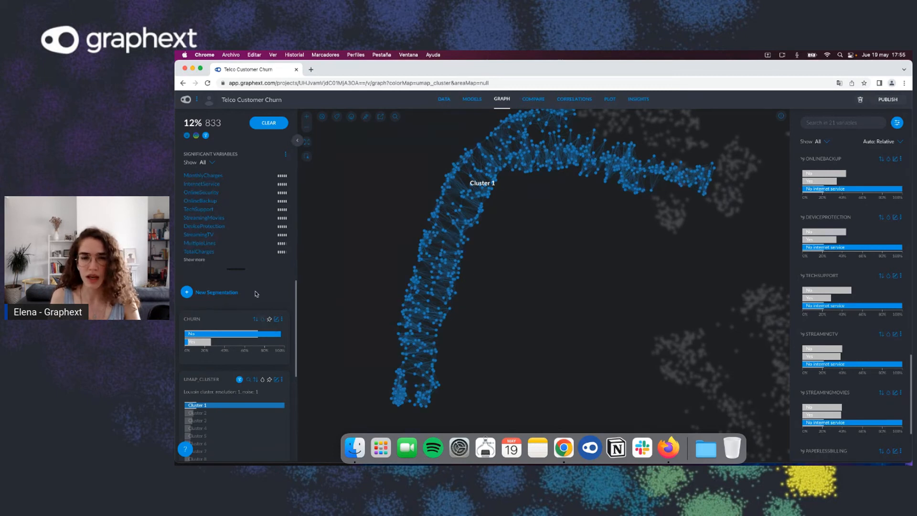
{"action": "left_click_drag", "start_coordinate": [308, 284], "coordinate": [314, 294]}
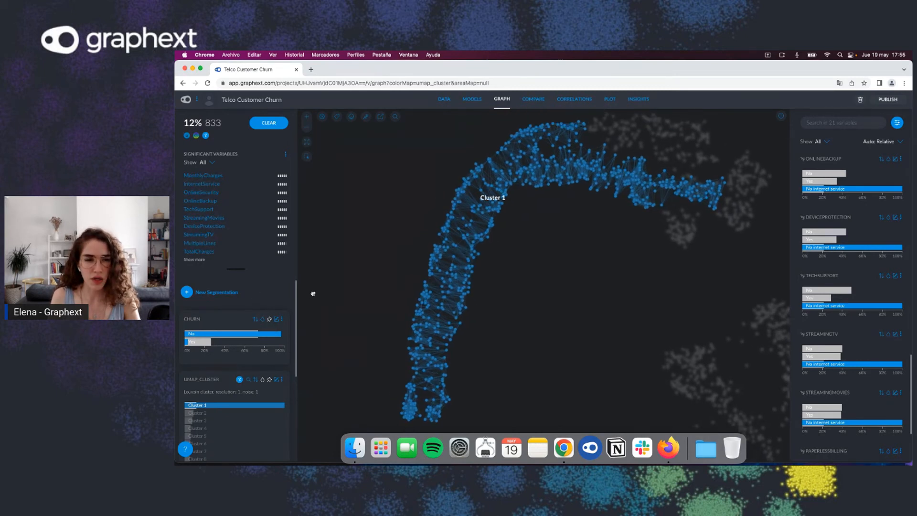
Step: Create an automatic segmentation of the selection named cluster one groups
{"action": "left_click", "coordinate": [221, 295]}
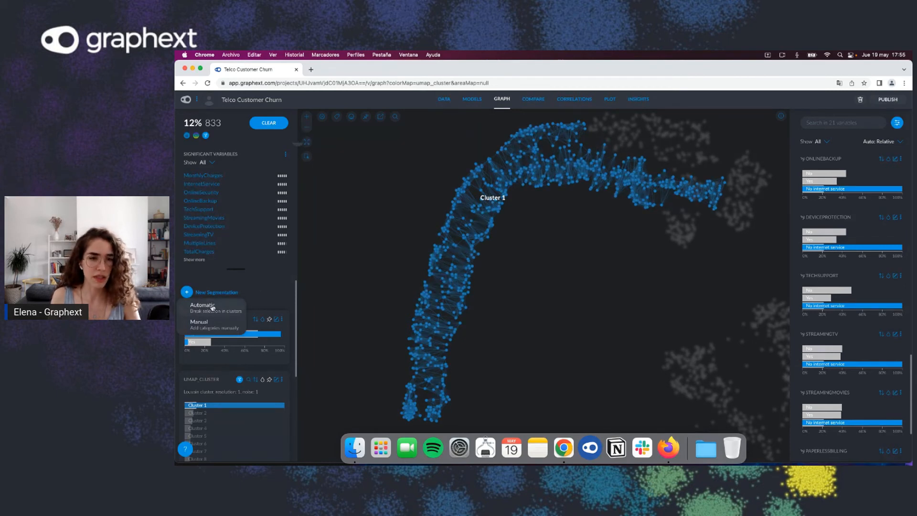
{"action": "left_click", "coordinate": [207, 311]}
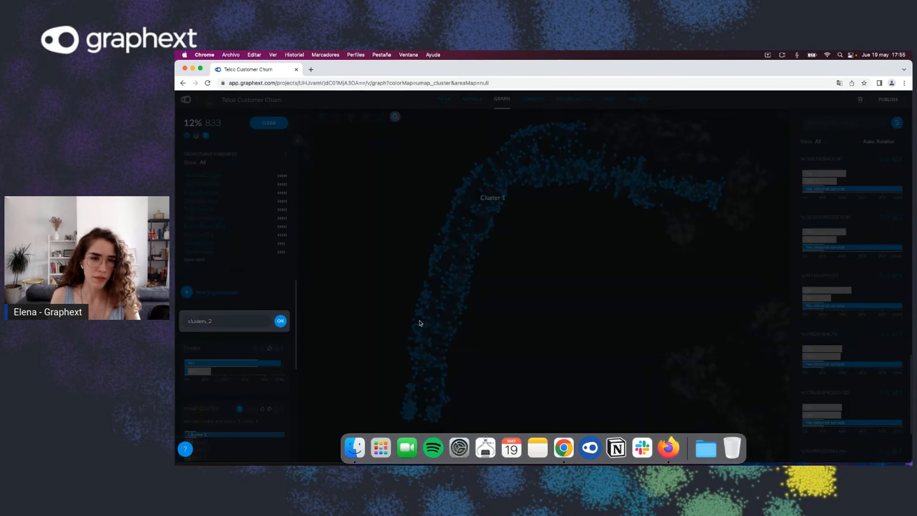
{"action": "triple_click", "coordinate": [210, 318]}
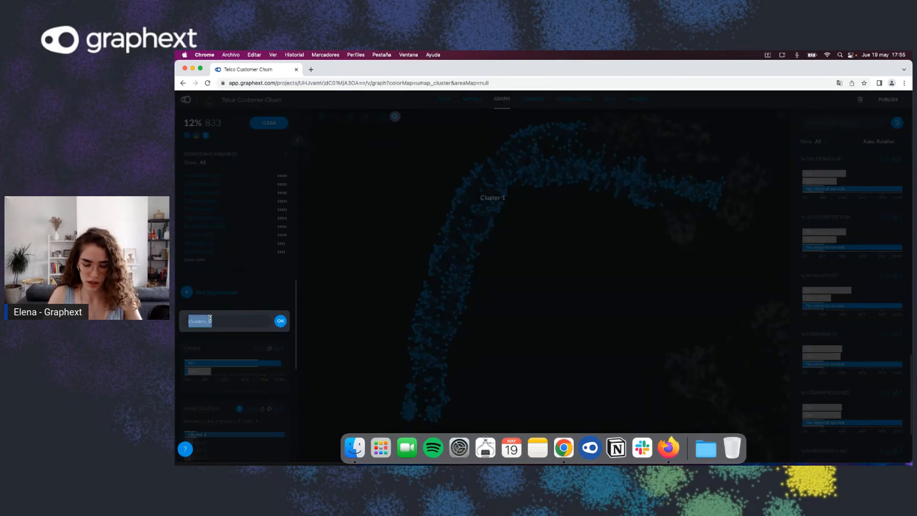
{"action": "type", "text": "cluster on"}
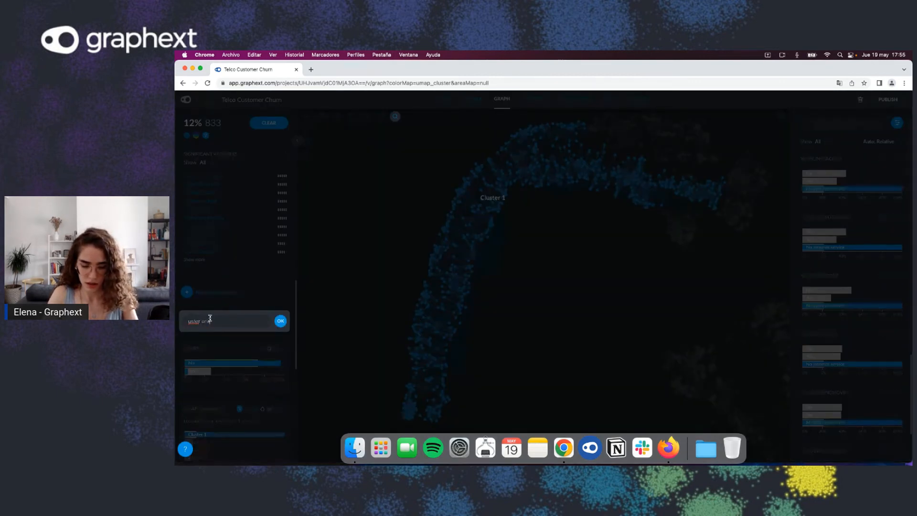
{"action": "type", "text": "e groups"}
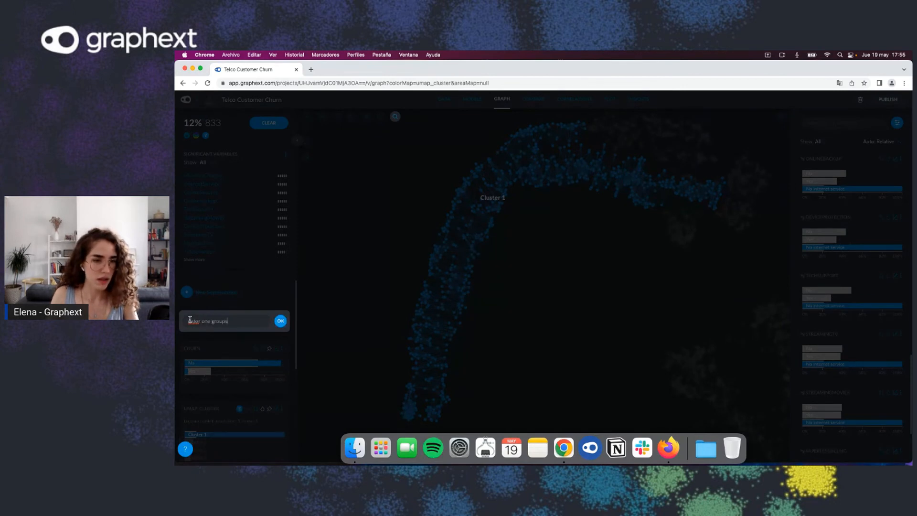
{"action": "left_click", "coordinate": [190, 320]}
{"action": "type", "text": "cl"}
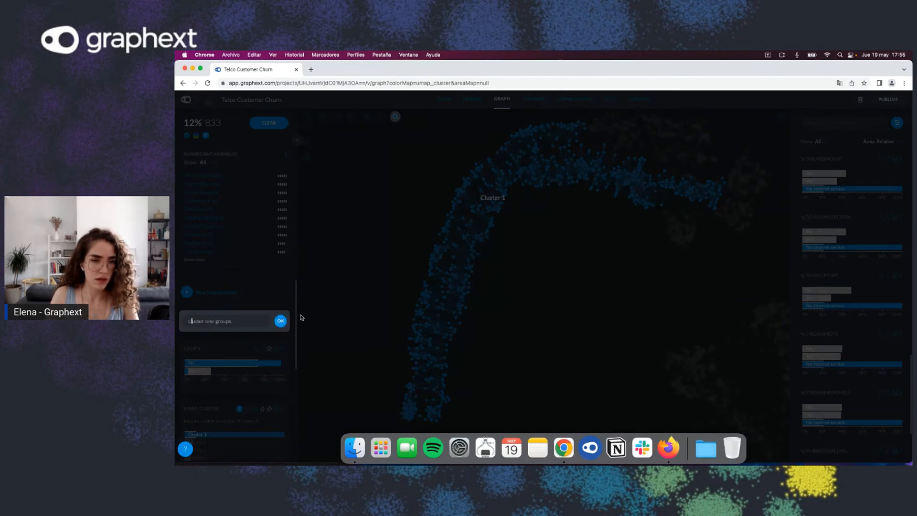
{"action": "left_click", "coordinate": [281, 322]}
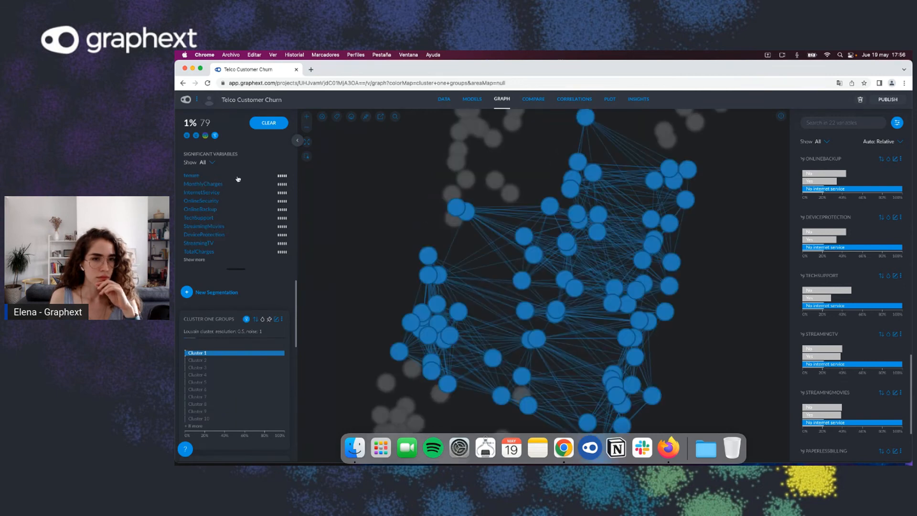
Step: Expand the significant variables list, then clear the segmentation filter and the Cluster 1 selection
{"action": "left_click", "coordinate": [193, 260]}
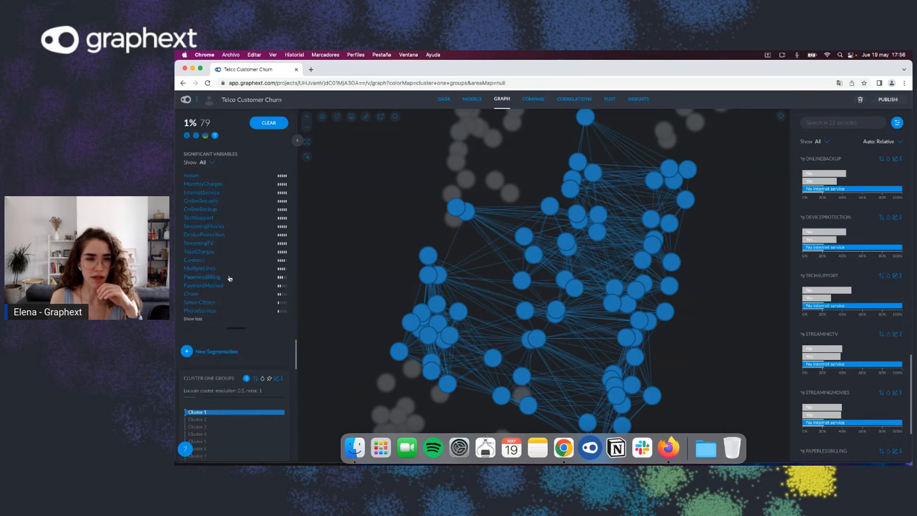
{"action": "scroll", "coordinate": [372, 280], "scroll_direction": "down", "scroll_amount": 5}
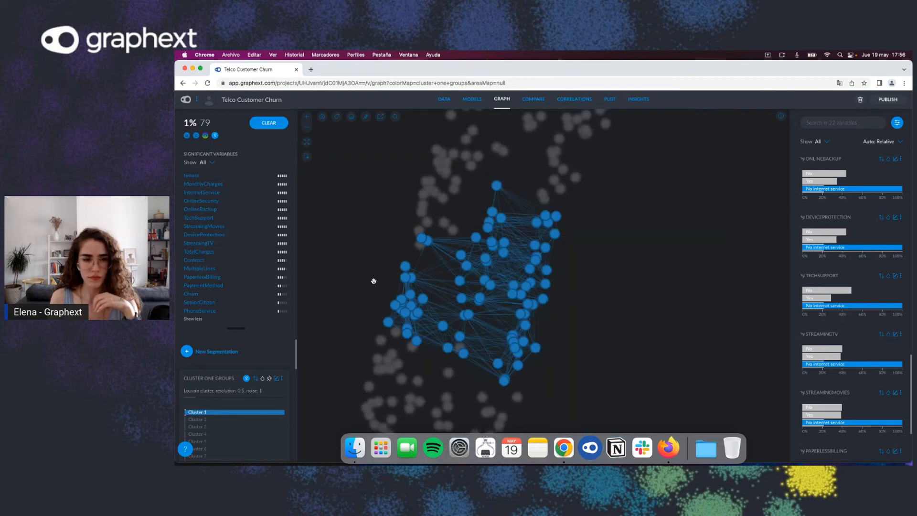
{"action": "left_click", "coordinate": [247, 380]}
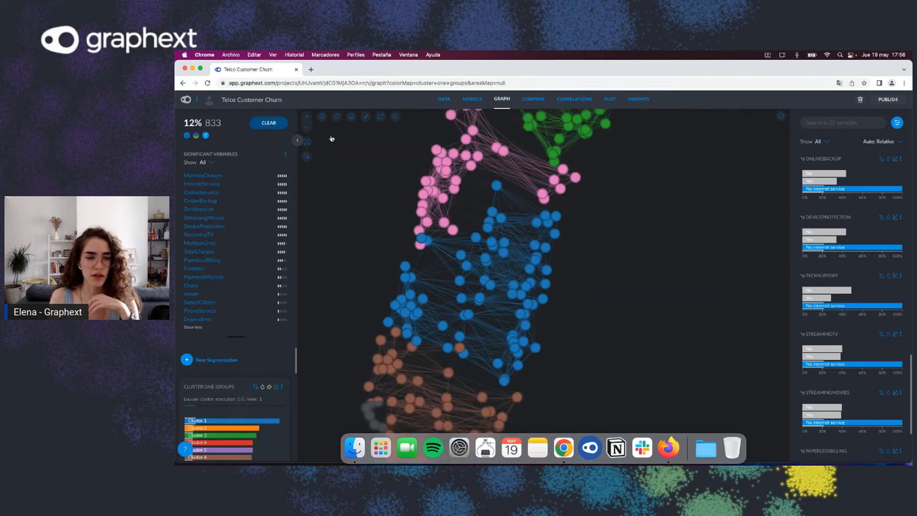
{"action": "left_click", "coordinate": [284, 388]}
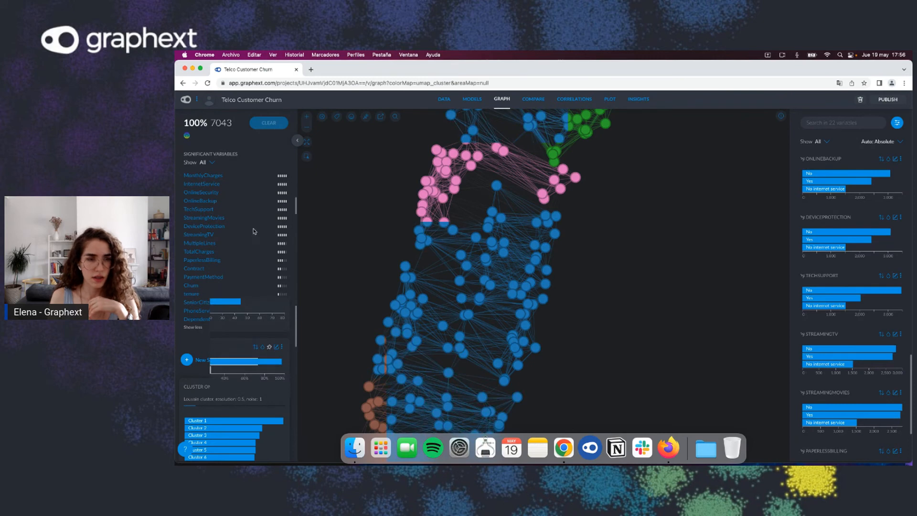
Step: Remove the cluster one groups segmentation and its dependent columns
{"action": "left_click", "coordinate": [281, 201]}
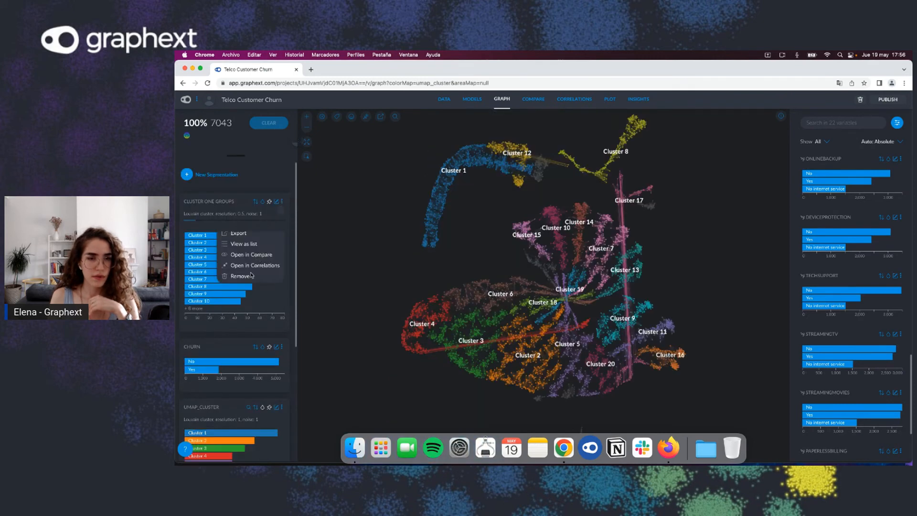
{"action": "left_click", "coordinate": [252, 275]}
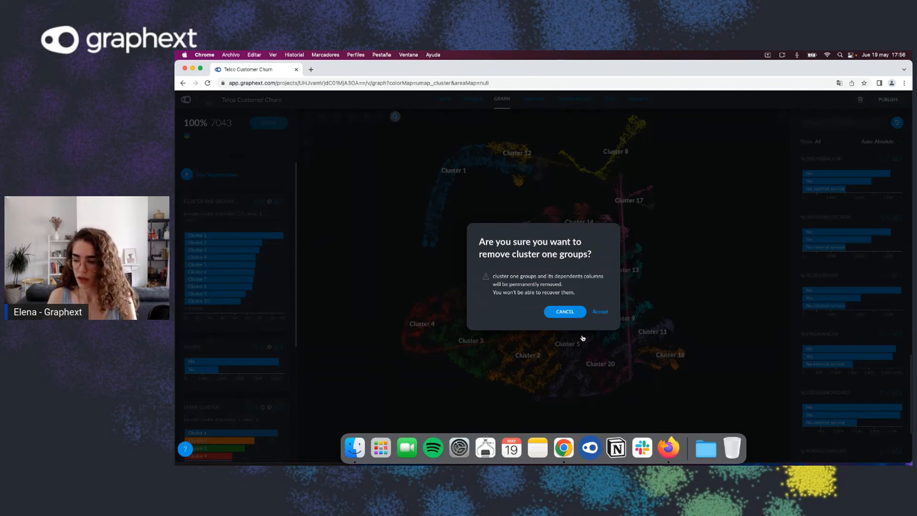
{"action": "left_click", "coordinate": [601, 311]}
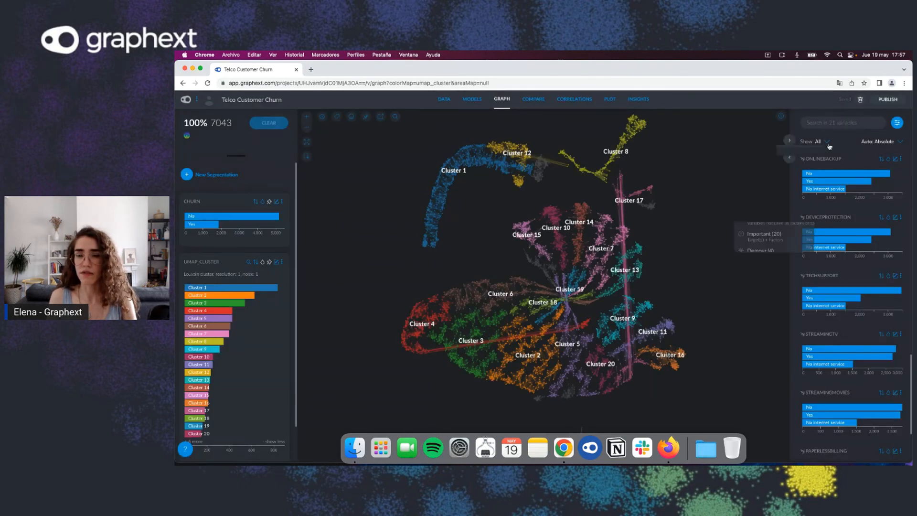
Step: Review the variable group options available for filtering the shown variables
{"action": "left_click", "coordinate": [827, 143]}
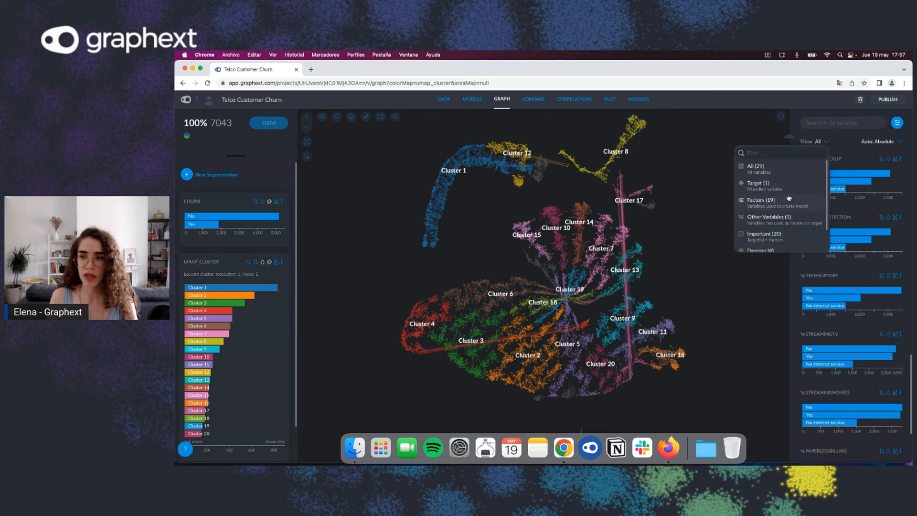
{"action": "scroll", "coordinate": [788, 205], "scroll_direction": "down", "scroll_amount": 1}
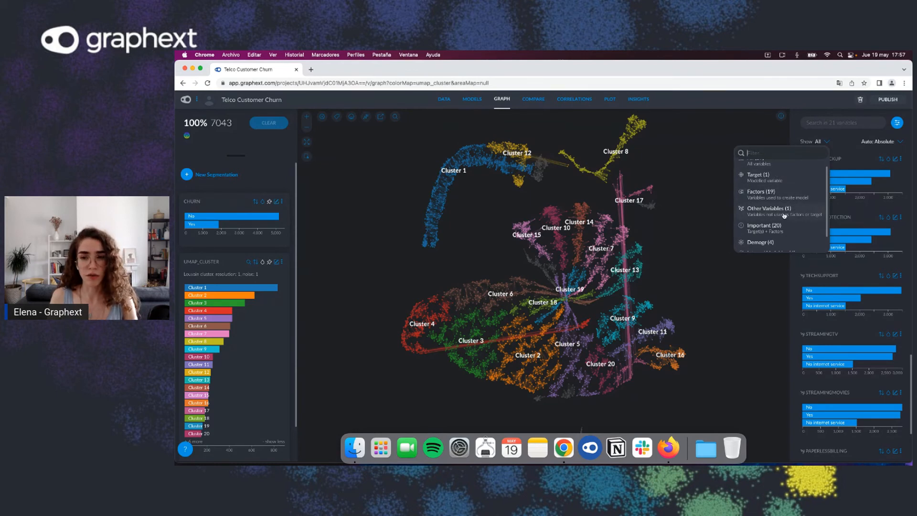
{"action": "scroll", "coordinate": [783, 211], "scroll_direction": "up", "scroll_amount": 1}
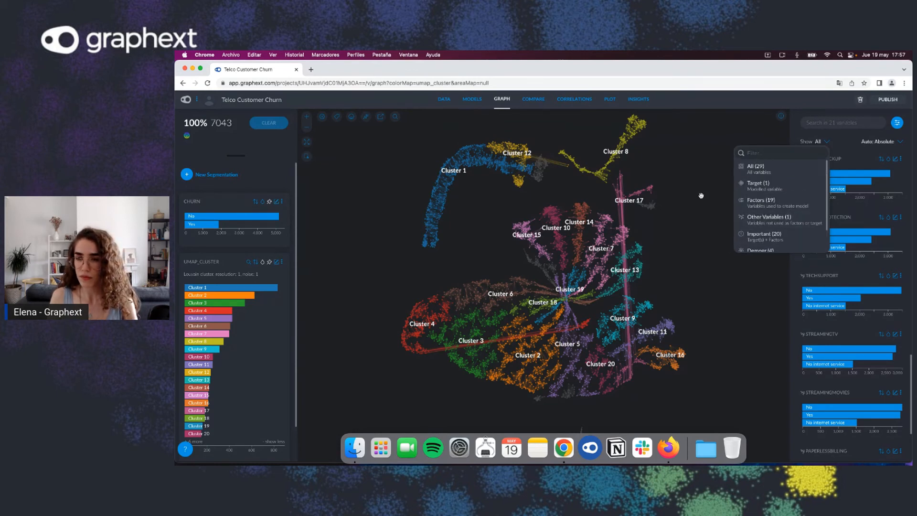
Step: Search the variables for InternetService and color the graph by it
{"action": "left_click", "coordinate": [836, 124]}
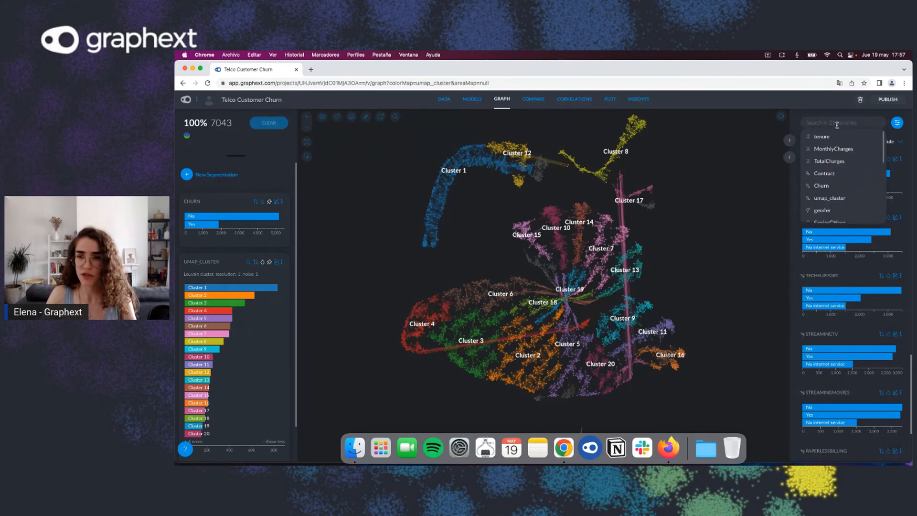
{"action": "type", "text": "inter"}
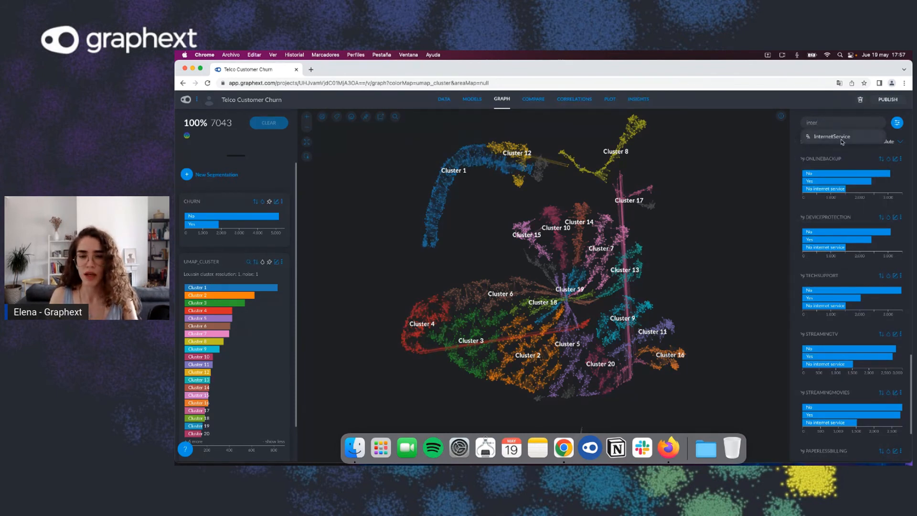
{"action": "left_click", "coordinate": [841, 138]}
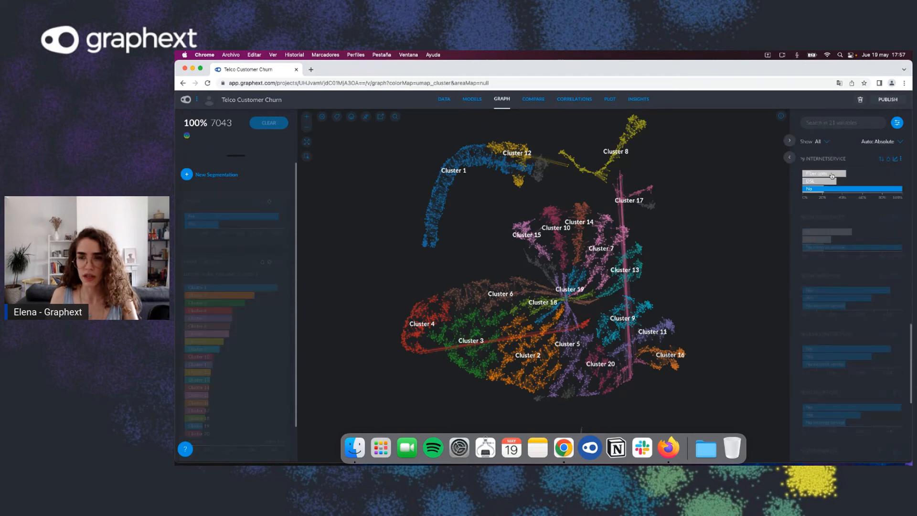
{"action": "left_click", "coordinate": [889, 160]}
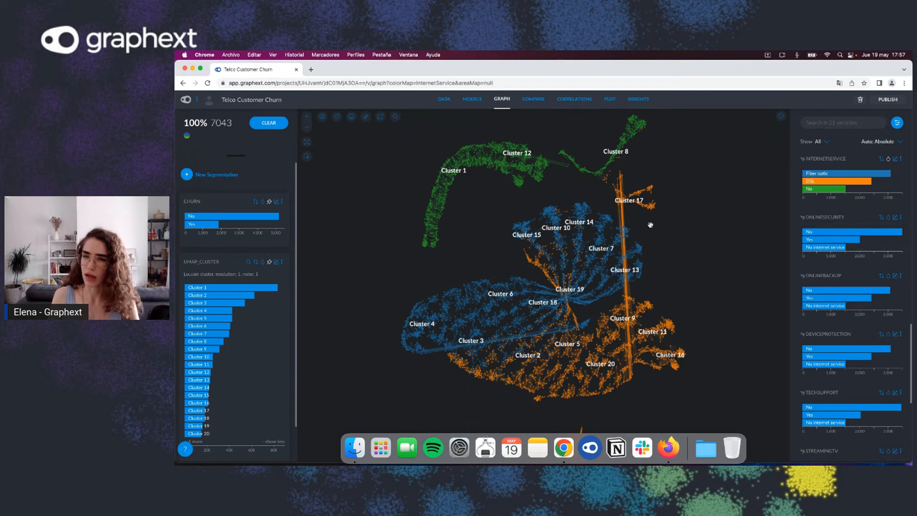
{"action": "mouse_move", "coordinate": [827, 176]}
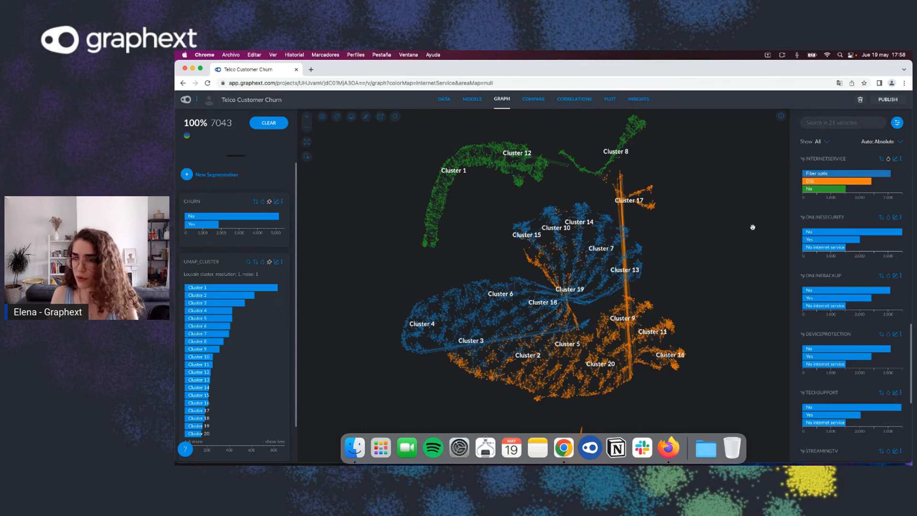
Step: Search the variables for TotalCharges and color the graph by it
{"action": "left_click", "coordinate": [840, 124]}
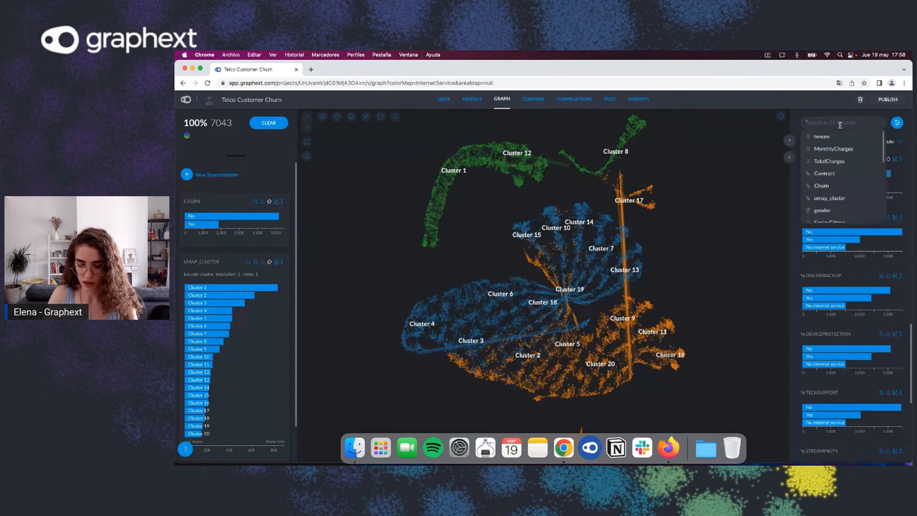
{"action": "type", "text": "total"}
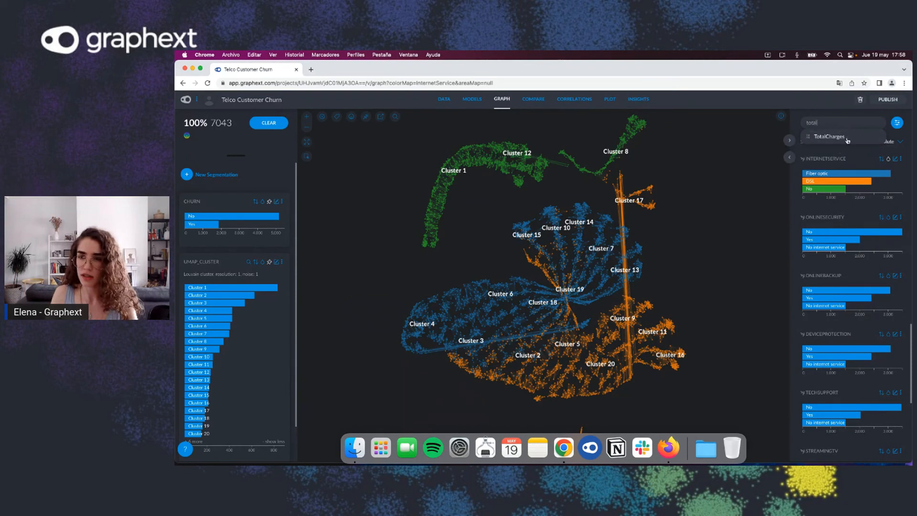
{"action": "left_click", "coordinate": [847, 139]}
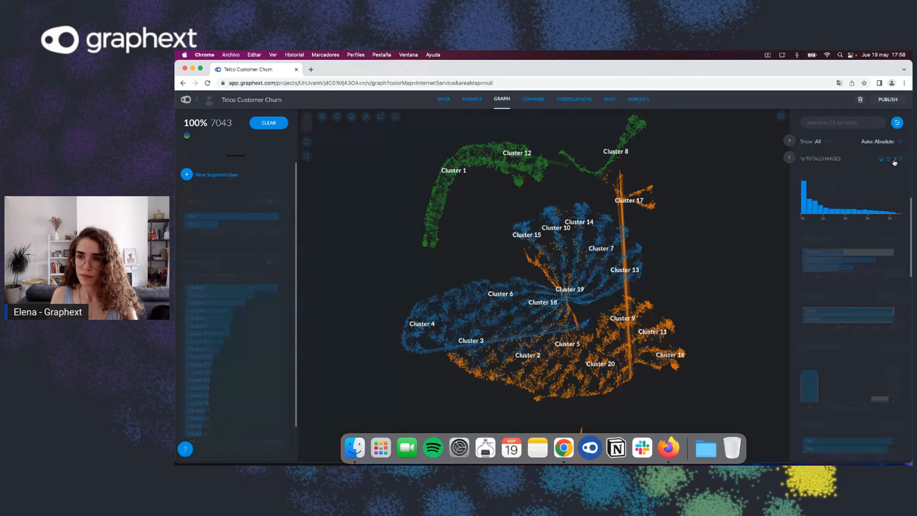
{"action": "left_click", "coordinate": [894, 161]}
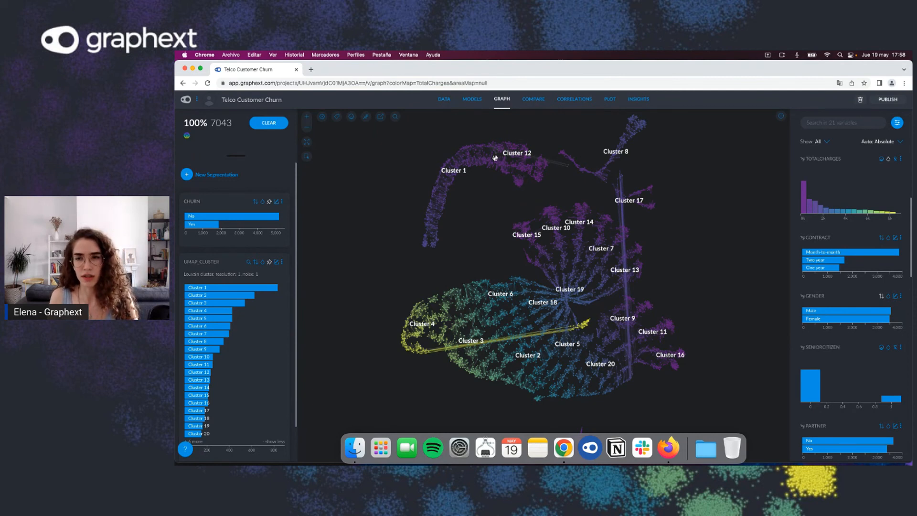
Step: Search the variables for InternetService to bring it to the top of the list
{"action": "left_click", "coordinate": [844, 121]}
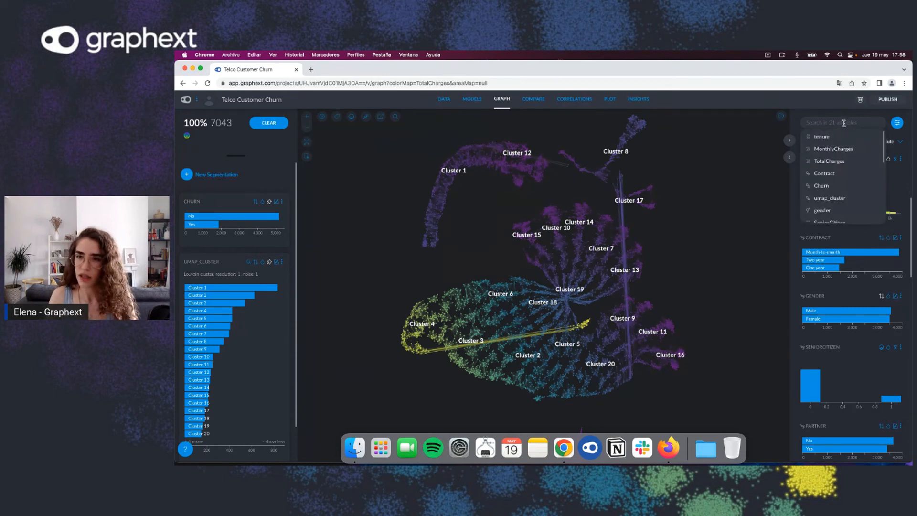
{"action": "type", "text": "inter"}
{"action": "key", "text": "Return"}
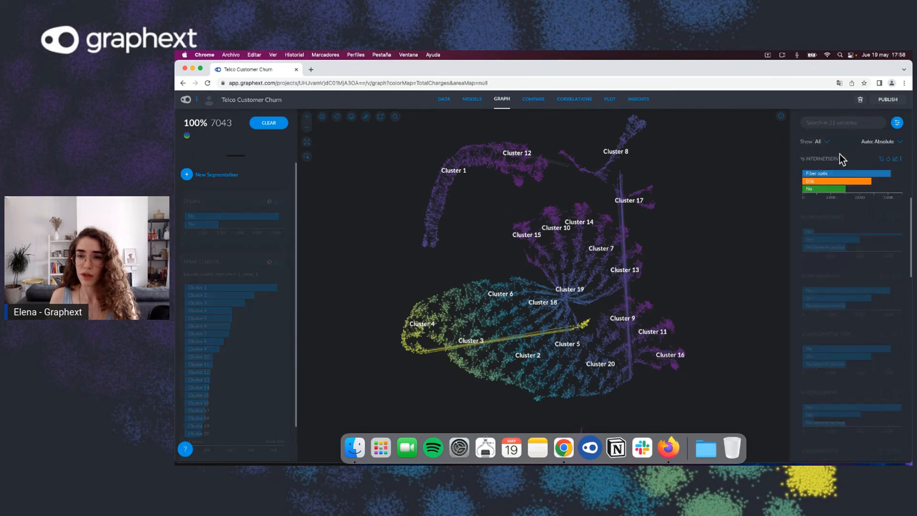
{"action": "mouse_move", "coordinate": [828, 196]}
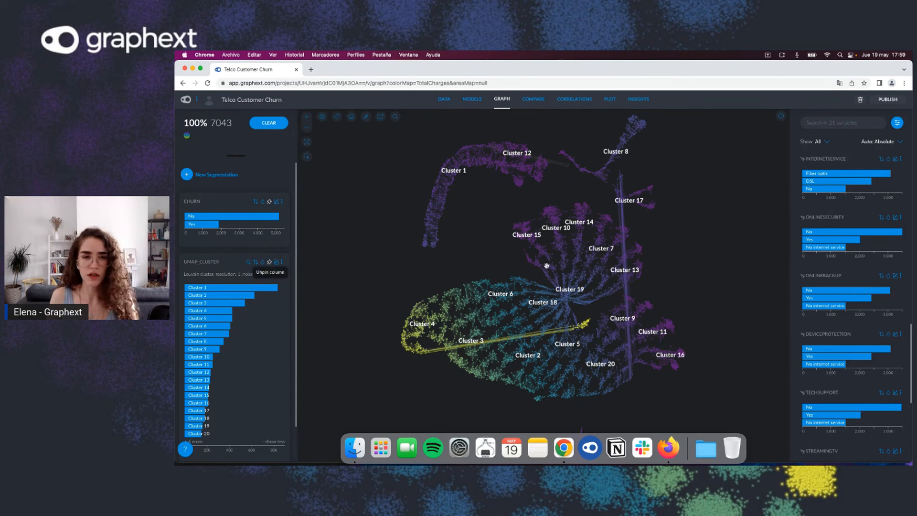
Step: Color the graph by Churn and select the customers who churned
{"action": "left_click", "coordinate": [263, 203]}
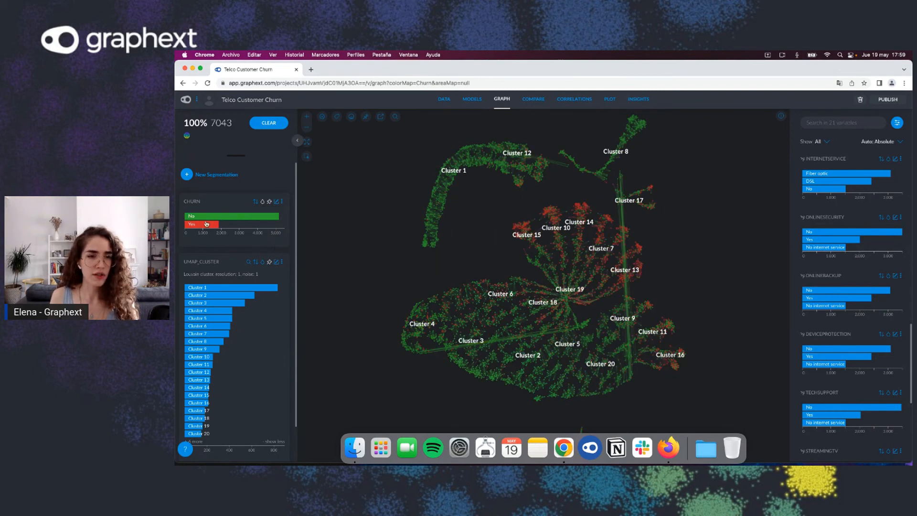
{"action": "mouse_move", "coordinate": [203, 228]}
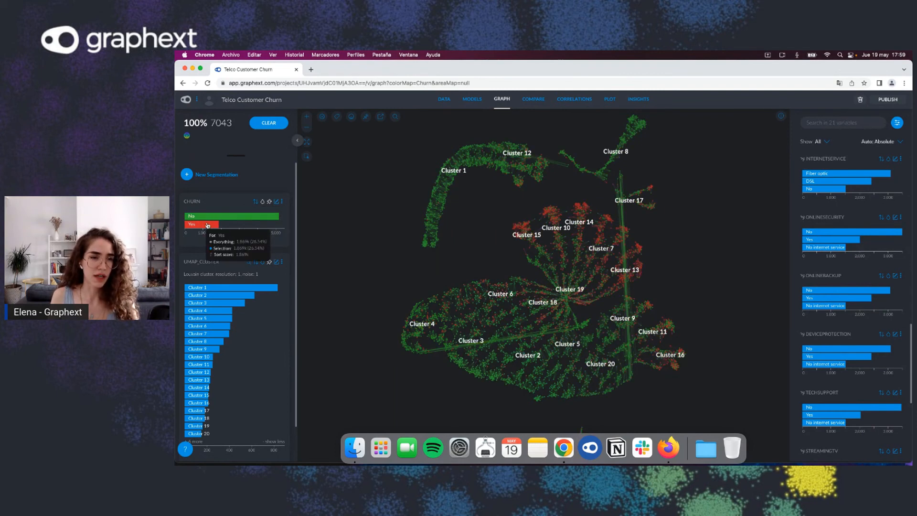
{"action": "left_click", "coordinate": [205, 225]}
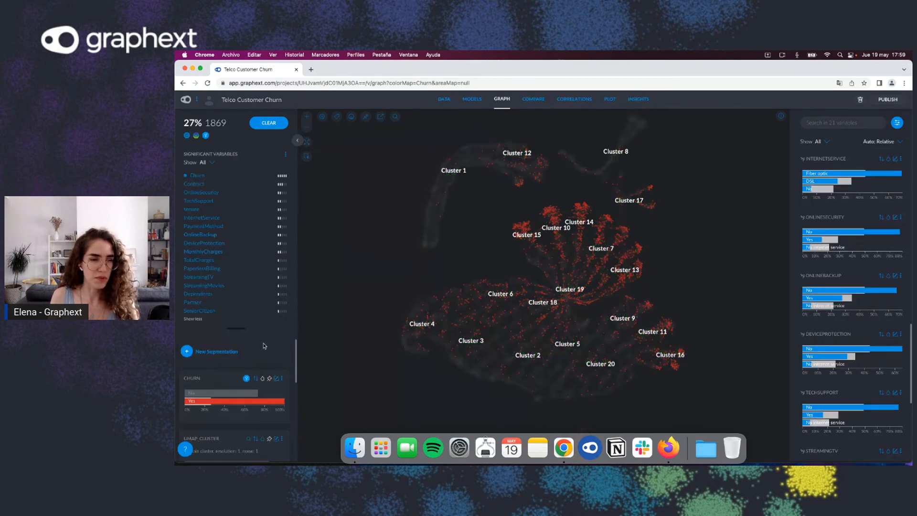
Step: Open the Churn color editor, cancel it, and clear the churn selection
{"action": "left_click_drag", "start_coordinate": [243, 328], "coordinate": [260, 185]}
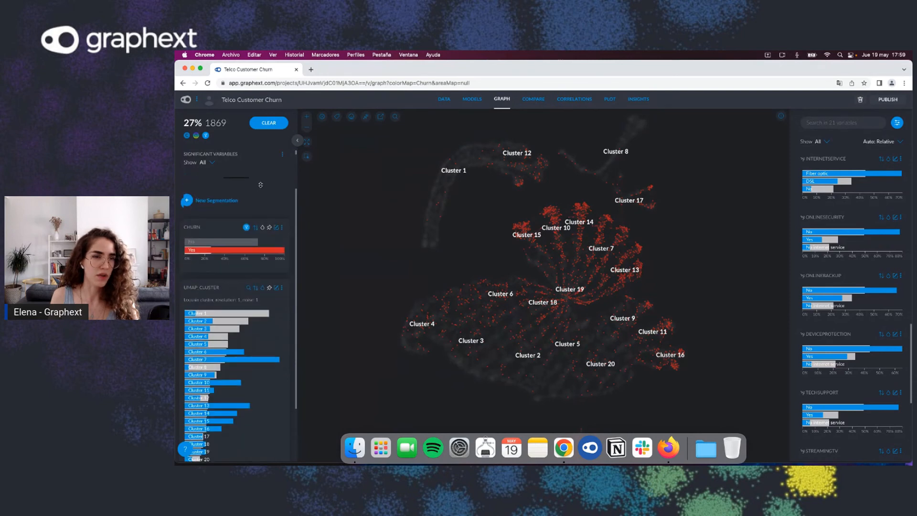
{"action": "left_click", "coordinate": [276, 229]}
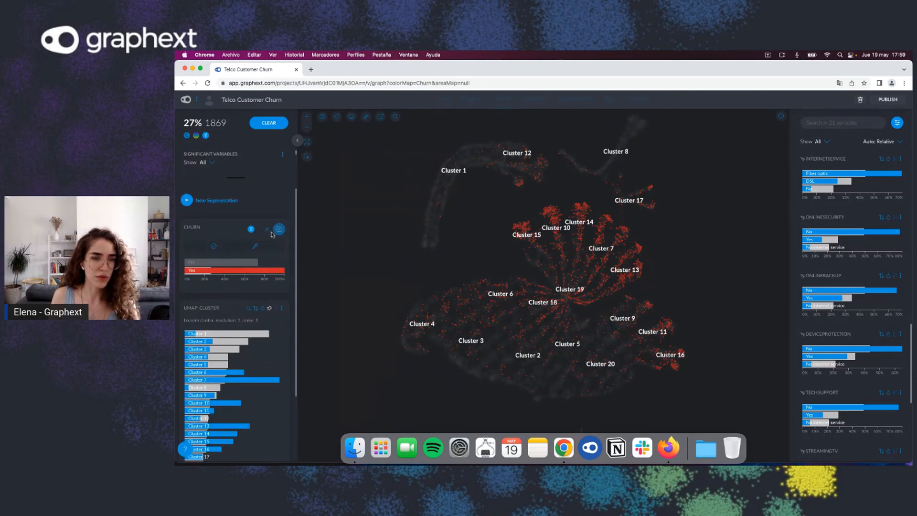
{"action": "left_click", "coordinate": [256, 248]}
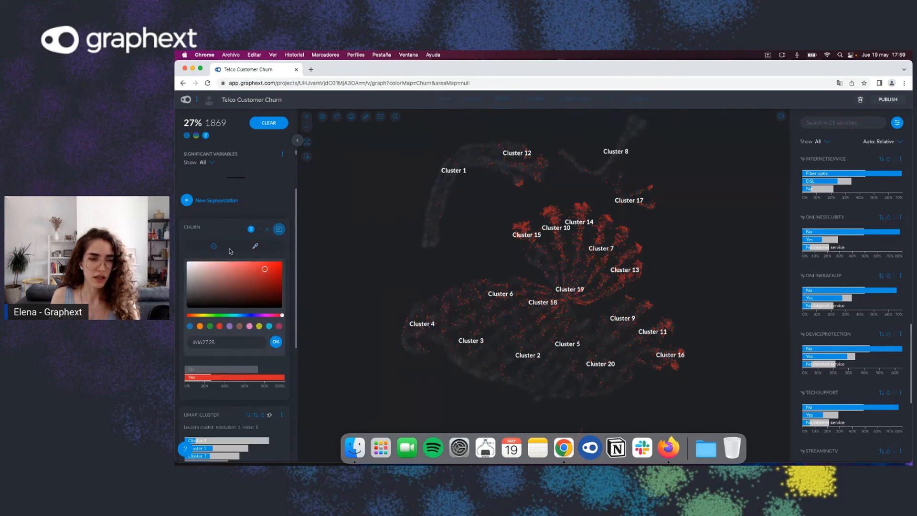
{"action": "left_click", "coordinate": [267, 231]}
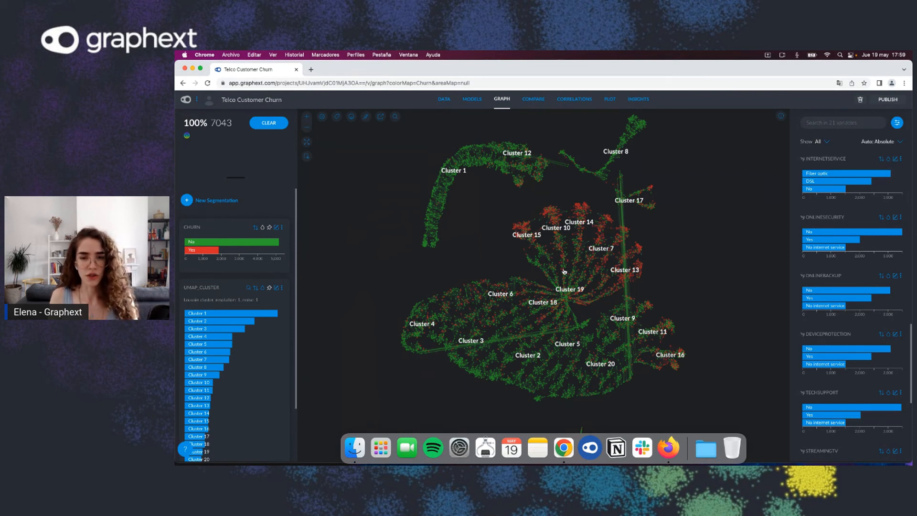
Step: Select the central fan of clusters 7, 10, 13, 14, 15 and 19 with a rectangular area selection
{"action": "left_click_drag", "start_coordinate": [683, 277], "coordinate": [681, 301]}
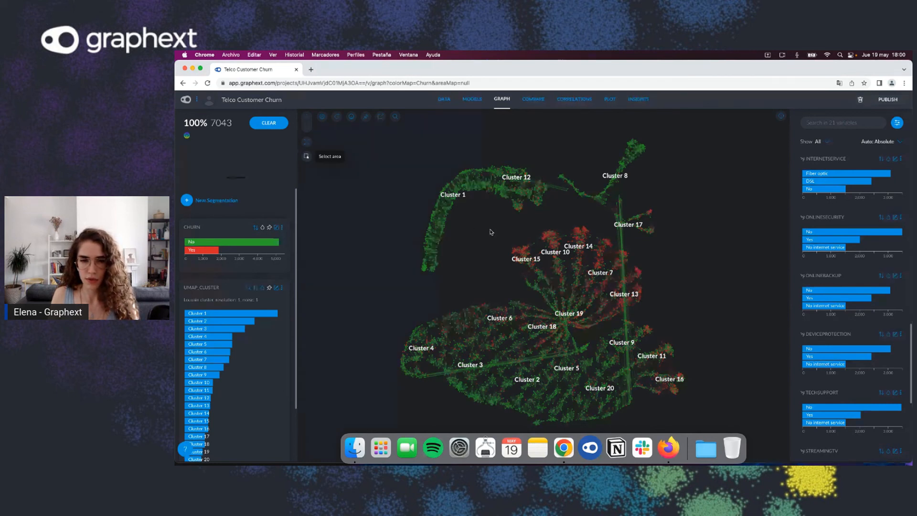
{"action": "left_click_drag", "start_coordinate": [496, 225], "coordinate": [650, 319]}
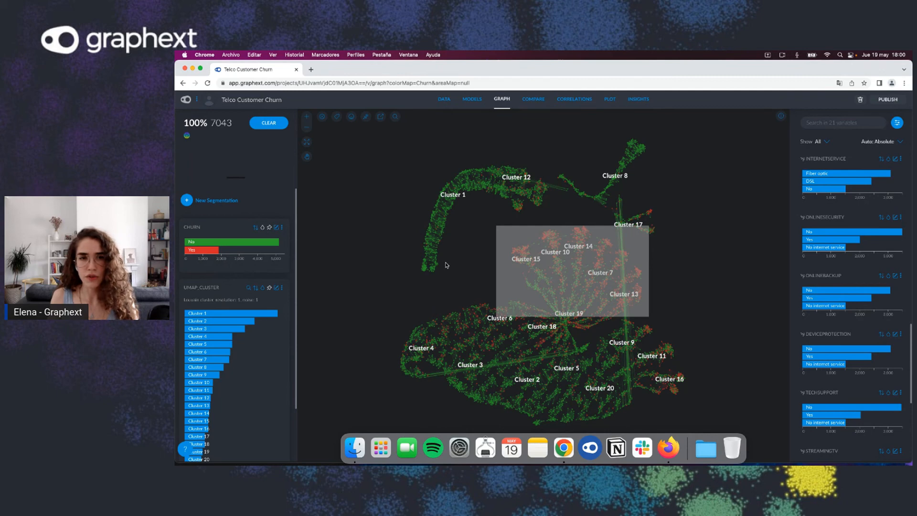
{"action": "left_click", "coordinate": [575, 250]}
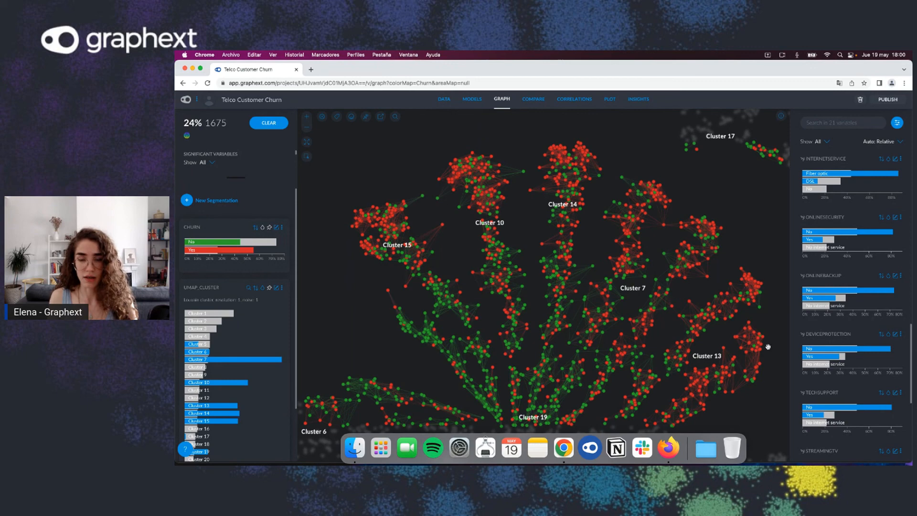
Step: Download the selected records from the data table as a CSV file
{"action": "left_click", "coordinate": [449, 103]}
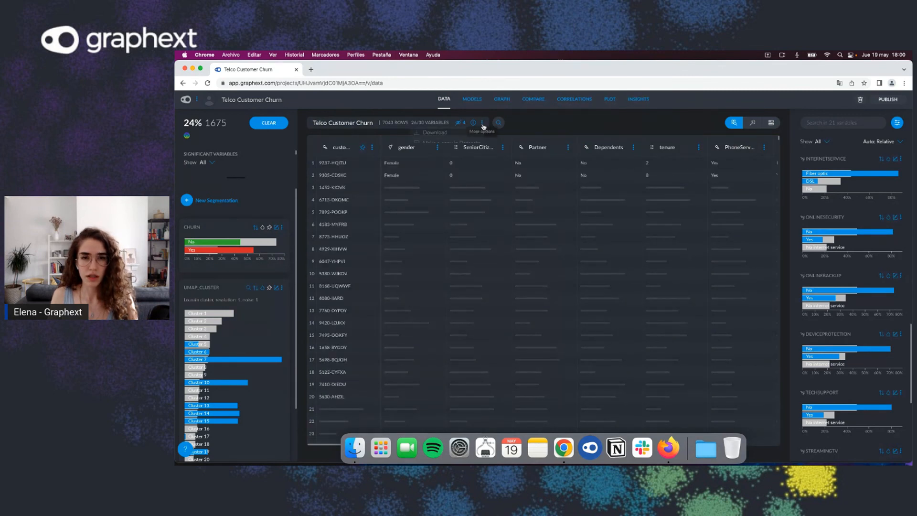
{"action": "left_click", "coordinate": [483, 125]}
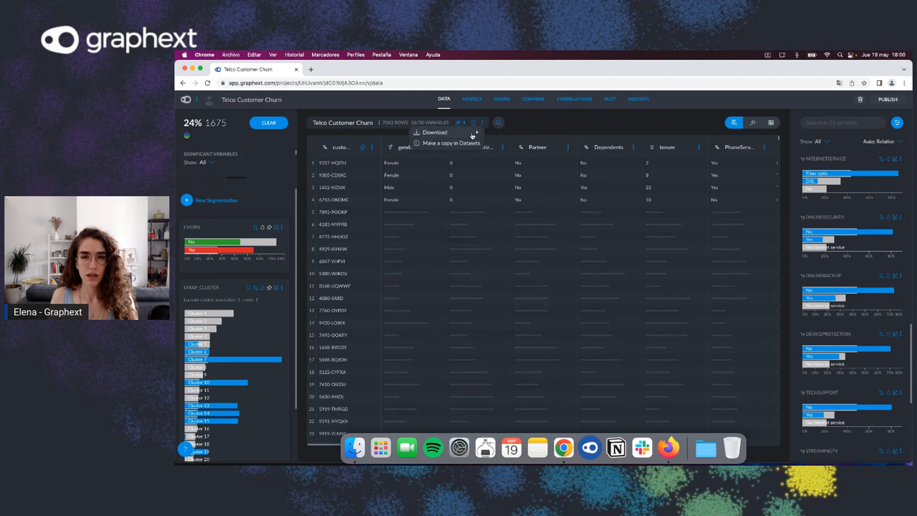
{"action": "mouse_move", "coordinate": [474, 133]}
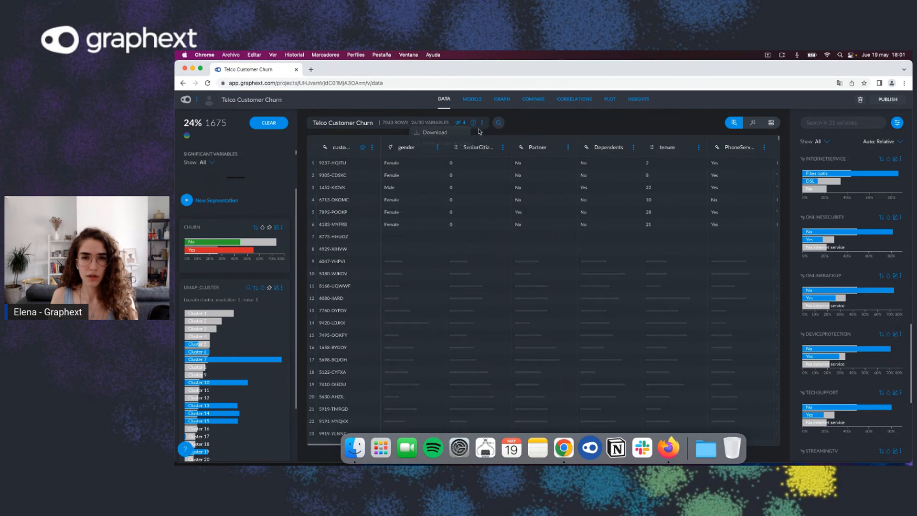
{"action": "left_click", "coordinate": [483, 124]}
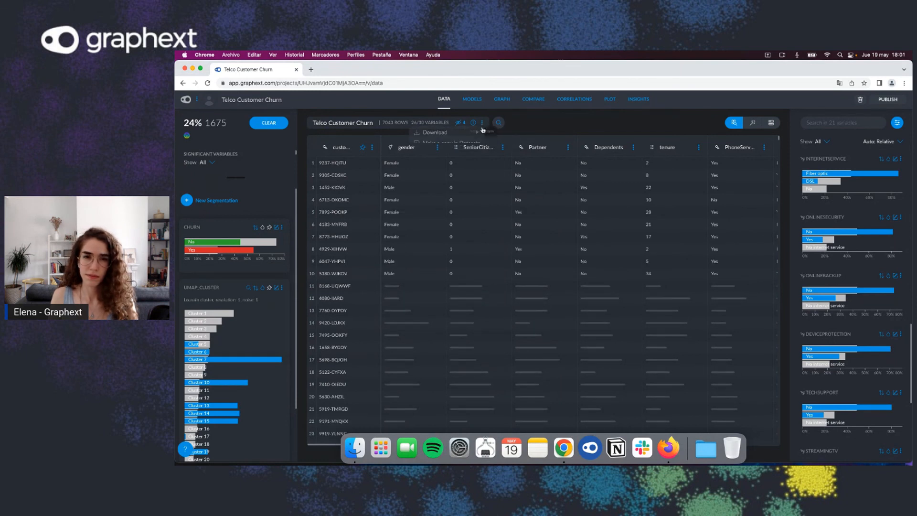
{"action": "mouse_move", "coordinate": [474, 135]}
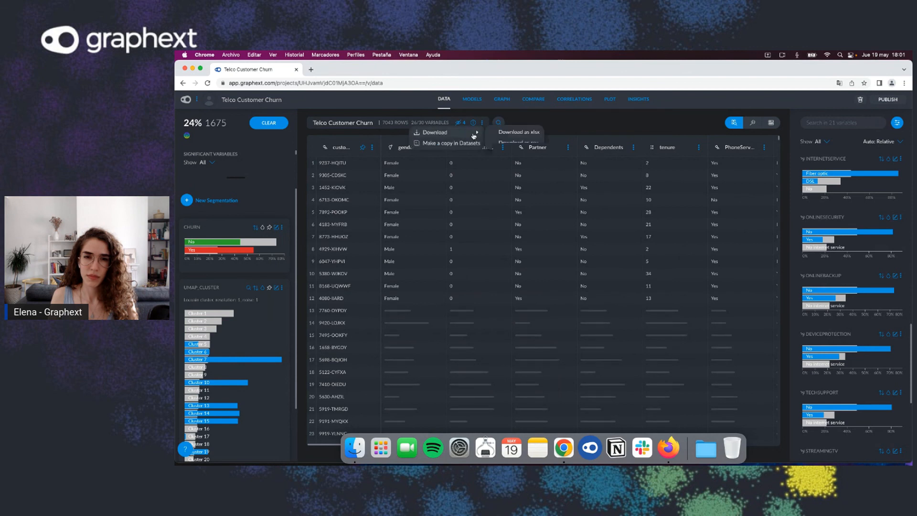
{"action": "left_click", "coordinate": [502, 143]}
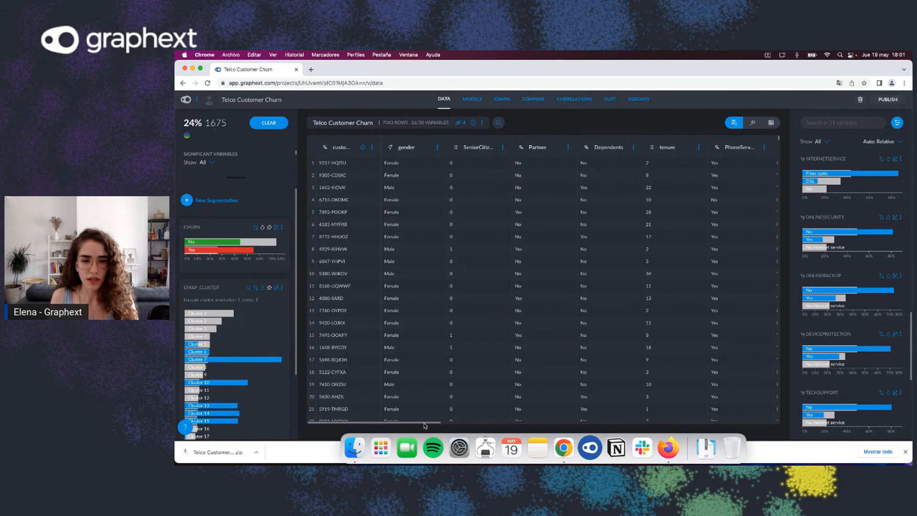
Step: Scroll across the data table columns to review the selected records
{"action": "scroll", "coordinate": [423, 426], "scroll_direction": "right", "scroll_amount": 2}
{"action": "scroll", "coordinate": [425, 425], "scroll_direction": "right", "scroll_amount": 3}
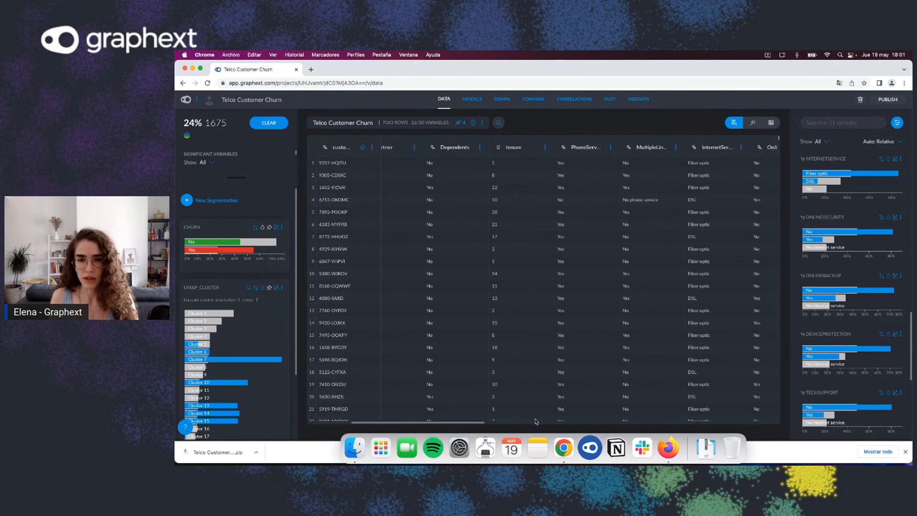
{"action": "scroll", "coordinate": [525, 422], "scroll_direction": "right", "scroll_amount": 3}
{"action": "scroll", "coordinate": [597, 422], "scroll_direction": "right", "scroll_amount": 2}
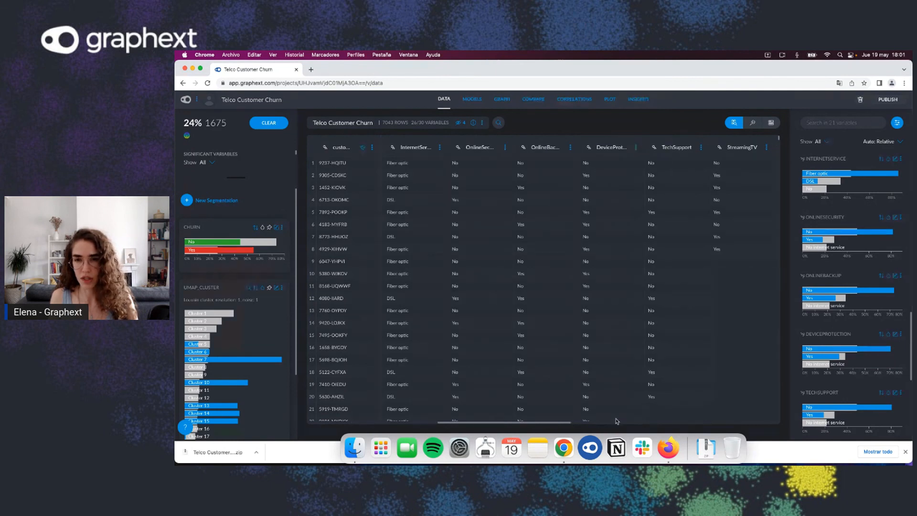
{"action": "scroll", "coordinate": [617, 421], "scroll_direction": "right", "scroll_amount": 2}
{"action": "scroll", "coordinate": [693, 419], "scroll_direction": "right", "scroll_amount": 3}
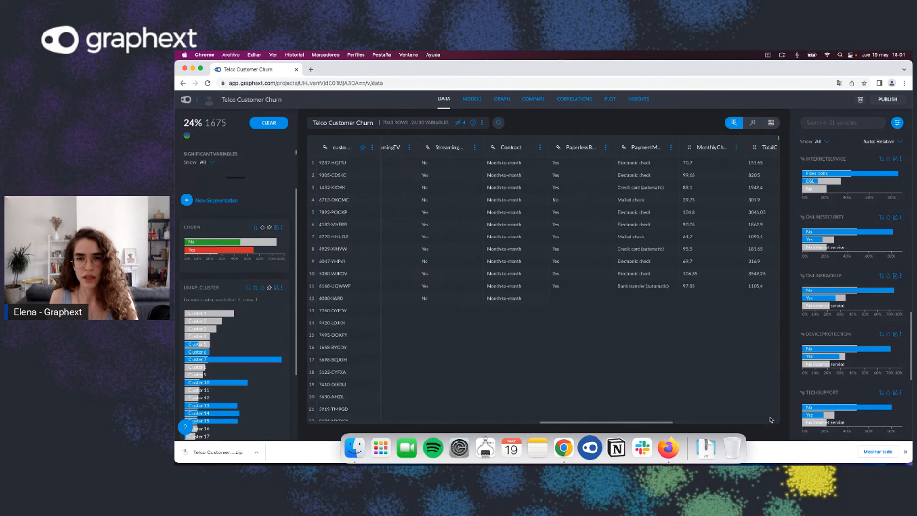
{"action": "scroll", "coordinate": [774, 423], "scroll_direction": "right", "scroll_amount": 5}
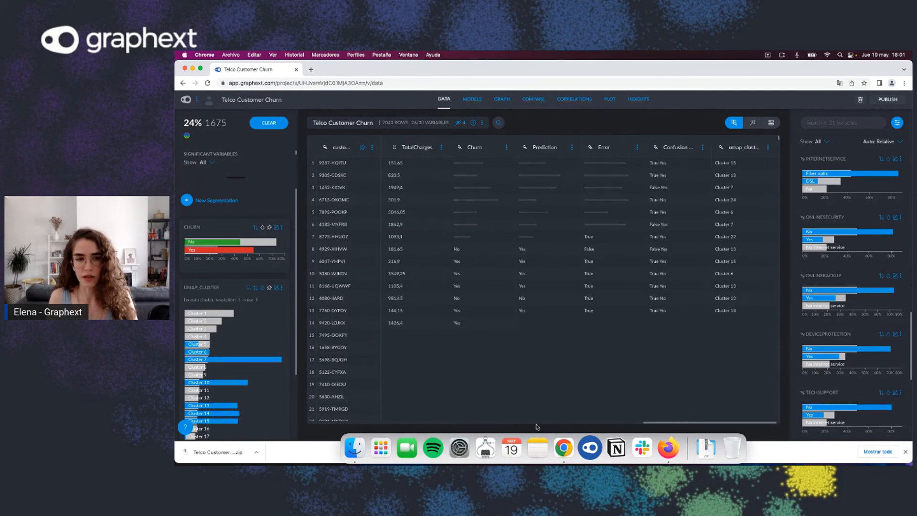
{"action": "scroll", "coordinate": [363, 432], "scroll_direction": "left", "scroll_amount": 2}
{"action": "scroll", "coordinate": [315, 430], "scroll_direction": "left", "scroll_amount": 5}
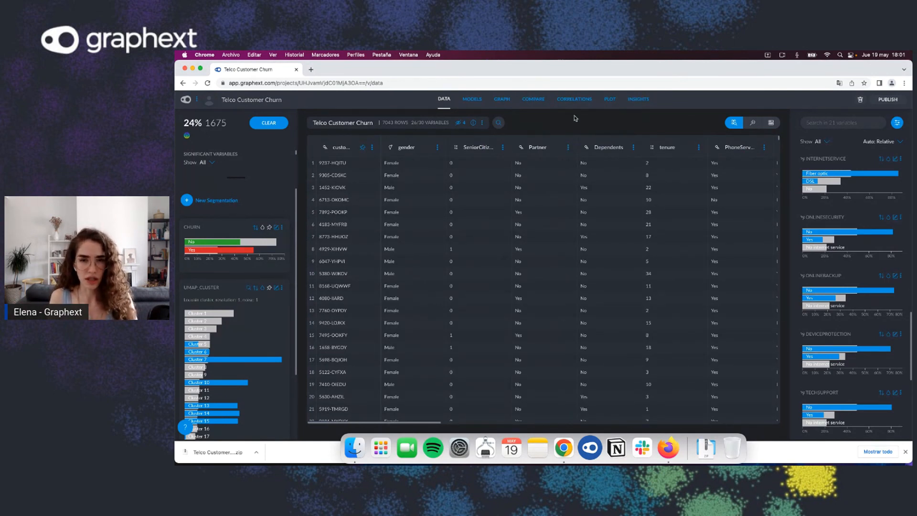
Step: Review the trained model's metrics and feature importance, then return to the data table
{"action": "left_click", "coordinate": [473, 100]}
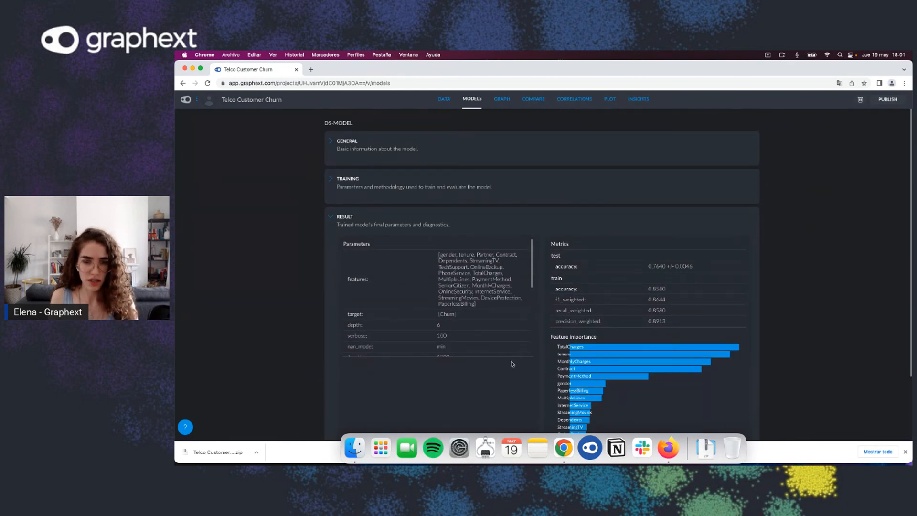
{"action": "scroll", "coordinate": [607, 330], "scroll_direction": "down", "scroll_amount": 1}
{"action": "scroll", "coordinate": [606, 330], "scroll_direction": "down", "scroll_amount": 3}
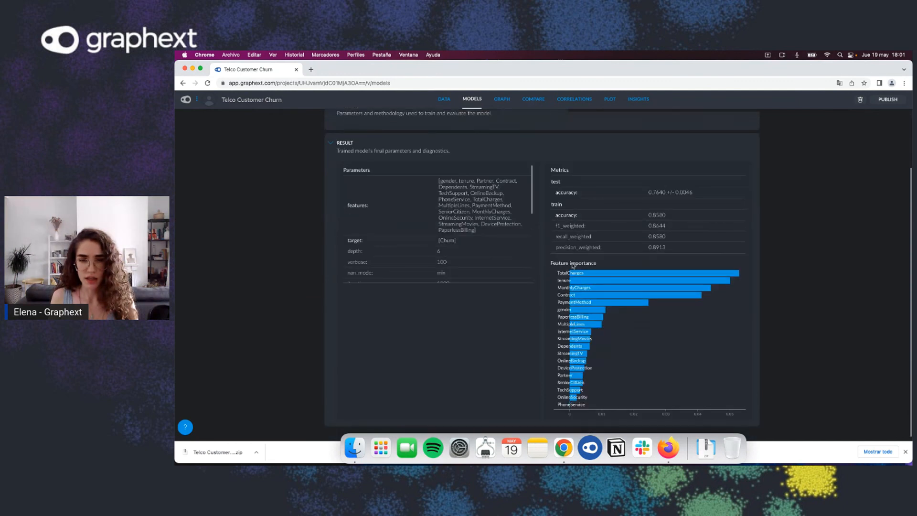
{"action": "scroll", "coordinate": [522, 263], "scroll_direction": "up", "scroll_amount": 4}
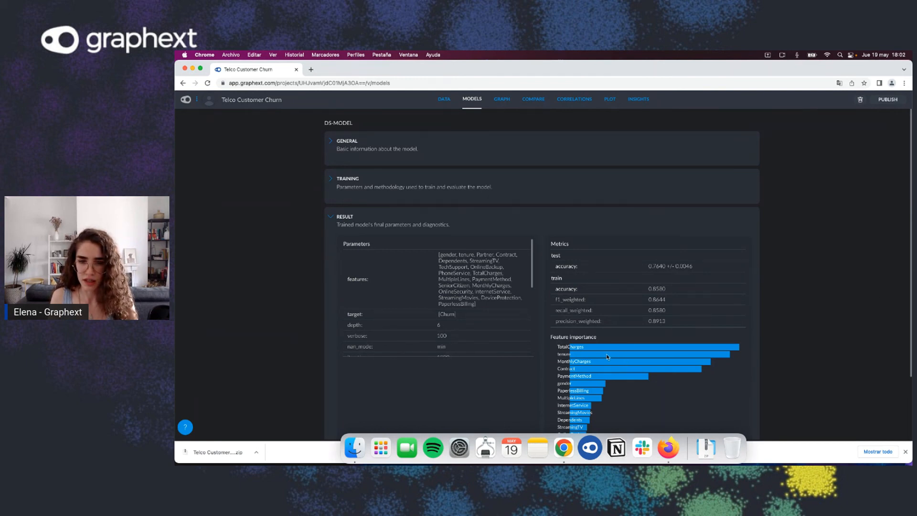
{"action": "scroll", "coordinate": [624, 361], "scroll_direction": "down", "scroll_amount": 3}
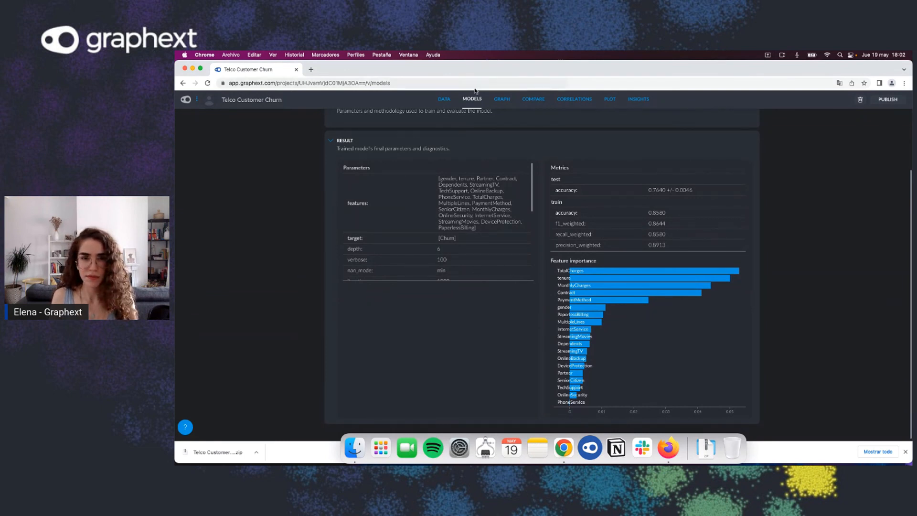
{"action": "left_click", "coordinate": [444, 99]}
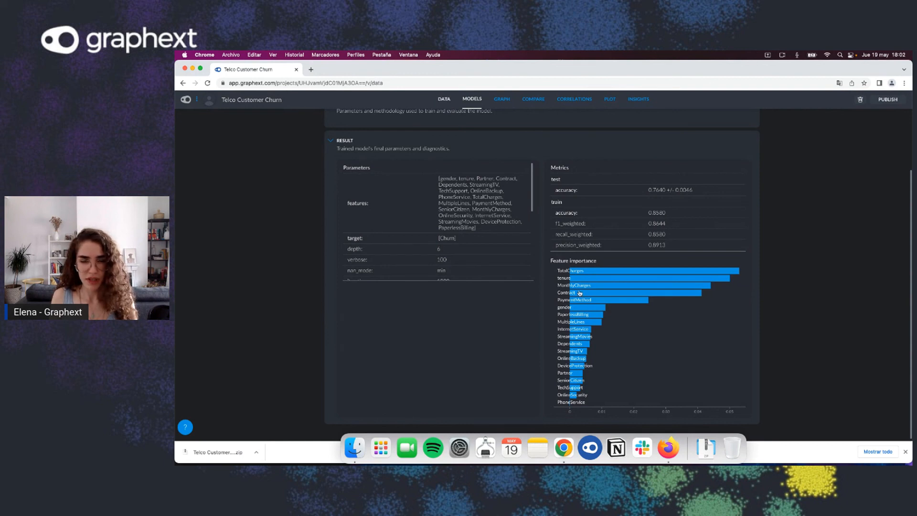